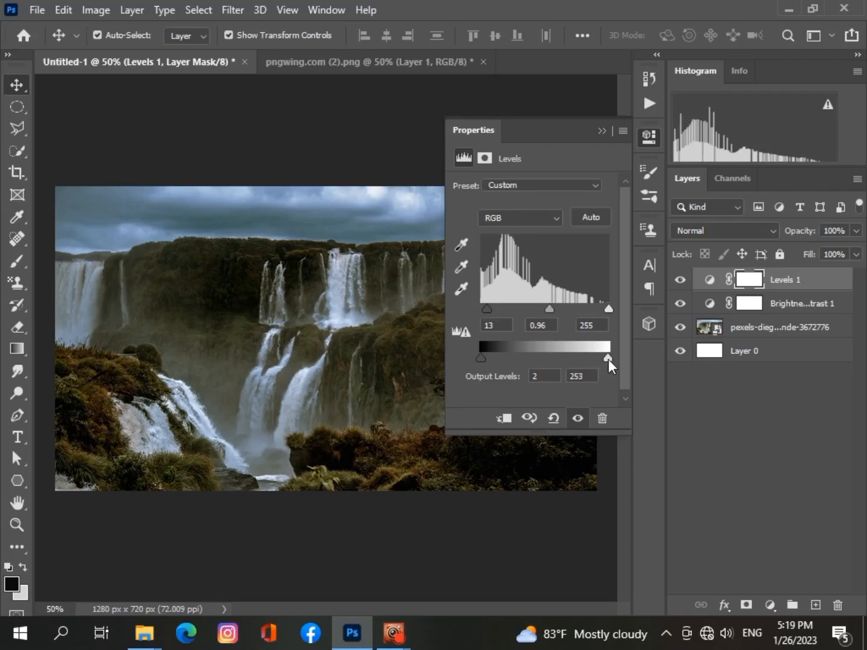
# Lower the white output level in the Levels adjustment to dim the waterfall scene's highlights.
pyautogui.moveTo(608, 359); pyautogui.dragTo(581, 357)
pyautogui.click(601, 131)
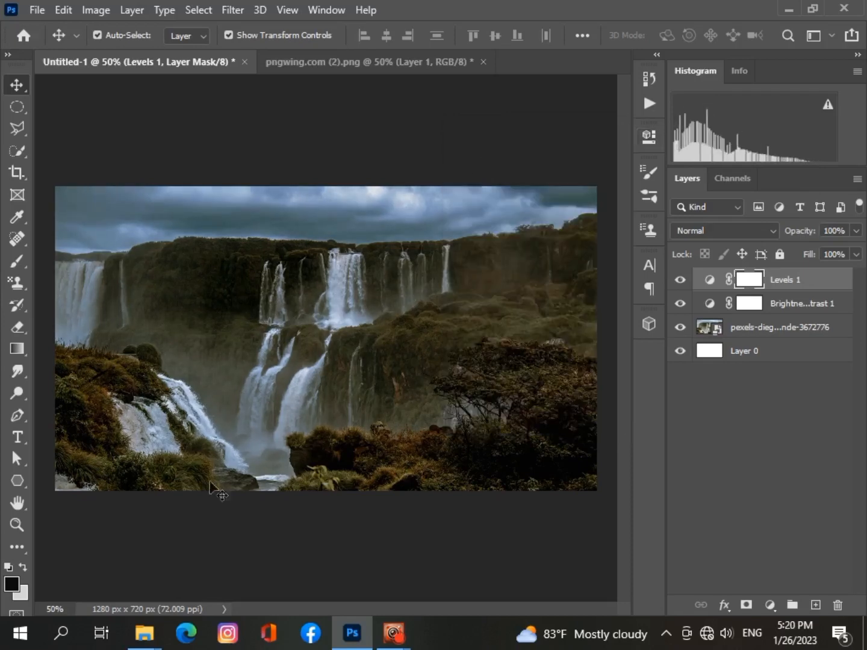
# Add a Hue/Saturation adjustment above Levels, shifting the hue to about -13 and adjusting lightness and saturation.
pyautogui.click(770, 604)
pyautogui.click(753, 440)
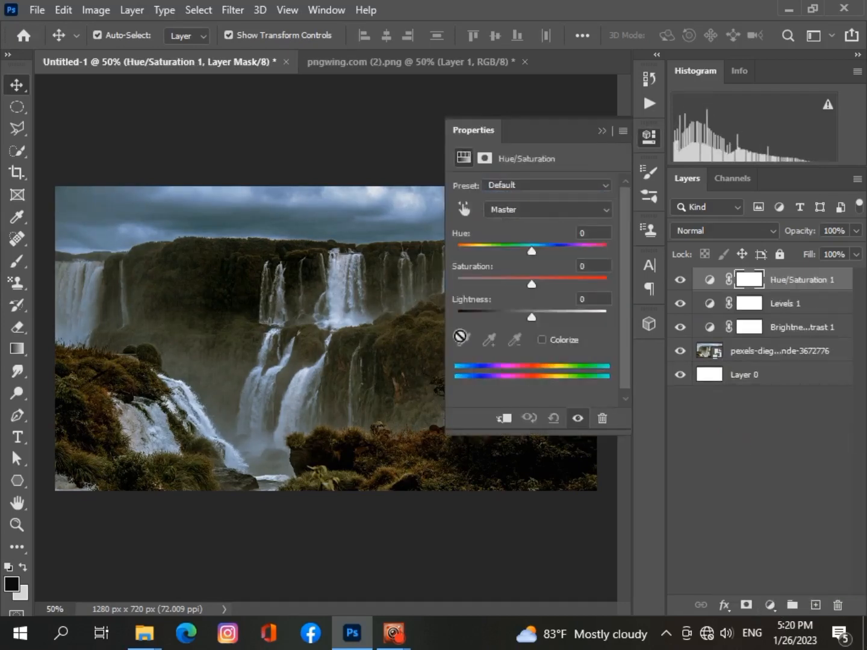
pyautogui.moveTo(529, 250); pyautogui.dragTo(521, 250)
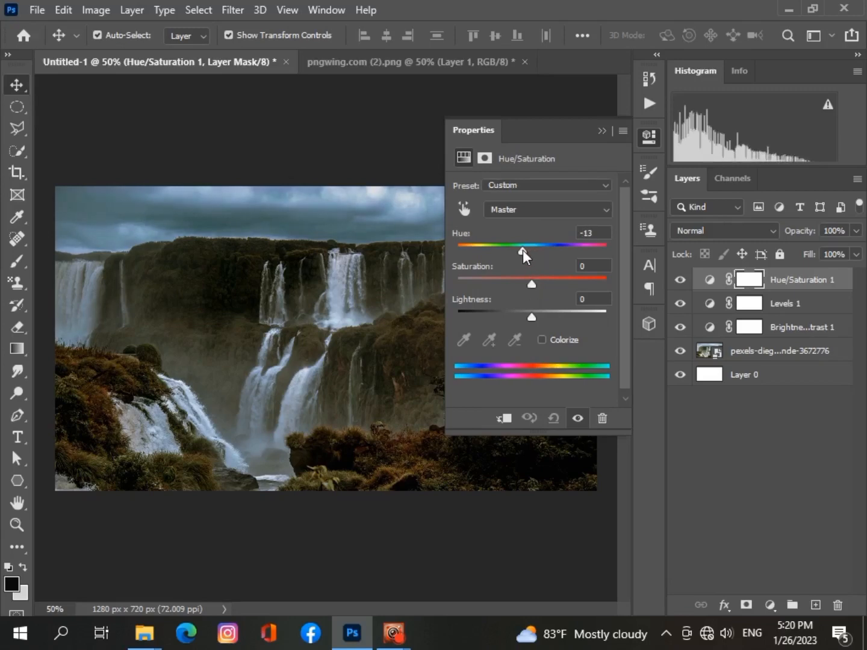
pyautogui.click(529, 318)
pyautogui.moveTo(529, 317); pyautogui.dragTo(545, 281)
pyautogui.click(523, 251)
pyautogui.click(603, 131)
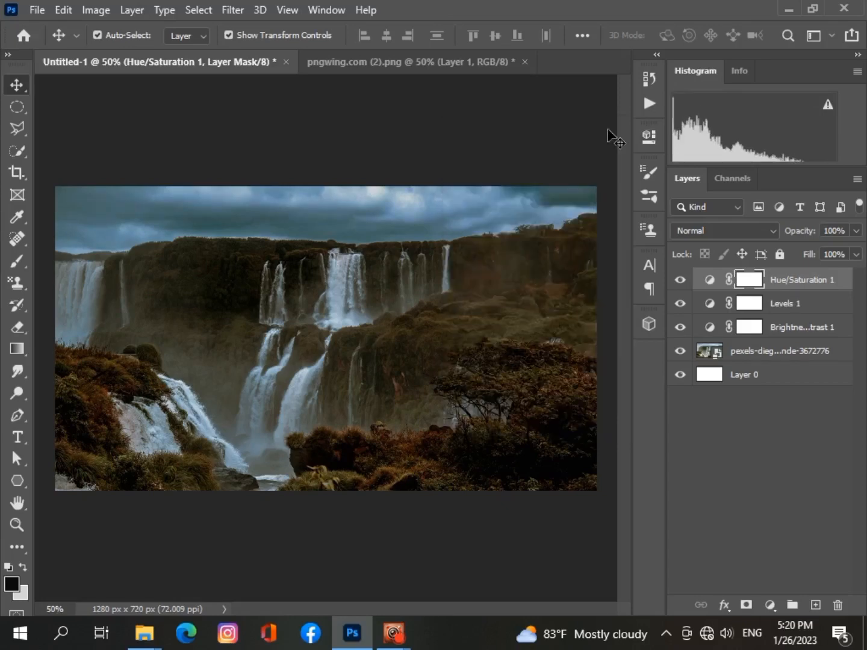
# Bring the long-necked dinosaur from pngwing.com (2).png into the Untitled-1 waterfall composition.
pyautogui.click(339, 62)
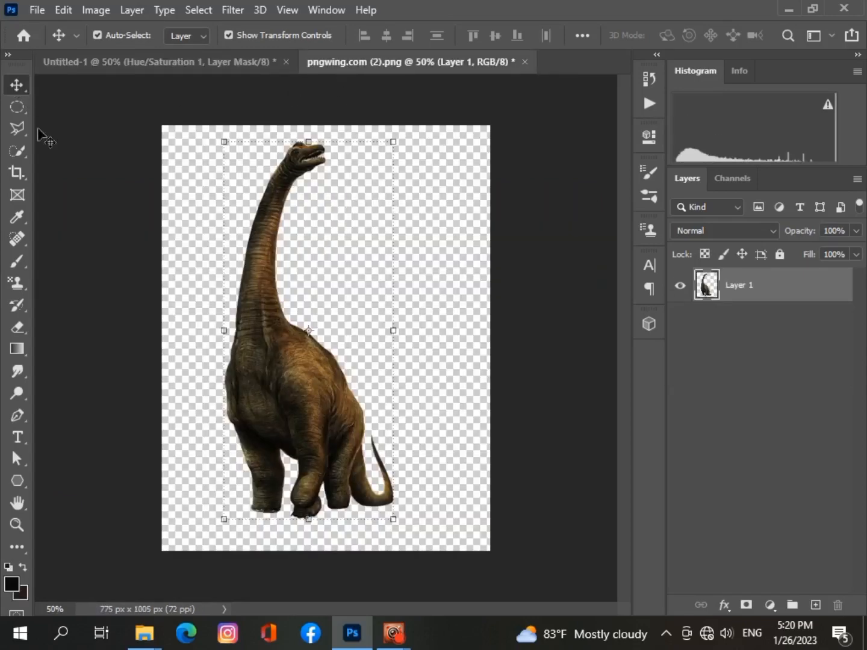
pyautogui.moveTo(255, 289); pyautogui.dragTo(272, 297)
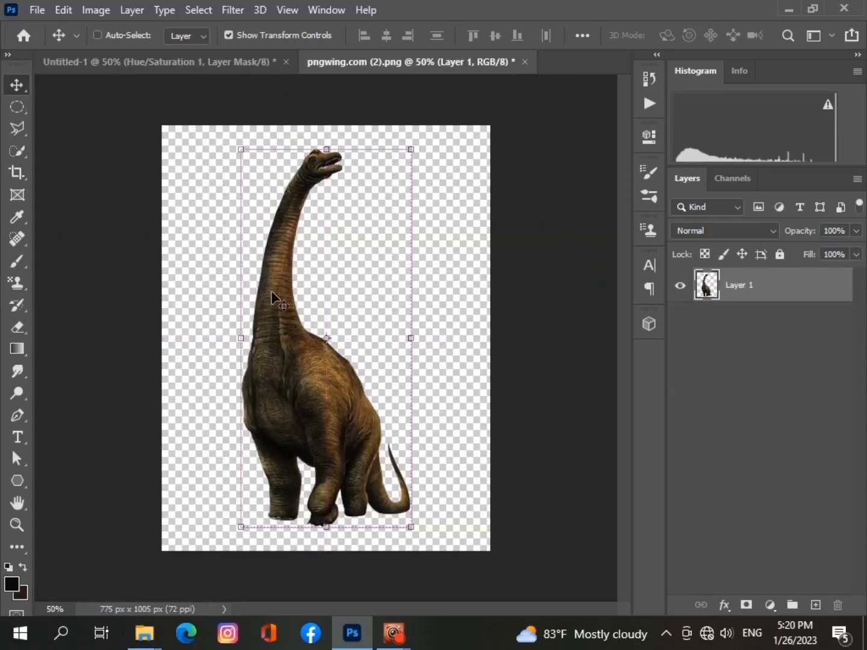
pyautogui.click(164, 62)
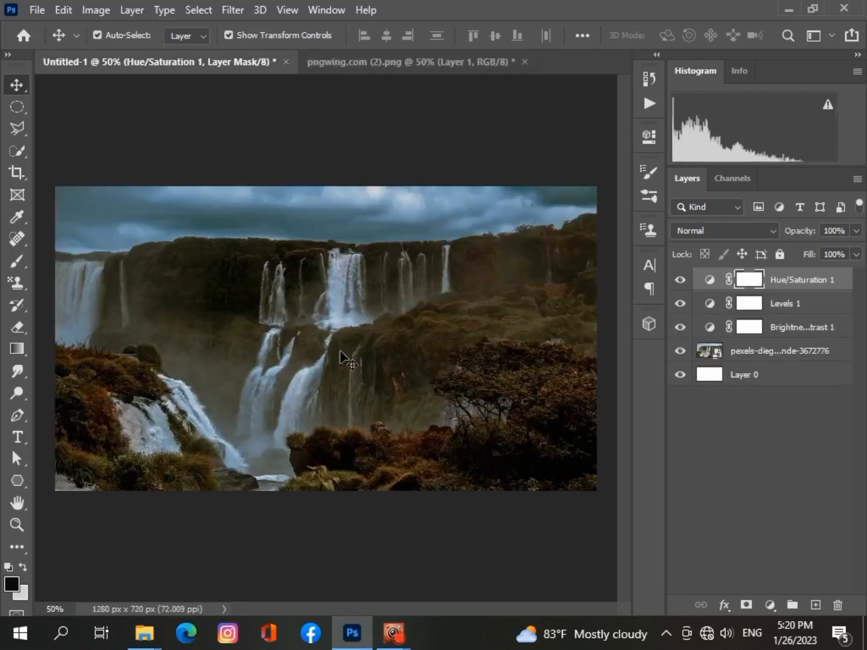
pyautogui.hotkey('ctrl', 'v')
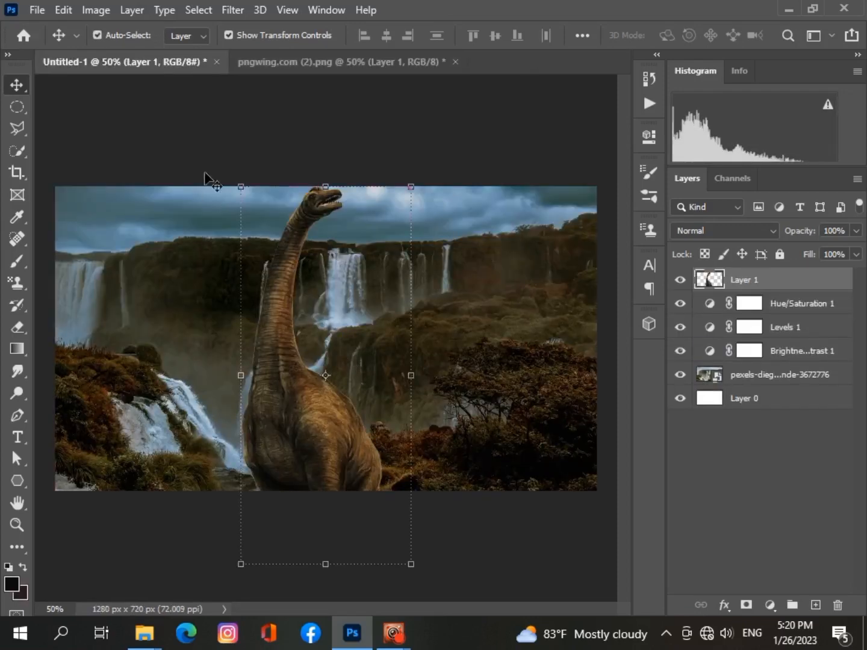
# Scale the dinosaur to 65.37% and place it behind the foreground bushes, just right of the central waterfall.
pyautogui.moveTo(240, 187); pyautogui.dragTo(279, 272)
pyautogui.moveTo(329, 414); pyautogui.dragTo(301, 335)
pyautogui.moveTo(384, 194); pyautogui.dragTo(370, 226)
pyautogui.moveTo(286, 371); pyautogui.dragTo(356, 372)
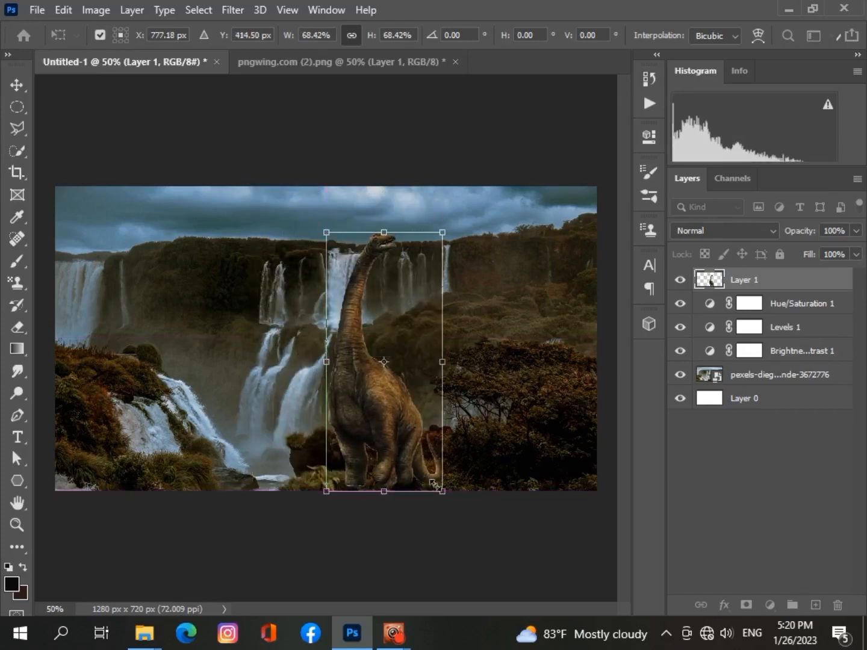
pyautogui.moveTo(443, 491); pyautogui.dragTo(433, 470)
pyautogui.moveTo(393, 415)
pyautogui.mouseDown()
pyautogui.moveTo(376, 413)
pyautogui.moveTo(380, 426)
pyautogui.moveTo(390, 424)
pyautogui.mouseUp()
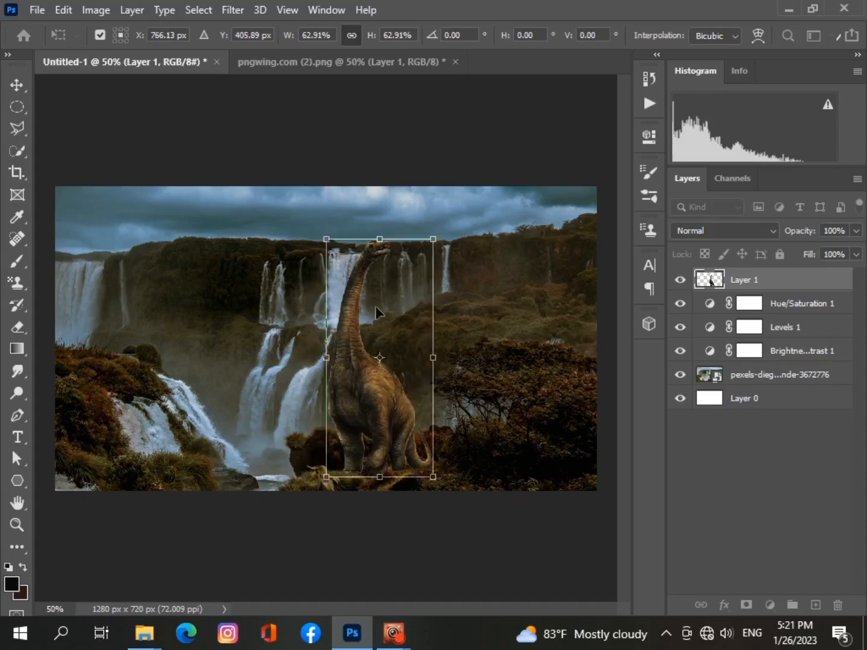
pyautogui.moveTo(378, 240); pyautogui.dragTo(377, 230)
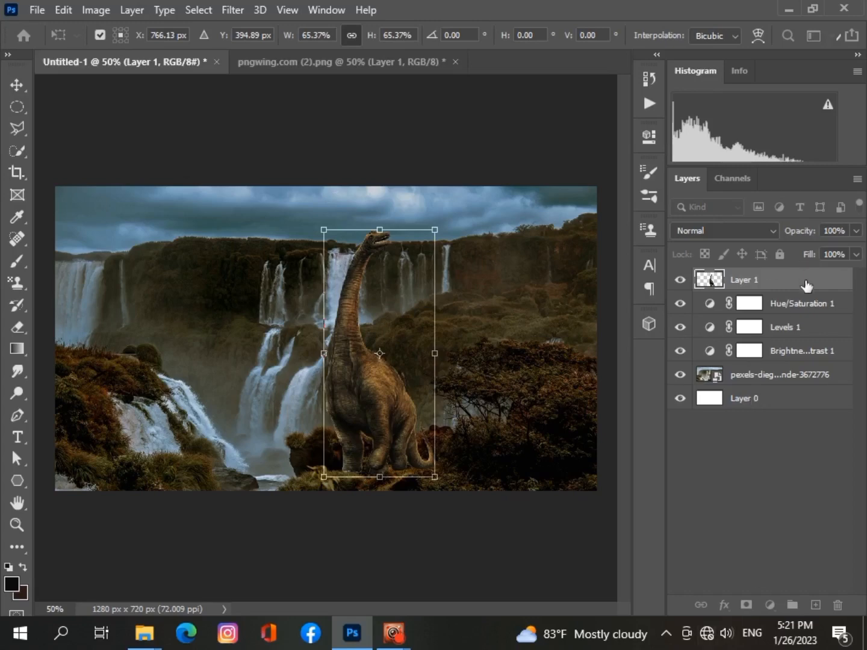
pyautogui.press('Return')
# Add a layer mask to the dinosaur layer and brush black over its legs to blend it into the bushes.
pyautogui.click(745, 604)
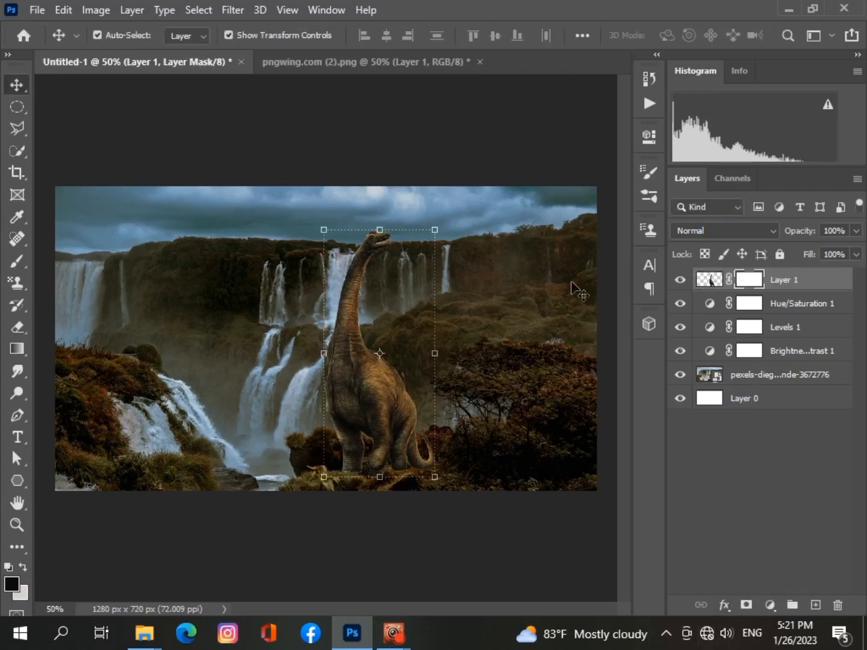
pyautogui.click(14, 262)
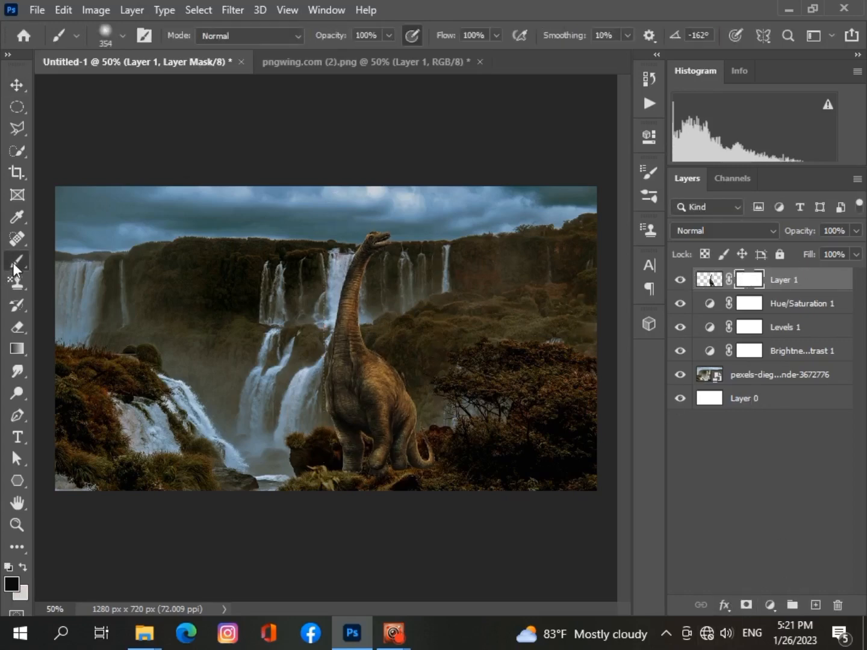
pyautogui.moveTo(367, 485)
pyautogui.mouseDown()
pyautogui.moveTo(373, 494)
pyautogui.moveTo(412, 480)
pyautogui.moveTo(428, 488)
pyautogui.mouseUp()
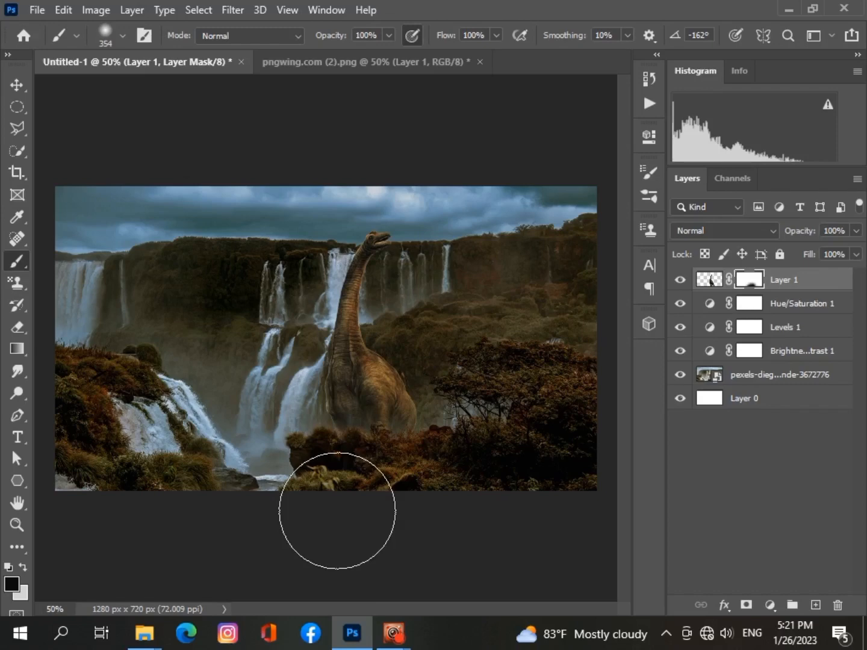
# Add a Brightness/Contrast adjustment clipped to the dinosaur layer, with brightness -41 and contrast 11.
pyautogui.click(17, 84)
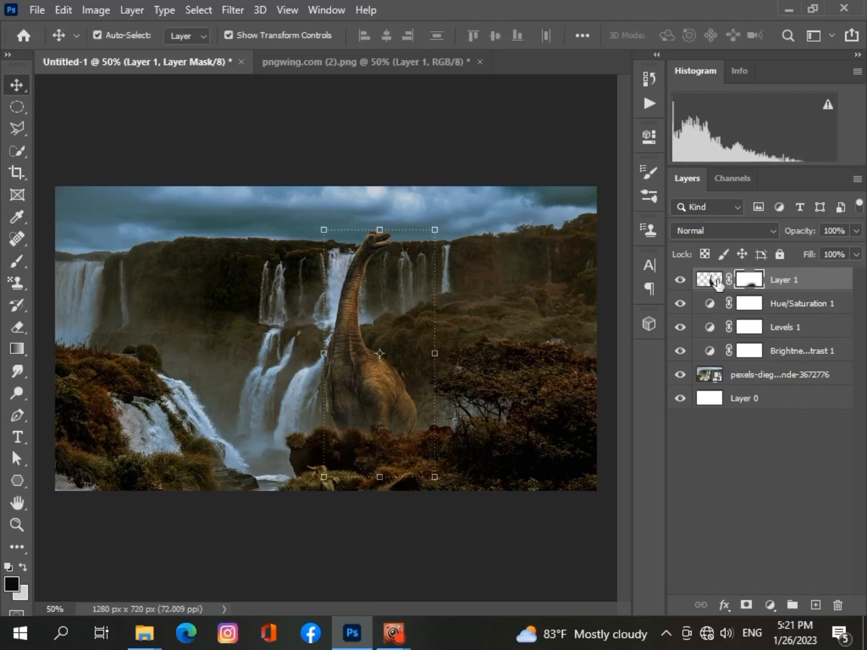
pyautogui.click(711, 280)
pyautogui.click(770, 605)
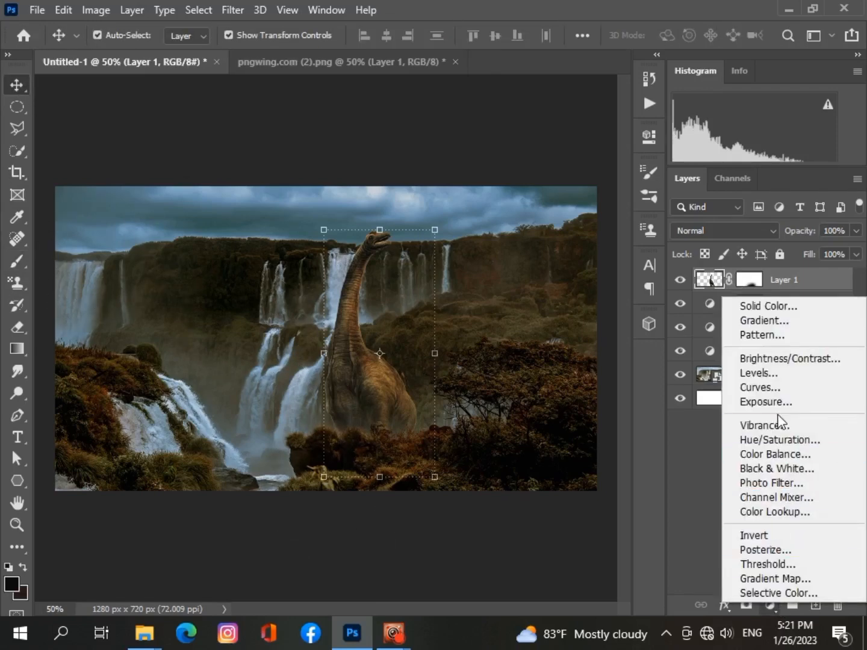
pyautogui.click(784, 359)
pyautogui.click(504, 418)
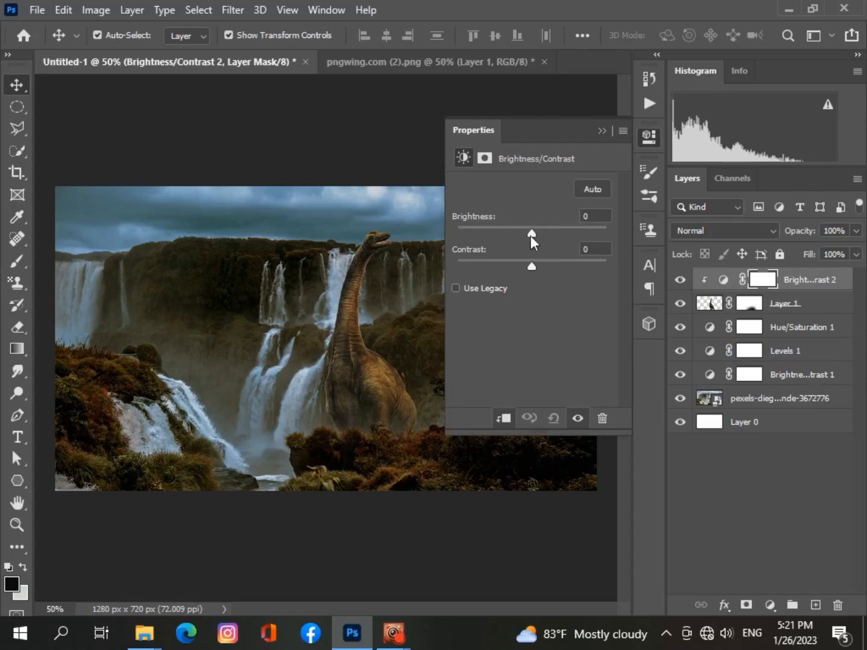
pyautogui.moveTo(531, 235); pyautogui.dragTo(540, 269)
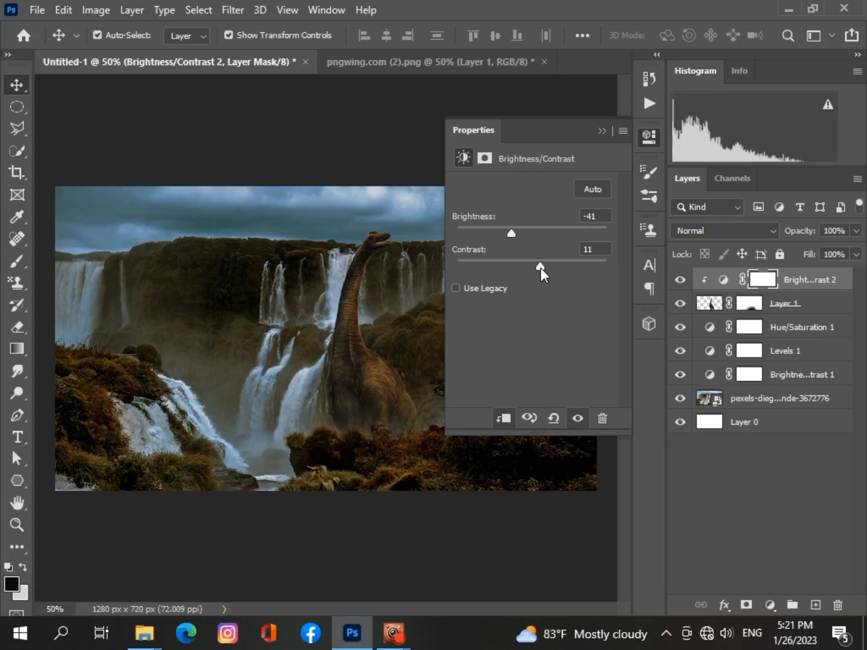
pyautogui.click(602, 132)
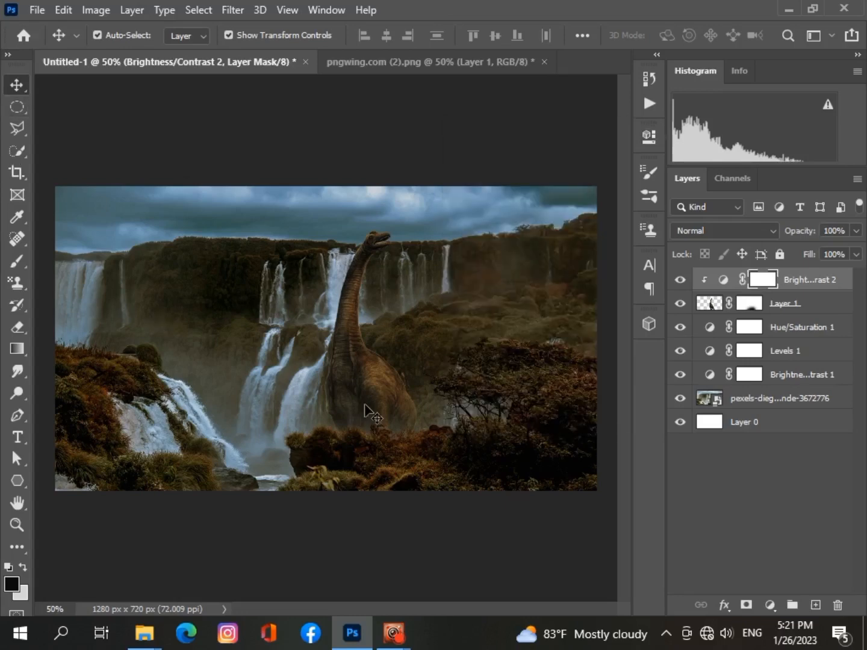
# Move the dinosaur slightly right and add a clipped Hue/Saturation adjustment with hue +1, saturation +33 and lightness -9.
pyautogui.moveTo(365, 405)
pyautogui.mouseDown()
pyautogui.moveTo(361, 398)
pyautogui.moveTo(376, 399)
pyautogui.mouseUp()
pyautogui.click(771, 607)
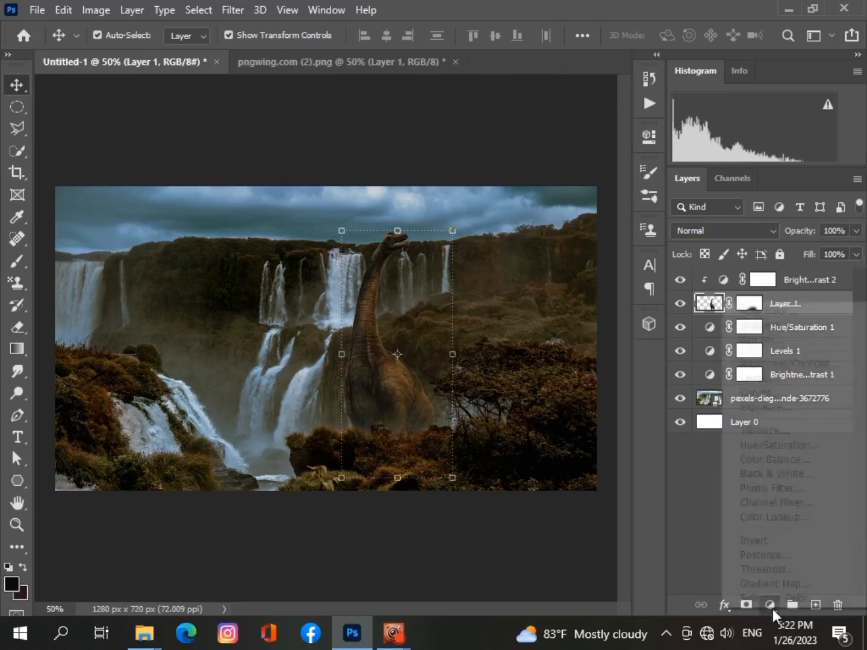
pyautogui.click(792, 444)
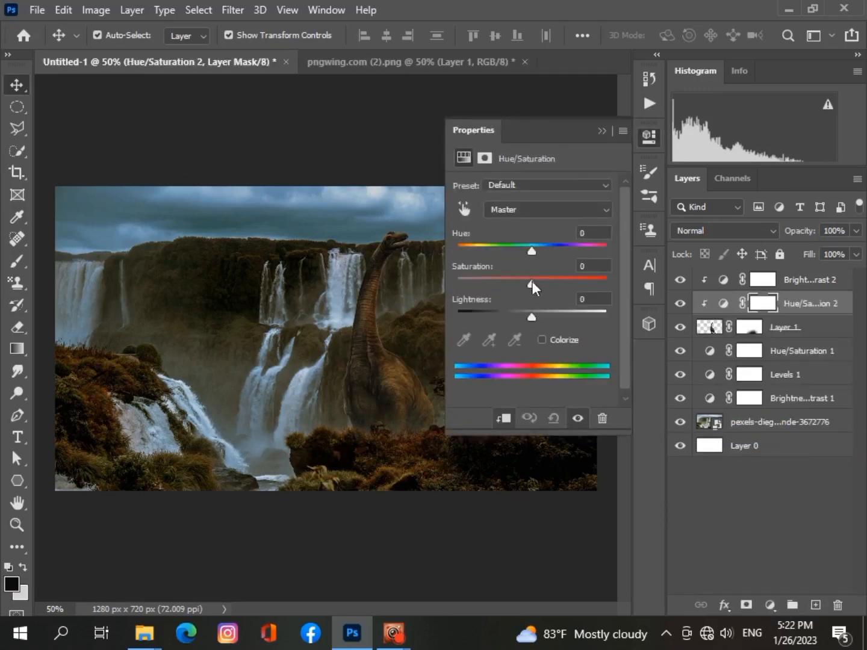
pyautogui.moveTo(532, 285); pyautogui.dragTo(557, 290)
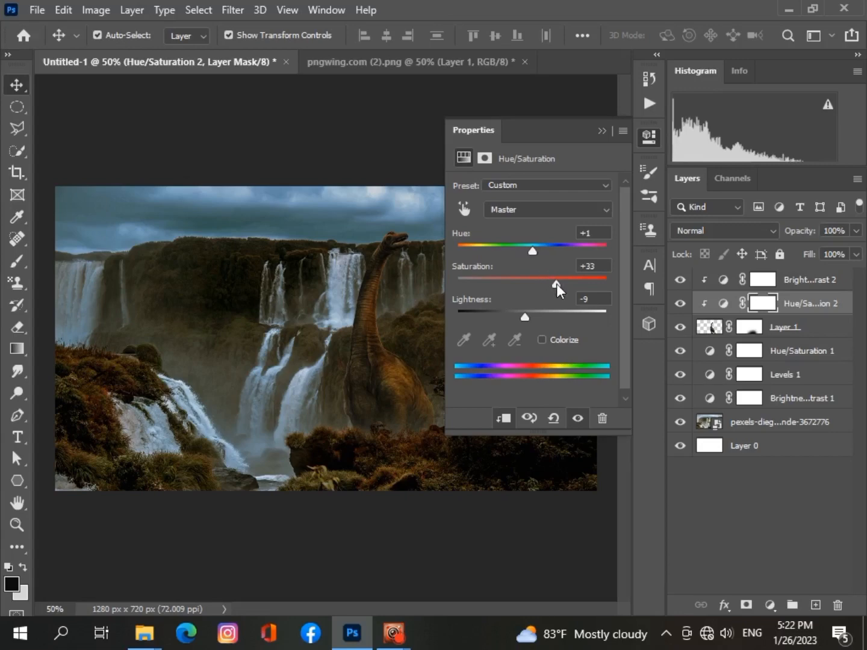
pyautogui.click(602, 131)
pyautogui.scroll(-3, 403, 502)
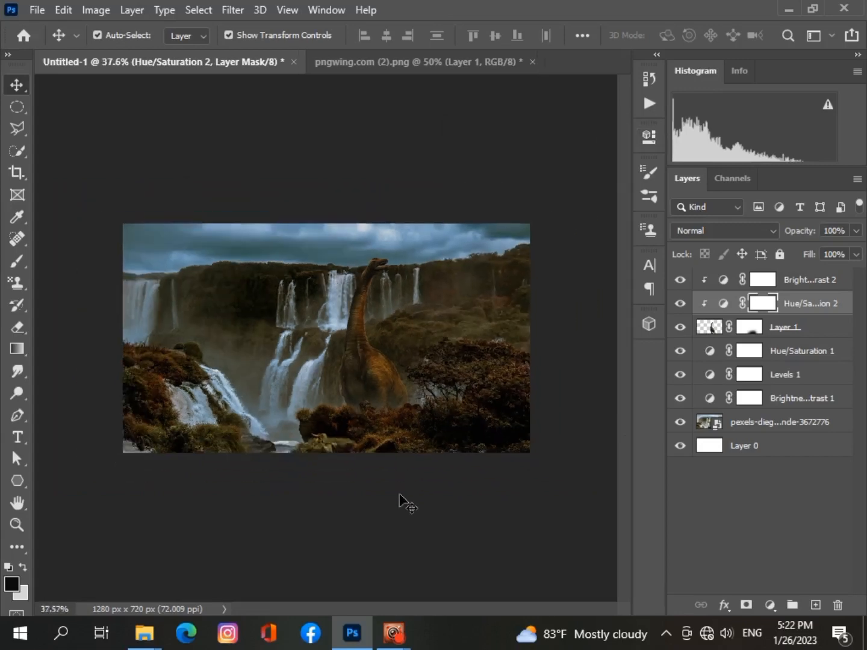
pyautogui.scroll(3, 401, 502)
pyautogui.scroll(2, 400, 496)
pyautogui.scroll(-2, 400, 495)
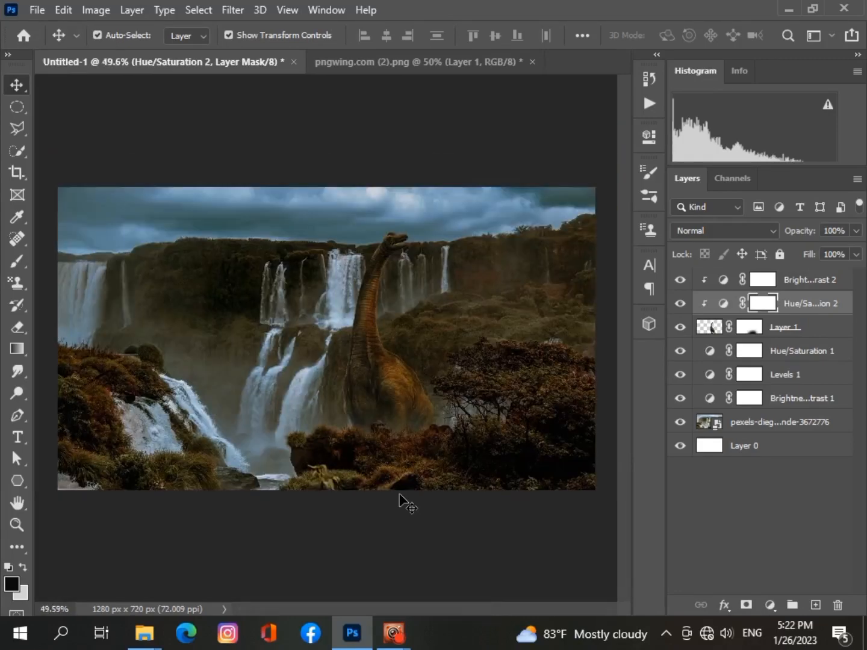
pyautogui.scroll(1, 400, 495)
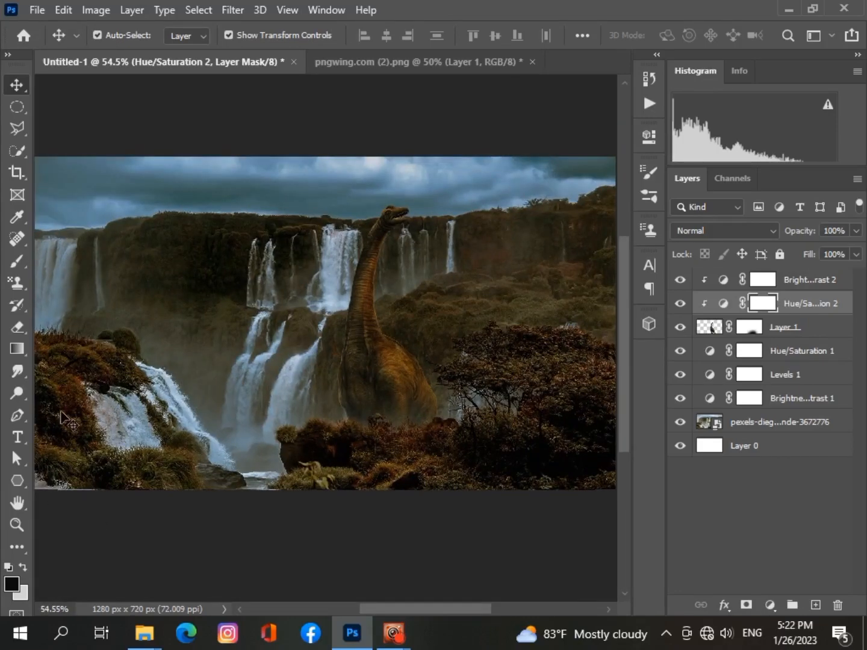
pyautogui.scroll(-1, 61, 415)
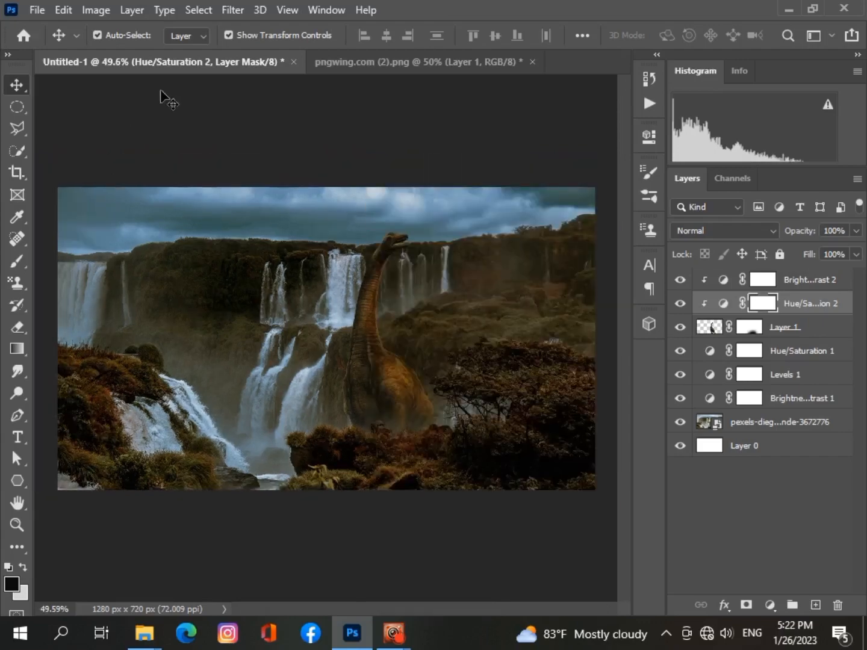
# Open pngwing.com (4).png and copy its dinosaur into the Untitled-1 waterfall composition.
pyautogui.click(37, 9)
pyautogui.click(48, 43)
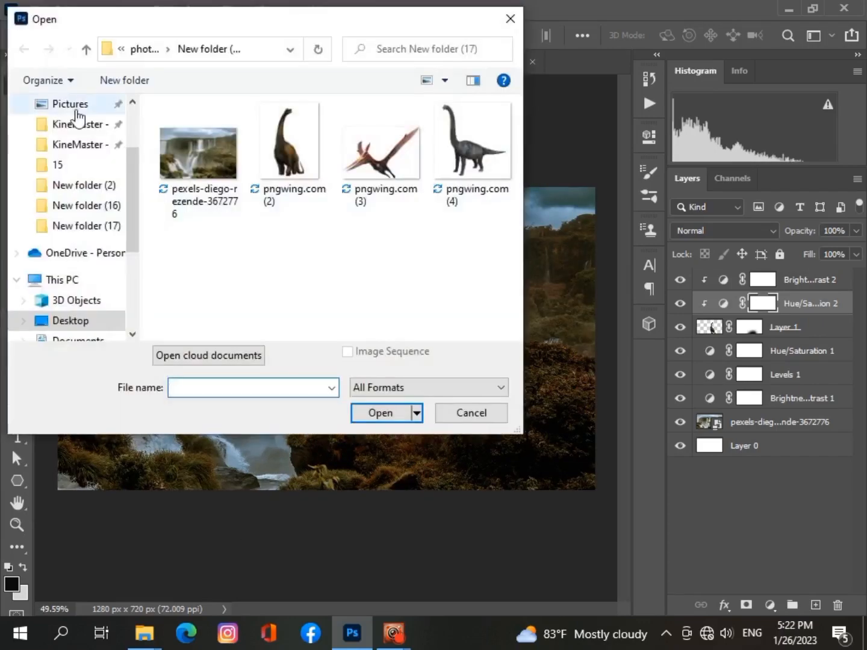
pyautogui.click(457, 136)
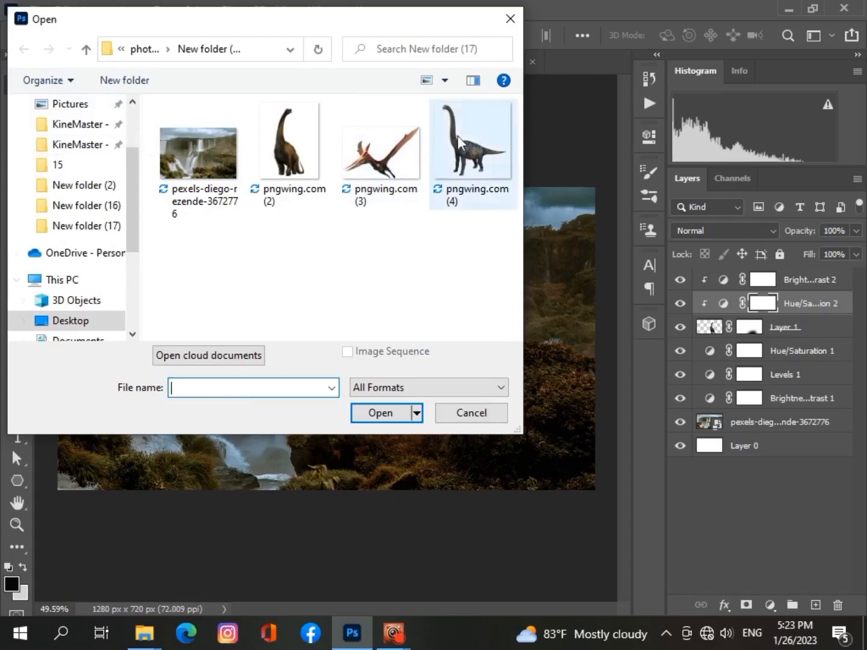
pyautogui.click(366, 417)
pyautogui.moveTo(213, 255); pyautogui.dragTo(254, 278)
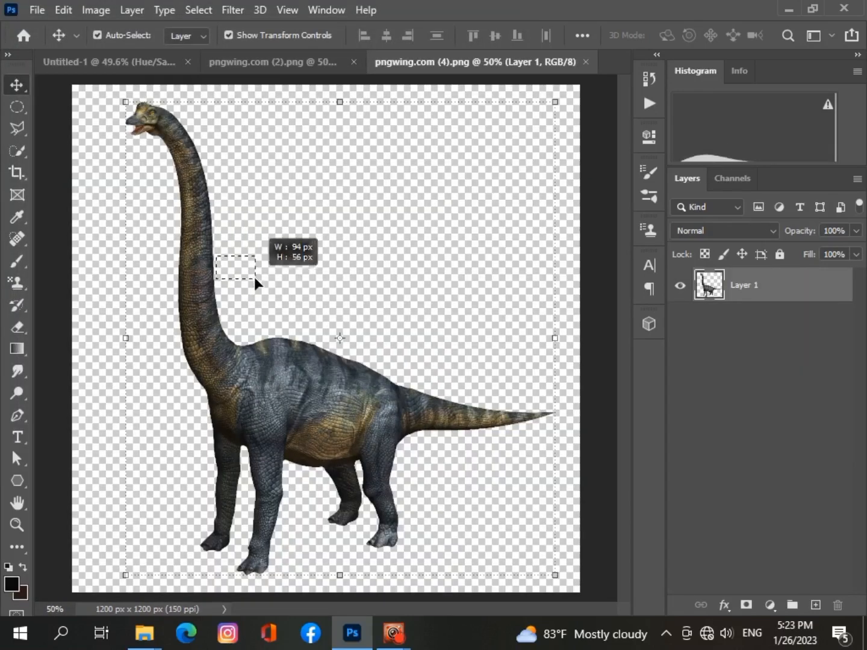
pyautogui.moveTo(190, 291); pyautogui.dragTo(209, 290)
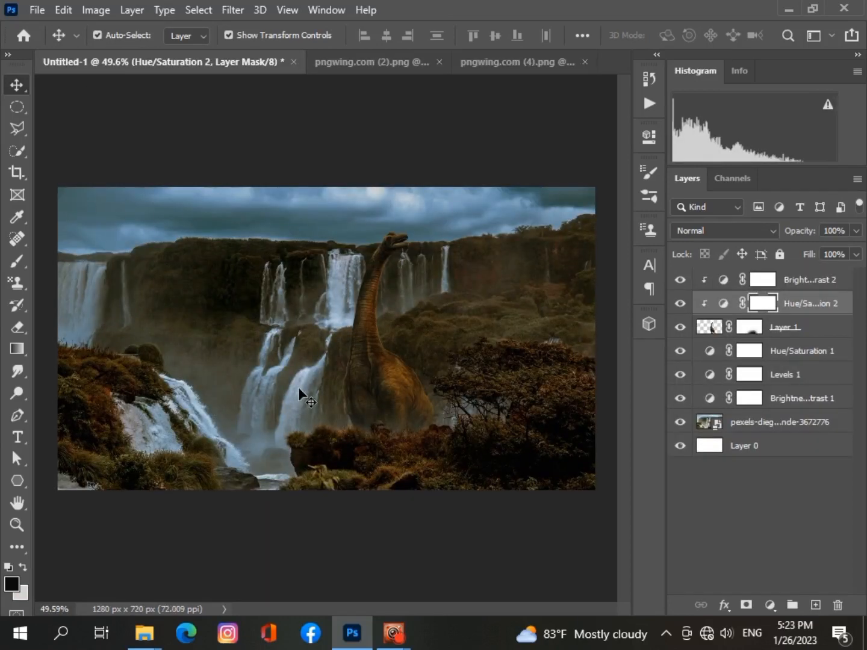
pyautogui.hotkey('ctrl', 'v')
# Scale the second dinosaur to 43.67% and move it over the small waterfall on the scene's left side.
pyautogui.moveTo(113, 188); pyautogui.dragTo(258, 348)
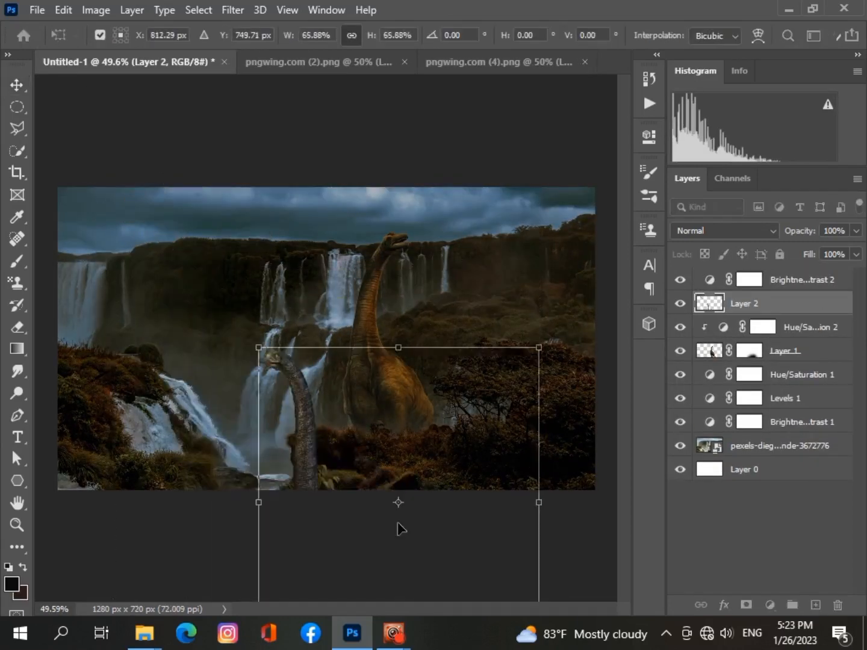
pyautogui.moveTo(396, 501); pyautogui.dragTo(301, 354)
pyautogui.moveTo(431, 456); pyautogui.dragTo(323, 319)
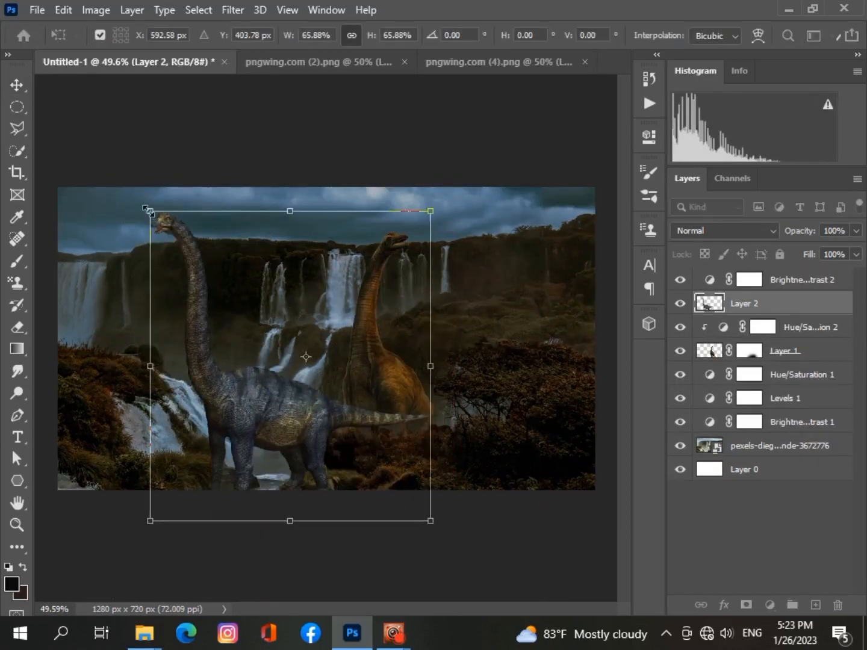
pyautogui.moveTo(151, 210); pyautogui.dragTo(244, 316)
pyautogui.moveTo(283, 428); pyautogui.dragTo(183, 377)
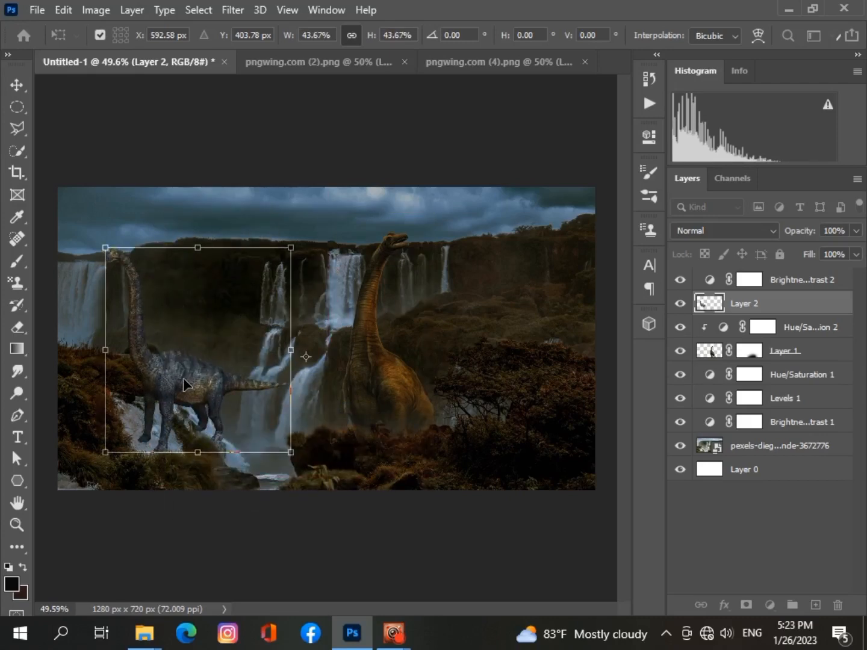
# Flip the second dinosaur horizontally, scale it to 35.07% and place it on the cliff at the scene's left edge.
pyautogui.rightClick(183, 377)
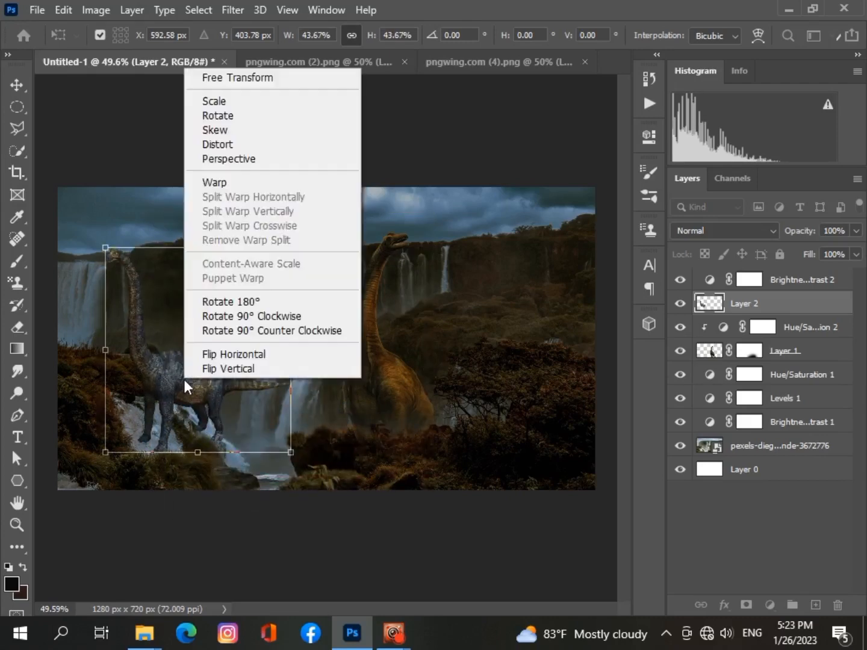
pyautogui.click(223, 352)
pyautogui.moveTo(358, 382); pyautogui.dragTo(83, 344)
pyautogui.moveTo(234, 206); pyautogui.dragTo(200, 248)
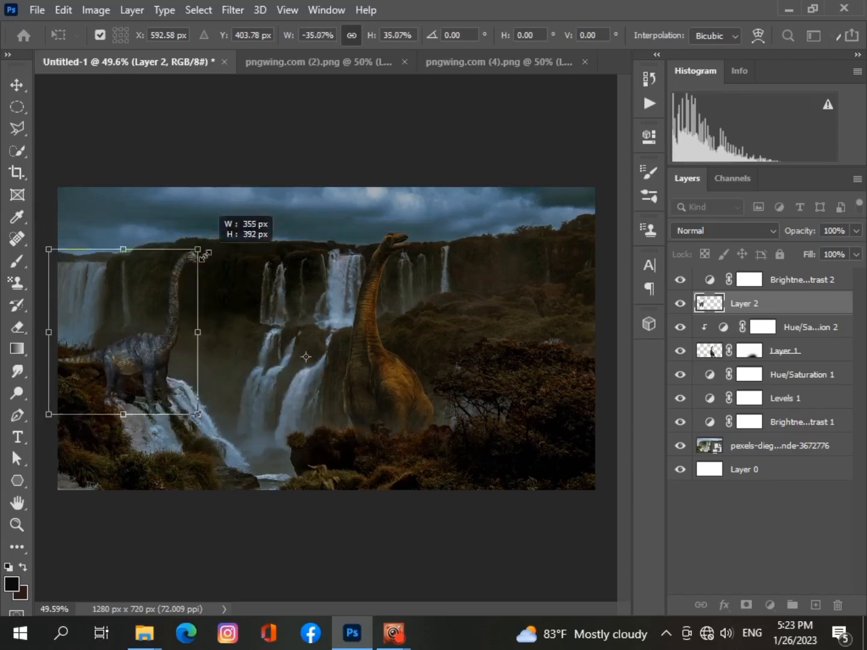
pyautogui.moveTo(132, 392); pyautogui.dragTo(106, 371)
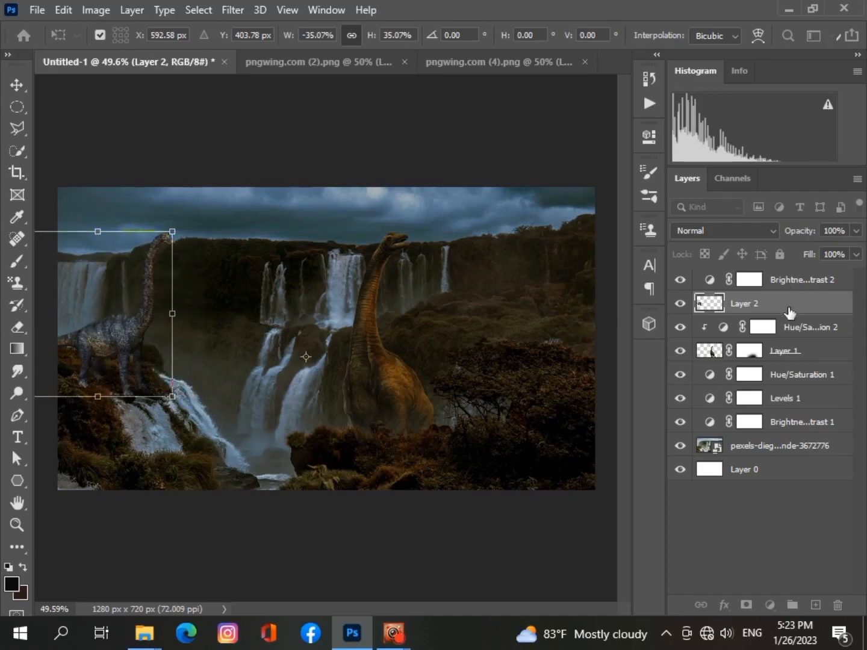
# Move Layer 2 above the Brightness/Contrast 2 layer and mask out its legs with a 354 px soft black brush.
pyautogui.moveTo(789, 312); pyautogui.dragTo(777, 275)
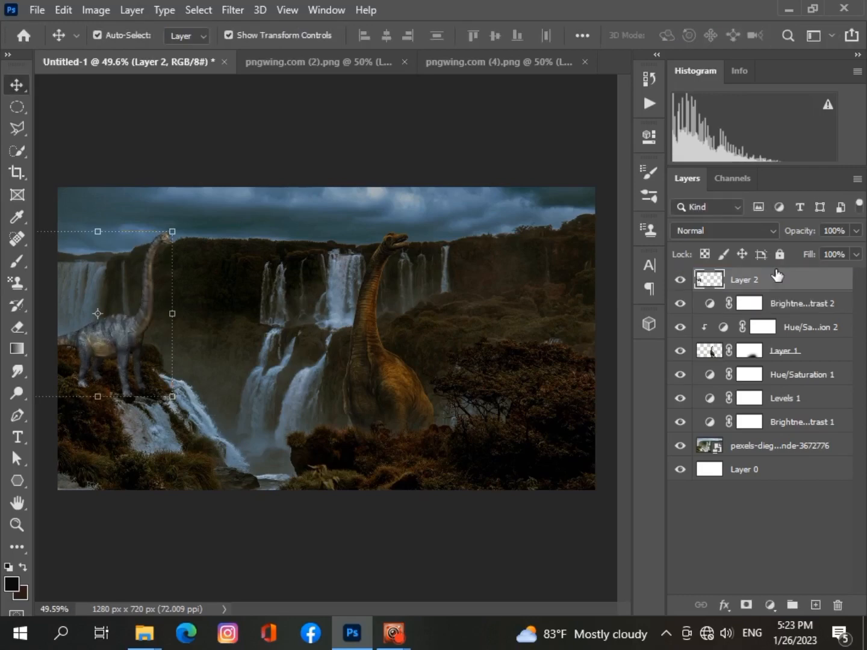
pyautogui.click(17, 261)
pyautogui.click(111, 385)
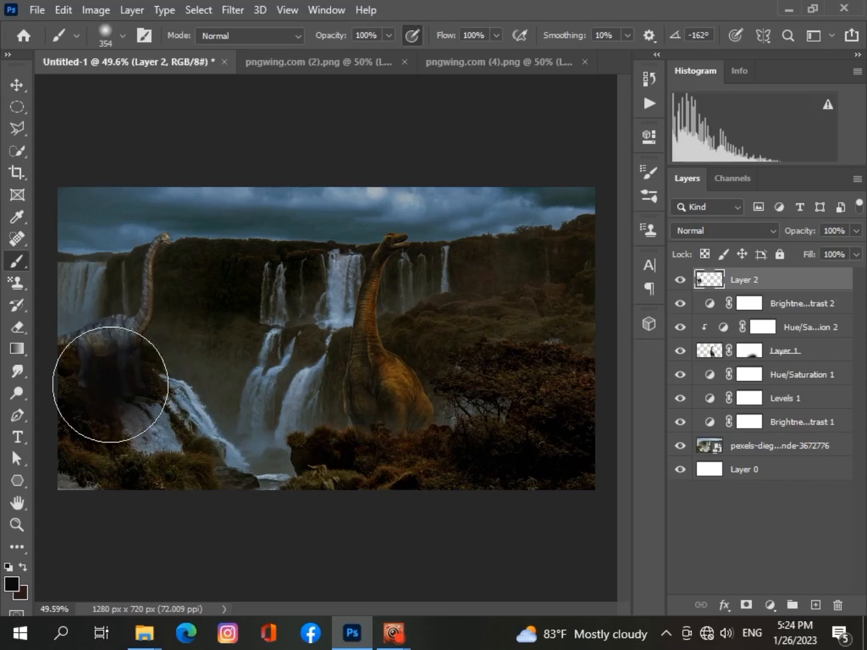
pyautogui.hotkey('ctrl', 'z')
pyautogui.click(749, 603)
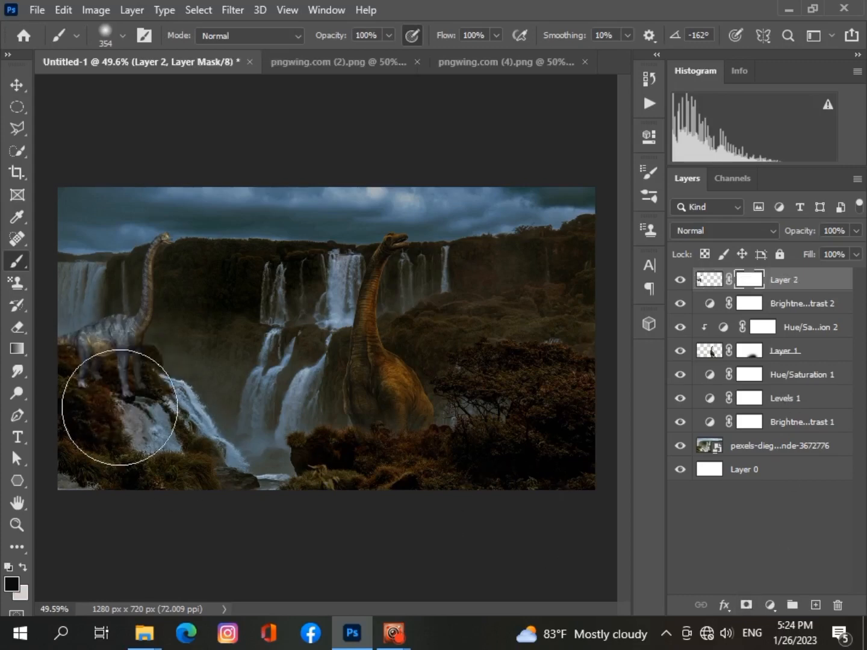
pyautogui.moveTo(120, 415)
pyautogui.mouseDown()
pyautogui.moveTo(76, 393)
pyautogui.moveTo(128, 417)
pyautogui.moveTo(151, 416)
pyautogui.moveTo(95, 411)
pyautogui.moveTo(133, 421)
pyautogui.moveTo(153, 413)
pyautogui.moveTo(92, 432)
pyautogui.mouseUp()
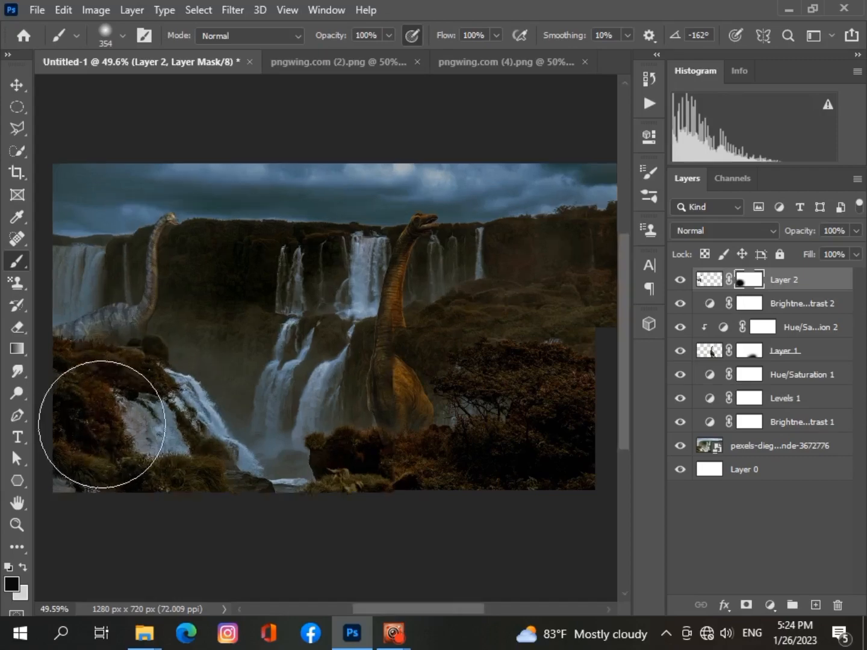
# Refine the Layer 2 mask with an 88 px soft brush, restoring the dinosaur's underside and blending it behind the cliff bushes.
pyautogui.scroll(4, 93, 432)
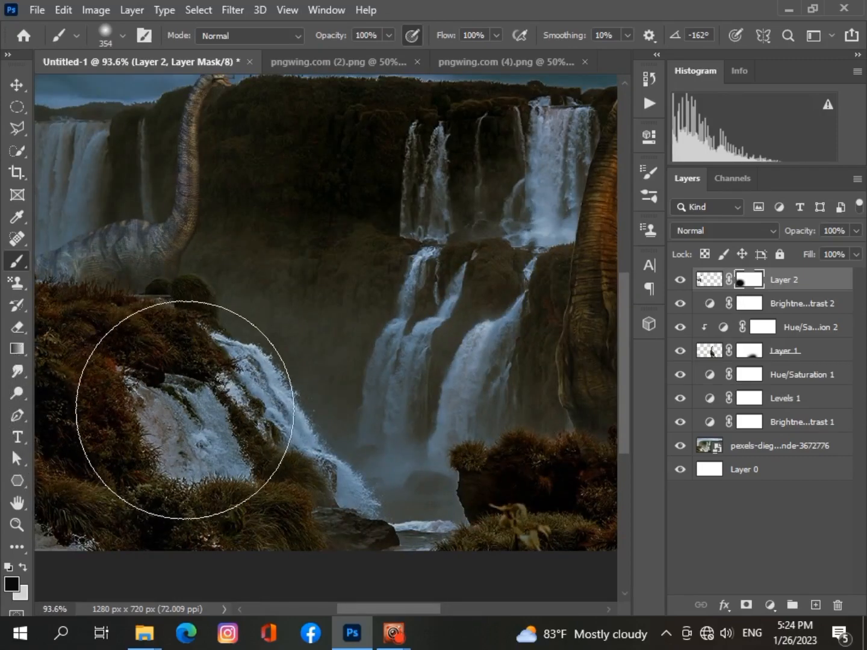
pyautogui.click(105, 40)
pyautogui.click(157, 85)
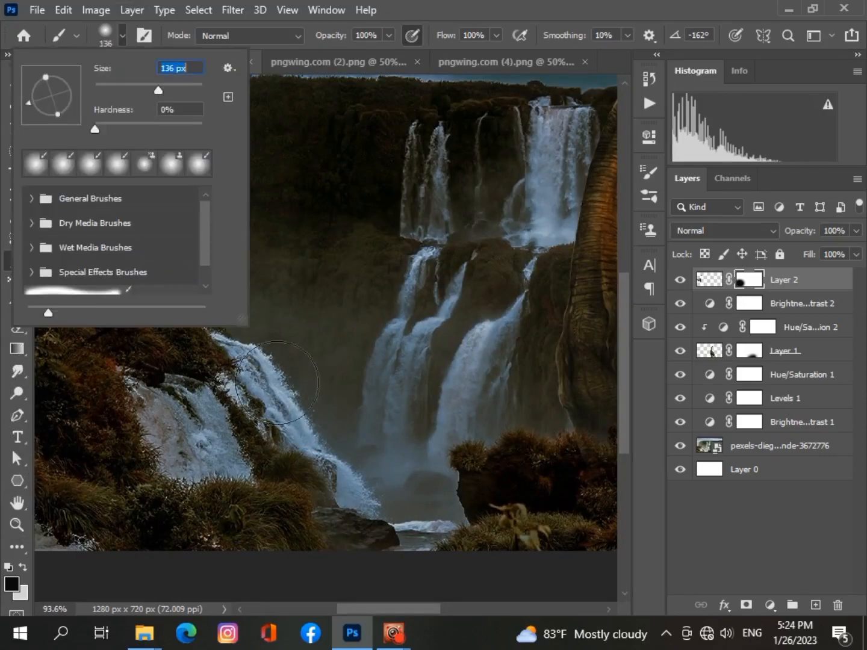
pyautogui.click(141, 84)
pyautogui.click(230, 408)
pyautogui.press('x')
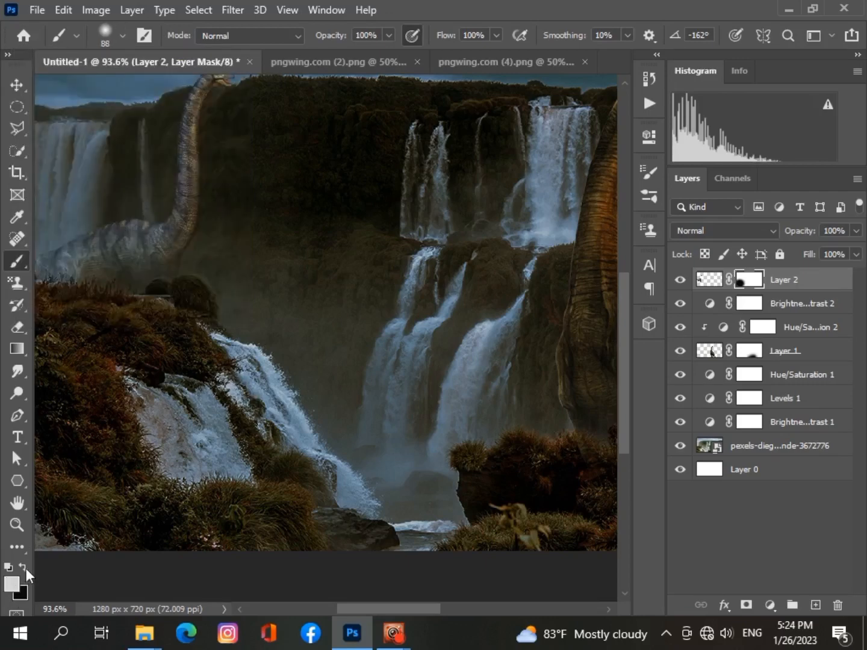
pyautogui.moveTo(118, 260)
pyautogui.mouseDown()
pyautogui.moveTo(149, 258)
pyautogui.moveTo(69, 268)
pyautogui.moveTo(148, 272)
pyautogui.moveTo(161, 241)
pyautogui.moveTo(148, 274)
pyautogui.moveTo(106, 279)
pyautogui.moveTo(48, 268)
pyautogui.mouseUp()
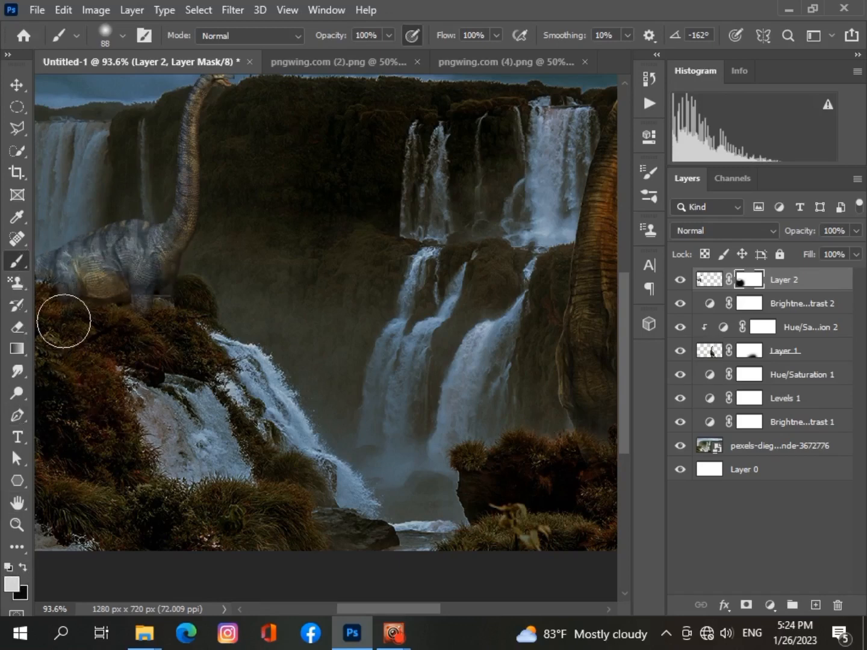
pyautogui.moveTo(64, 321)
pyautogui.mouseDown()
pyautogui.moveTo(55, 352)
pyautogui.moveTo(63, 338)
pyautogui.moveTo(122, 339)
pyautogui.moveTo(59, 328)
pyautogui.moveTo(173, 316)
pyautogui.moveTo(129, 322)
pyautogui.moveTo(160, 323)
pyautogui.moveTo(174, 308)
pyautogui.moveTo(133, 332)
pyautogui.moveTo(52, 314)
pyautogui.moveTo(34, 300)
pyautogui.moveTo(24, 313)
pyautogui.moveTo(198, 339)
pyautogui.moveTo(145, 310)
pyautogui.moveTo(161, 322)
pyautogui.mouseUp()
pyautogui.click(23, 569)
pyautogui.scroll(-5, 159, 394)
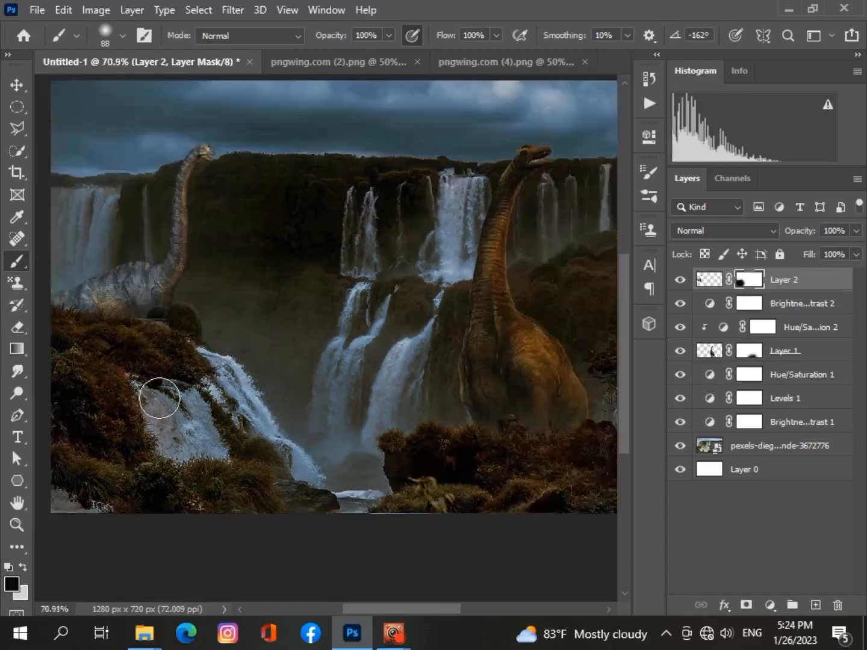
# Restore the central dinosaur's lower body on the Layer 1 mask using the 88 px soft light brush.
pyautogui.click(24, 569)
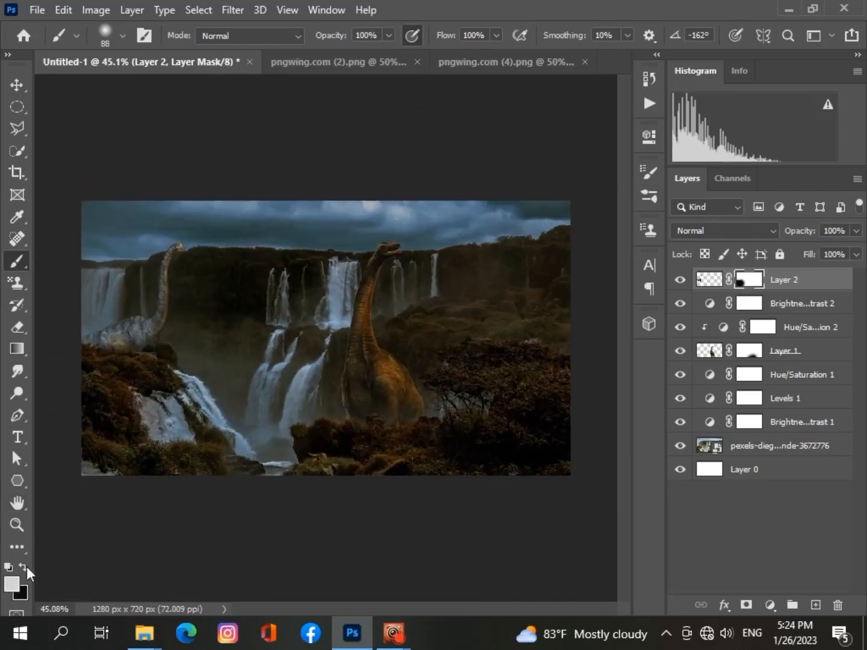
pyautogui.scroll(2, 415, 463)
pyautogui.click(750, 353)
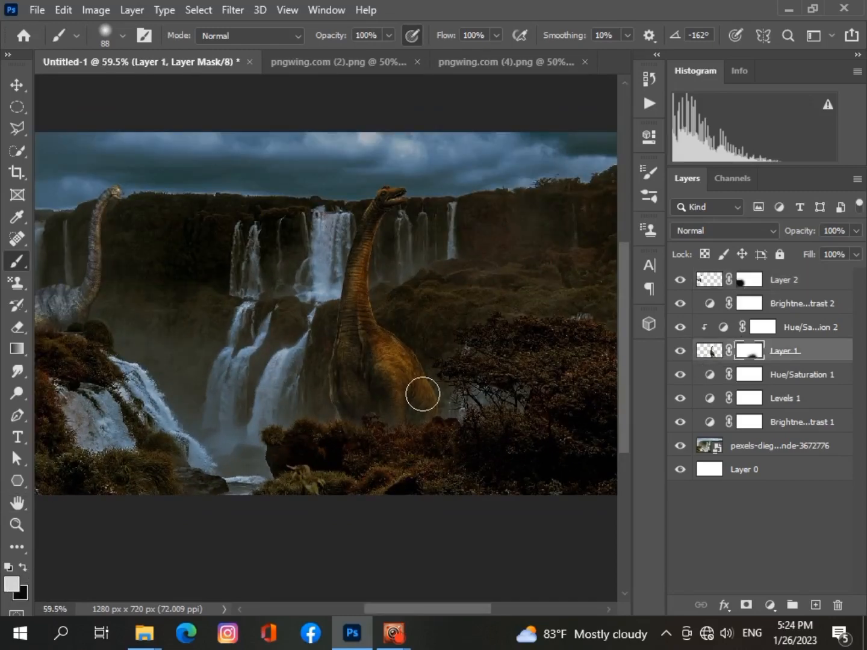
pyautogui.scroll(4, 422, 392)
pyautogui.moveTo(345, 415)
pyautogui.mouseDown()
pyautogui.moveTo(295, 405)
pyautogui.moveTo(406, 427)
pyautogui.moveTo(301, 410)
pyautogui.moveTo(281, 393)
pyautogui.moveTo(287, 331)
pyautogui.moveTo(286, 383)
pyautogui.moveTo(291, 333)
pyautogui.moveTo(317, 371)
pyautogui.moveTo(359, 403)
pyautogui.moveTo(387, 388)
pyautogui.moveTo(414, 436)
pyautogui.moveTo(385, 377)
pyautogui.moveTo(290, 400)
pyautogui.mouseUp()
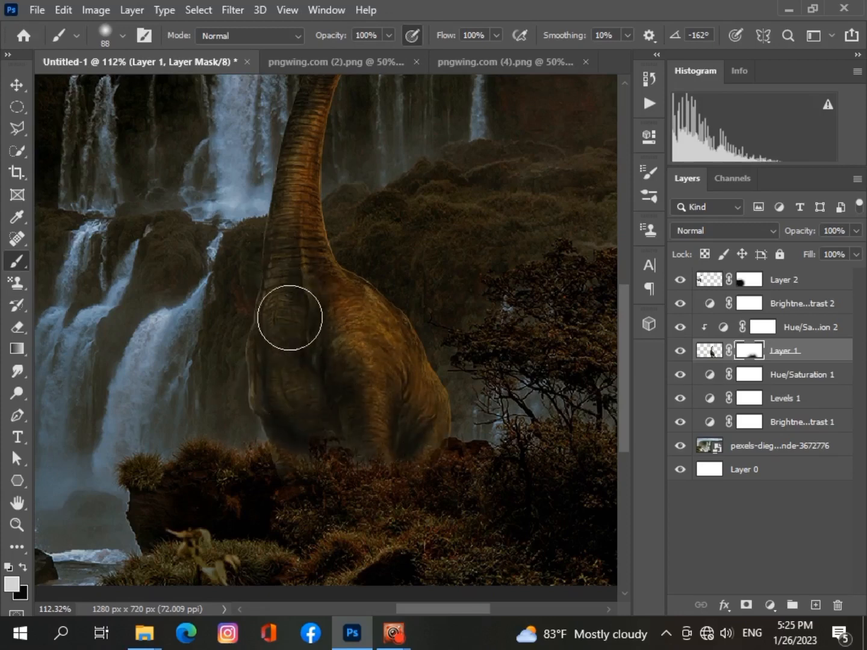
pyautogui.scroll(2, 295, 364)
pyautogui.scroll(-6, 302, 444)
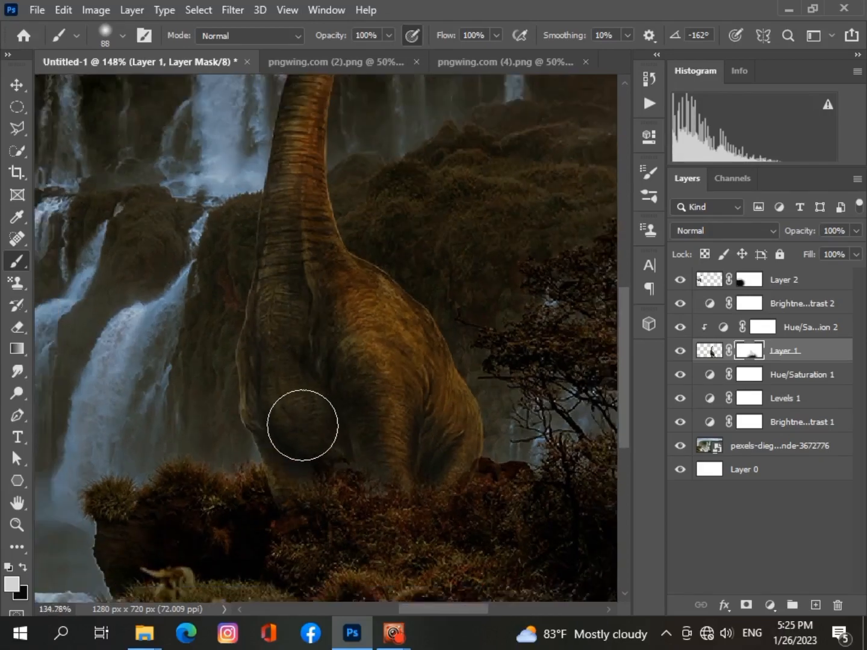
pyautogui.scroll(2, 304, 419)
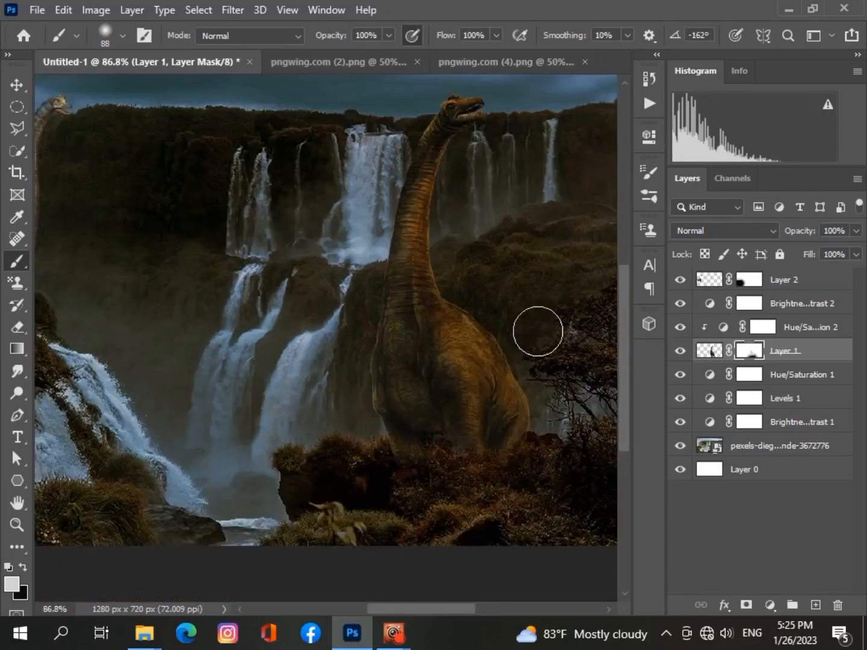
pyautogui.scroll(3, 452, 423)
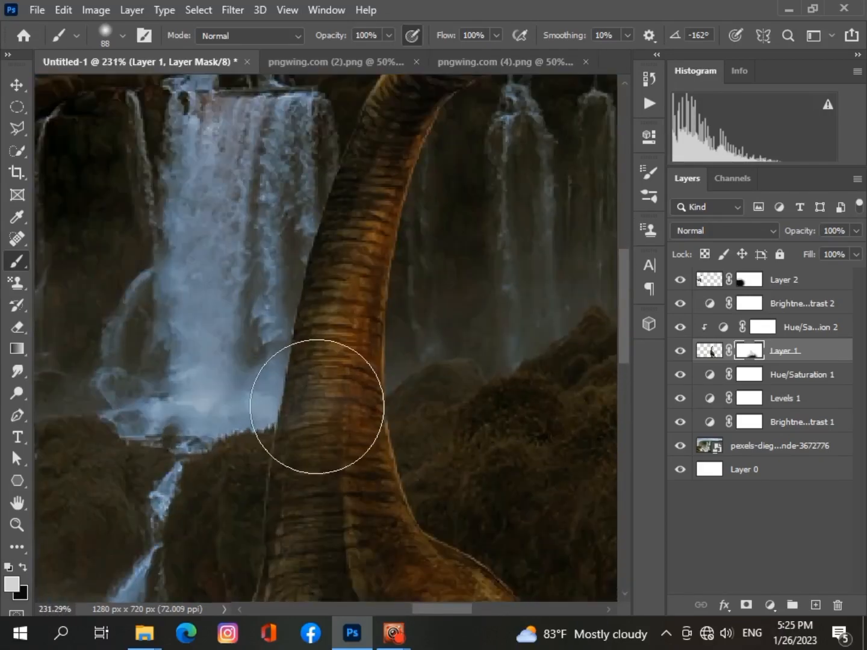
pyautogui.click(24, 569)
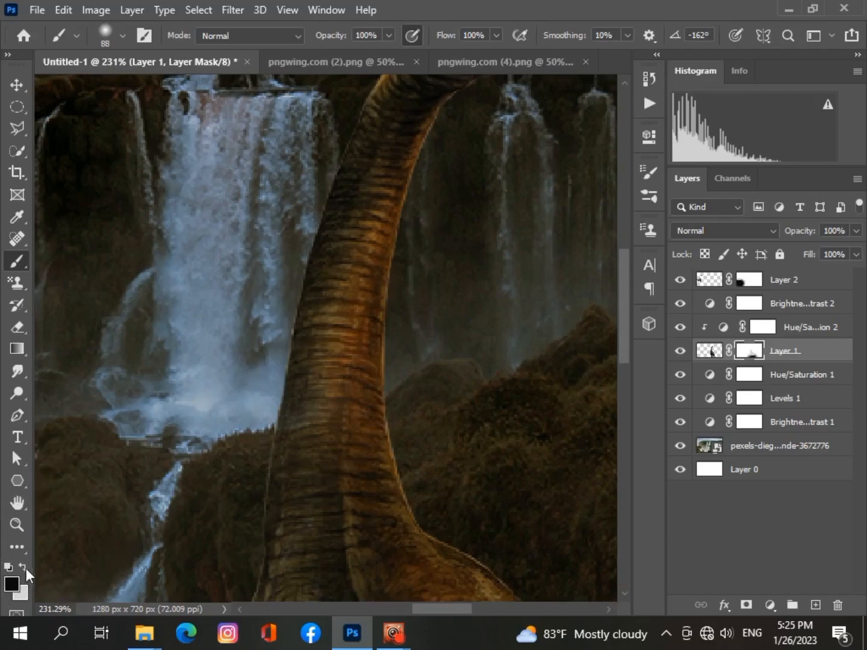
pyautogui.click(333, 391)
pyautogui.hotkey('ctrl', 'z')
pyautogui.scroll(-5, 332, 391)
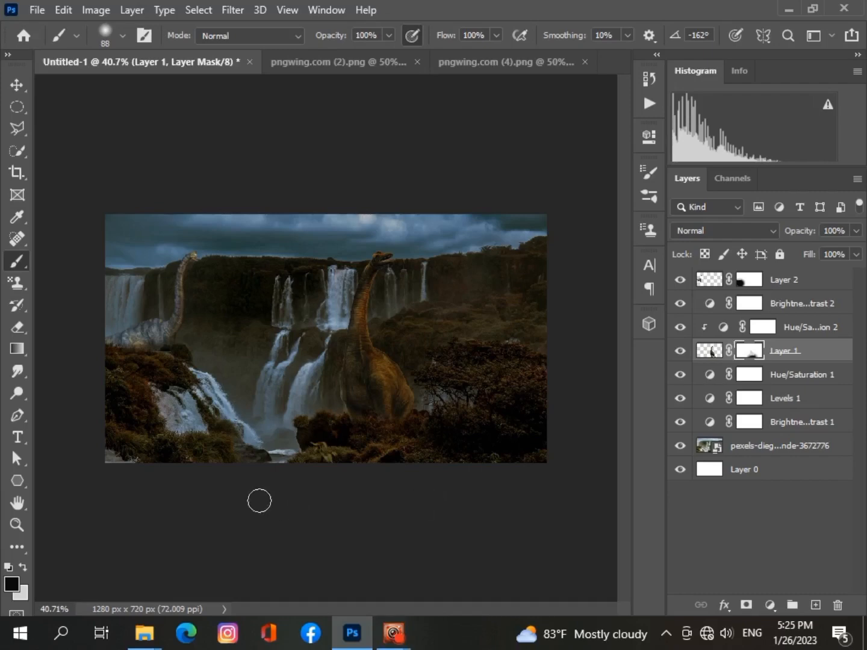
# Add a Brightness/Contrast adjustment clipped to Layer 2 and lower its brightness to darken the dinosaur on the left.
pyautogui.press('v')
pyautogui.click(162, 328)
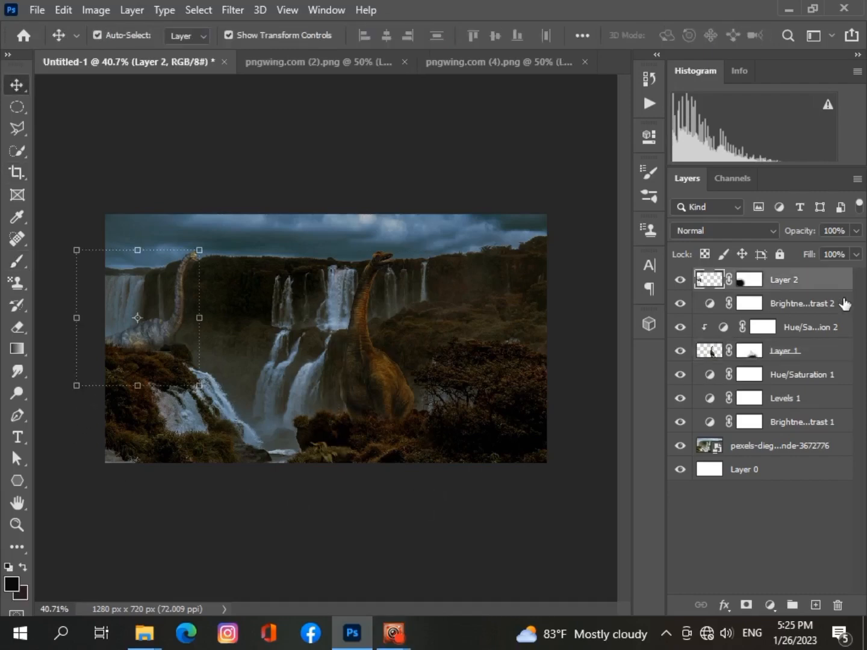
pyautogui.scroll(4, 308, 383)
pyautogui.scroll(-3, 286, 442)
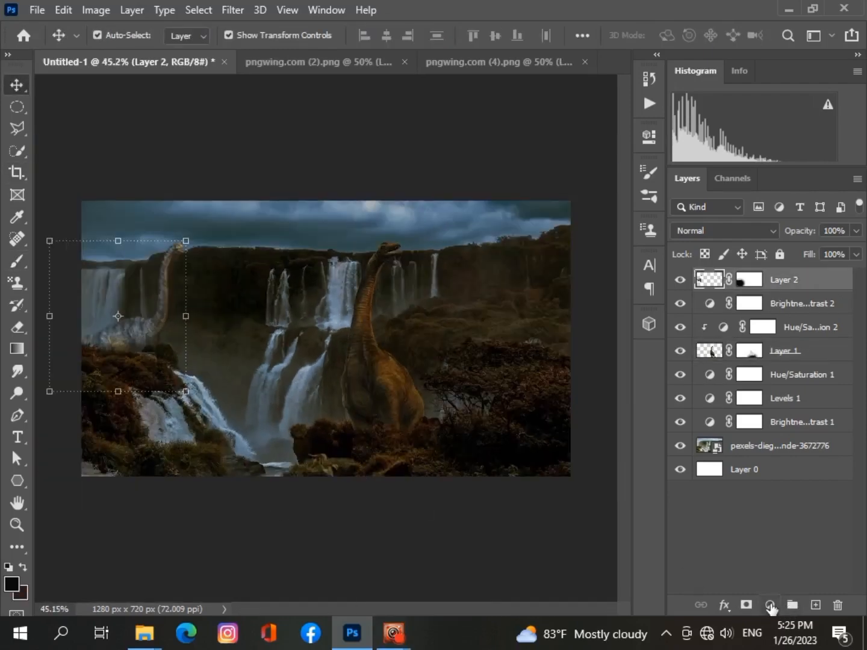
pyautogui.click(771, 605)
pyautogui.click(770, 355)
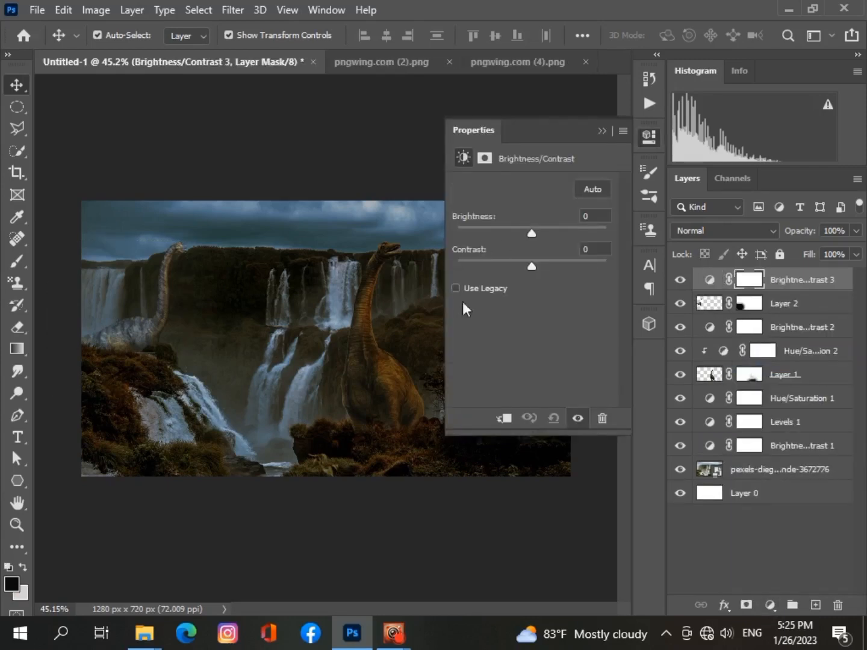
pyautogui.click(507, 418)
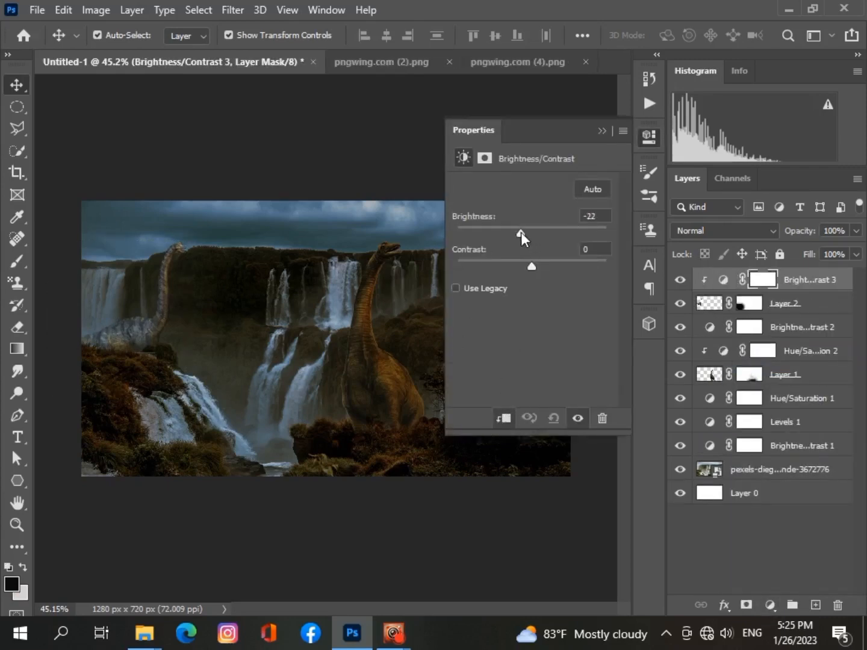
pyautogui.moveTo(521, 232)
pyautogui.mouseDown()
pyautogui.moveTo(514, 231)
pyautogui.moveTo(539, 263)
pyautogui.moveTo(530, 265)
pyautogui.moveTo(528, 235)
pyautogui.mouseUp()
# Add a Hue/Saturation adjustment clipped to Layer 2 with hue +30, lightness -9 and reduced saturation.
pyautogui.click(770, 604)
pyautogui.click(760, 442)
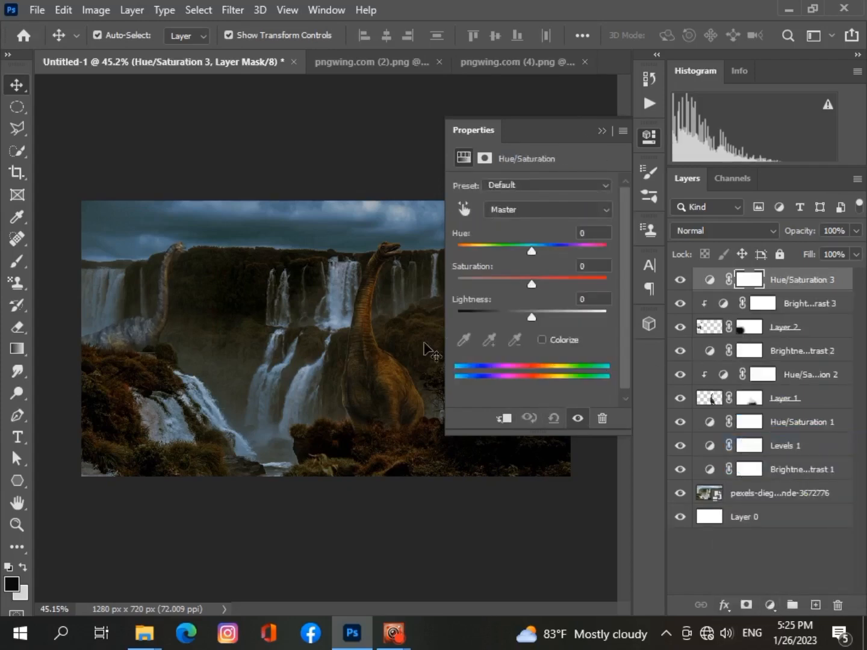
pyautogui.moveTo(529, 252)
pyautogui.mouseDown()
pyautogui.moveTo(521, 254)
pyautogui.moveTo(534, 261)
pyautogui.mouseUp()
pyautogui.click(505, 420)
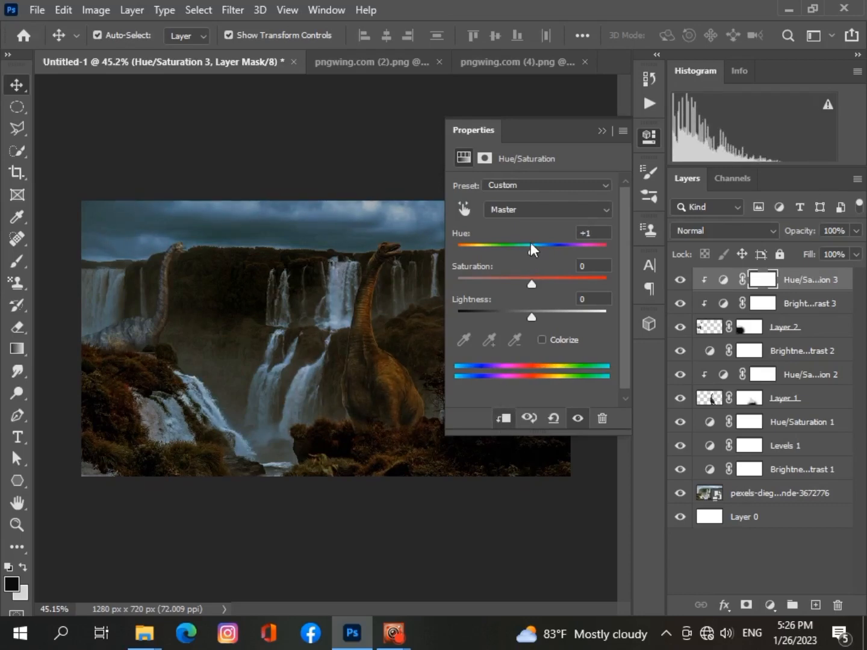
pyautogui.moveTo(531, 244); pyautogui.dragTo(547, 265)
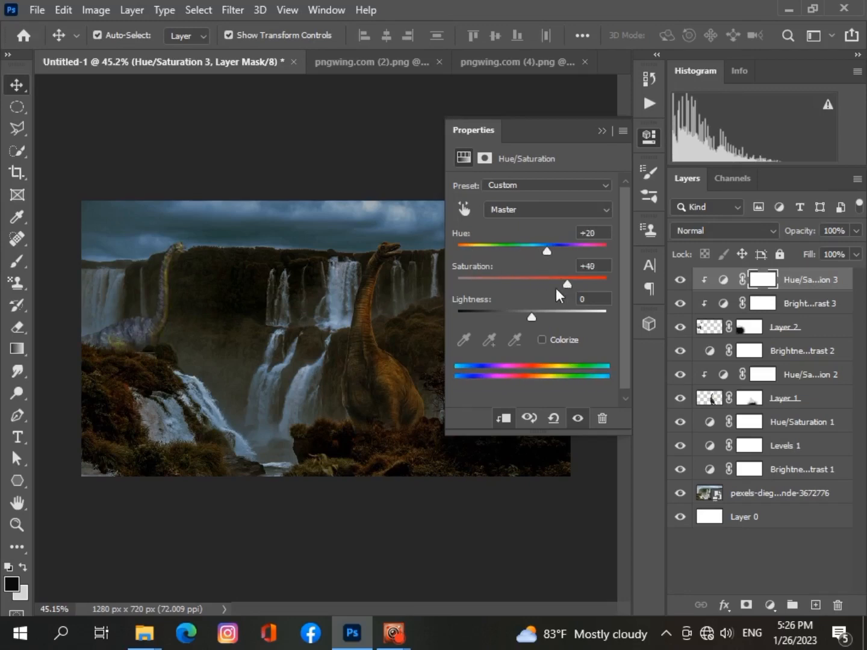
pyautogui.moveTo(525, 284); pyautogui.dragTo(500, 284)
pyautogui.moveTo(531, 317)
pyautogui.mouseDown()
pyautogui.moveTo(513, 316)
pyautogui.moveTo(541, 315)
pyautogui.moveTo(525, 316)
pyautogui.mouseUp()
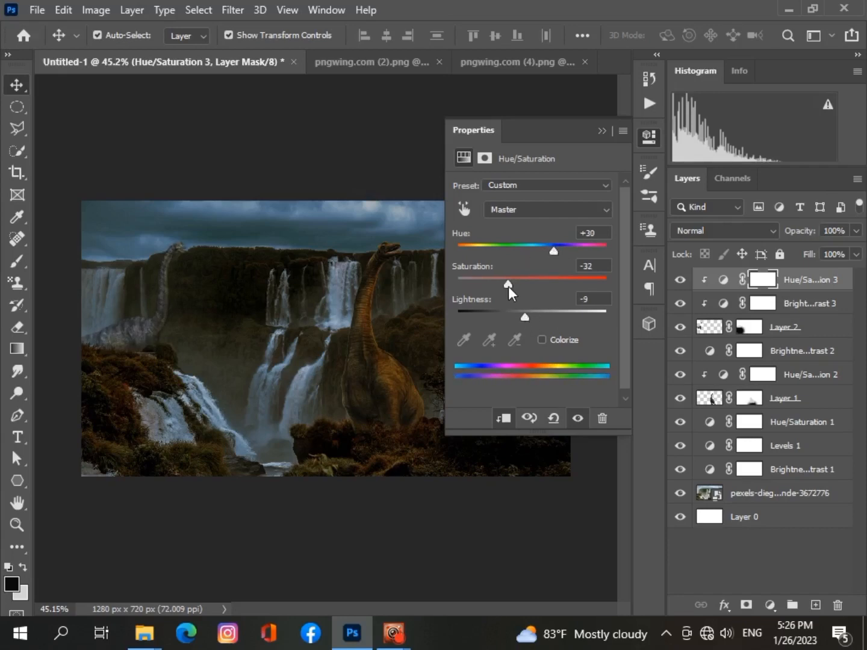
pyautogui.moveTo(508, 286); pyautogui.dragTo(499, 286)
pyautogui.click(602, 131)
# Inspect how both dinosaurs blend into the waterfall scene at close and full view.
pyautogui.scroll(-1, 226, 591)
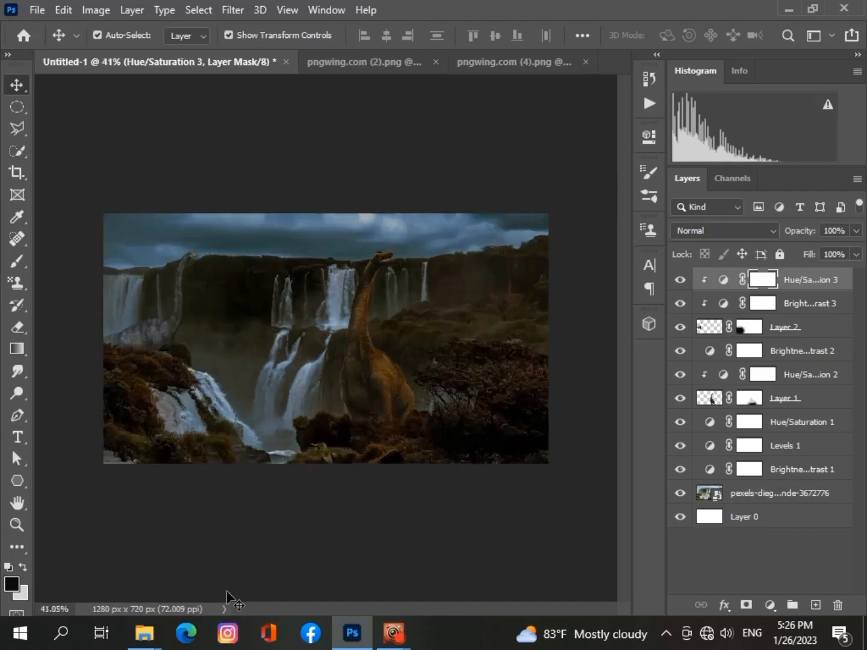
pyautogui.scroll(3, 227, 591)
pyautogui.scroll(-4, 227, 591)
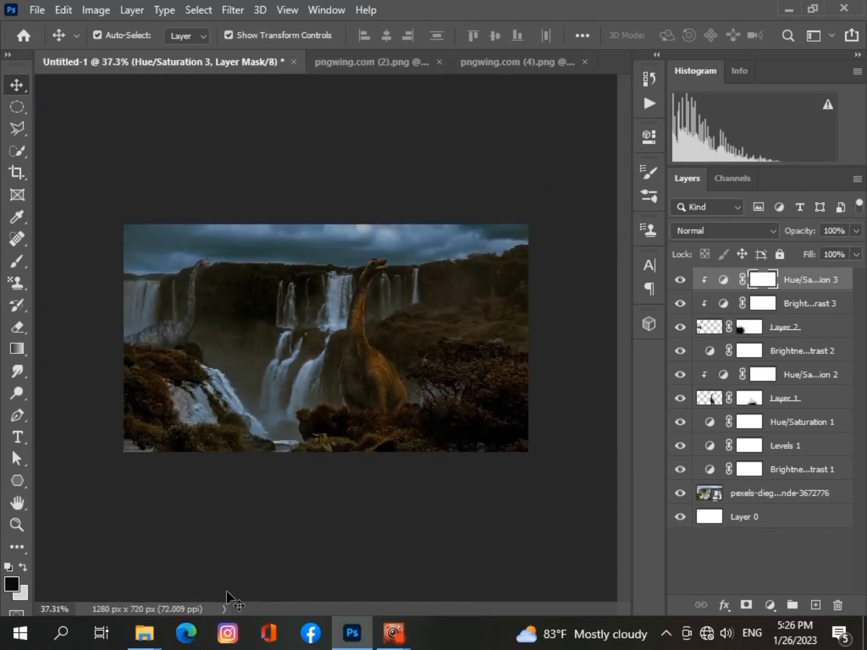
pyautogui.scroll(3, 220, 569)
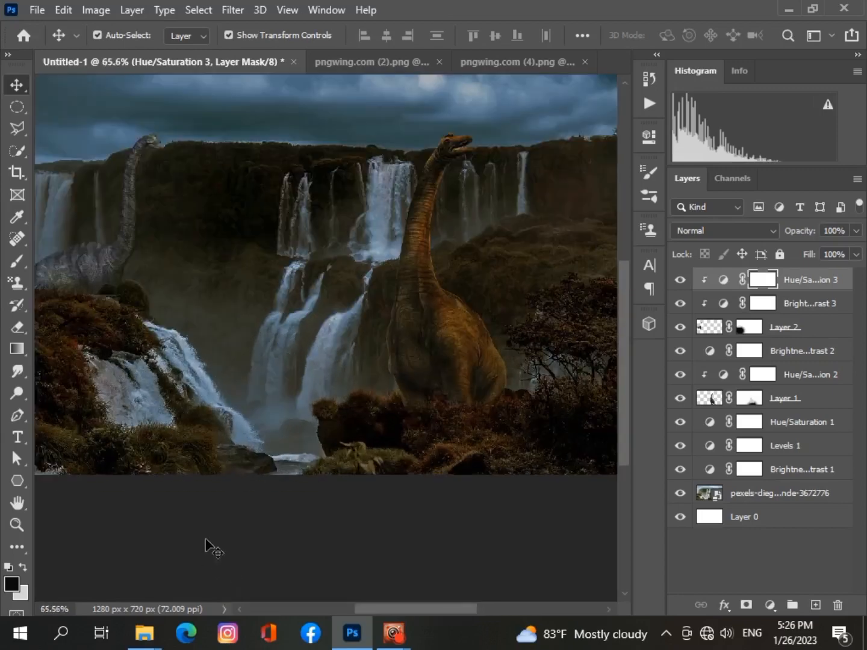
pyautogui.scroll(-2, 209, 549)
pyautogui.scroll(1, 209, 545)
pyautogui.scroll(1, 90, 220)
pyautogui.scroll(-3, 90, 221)
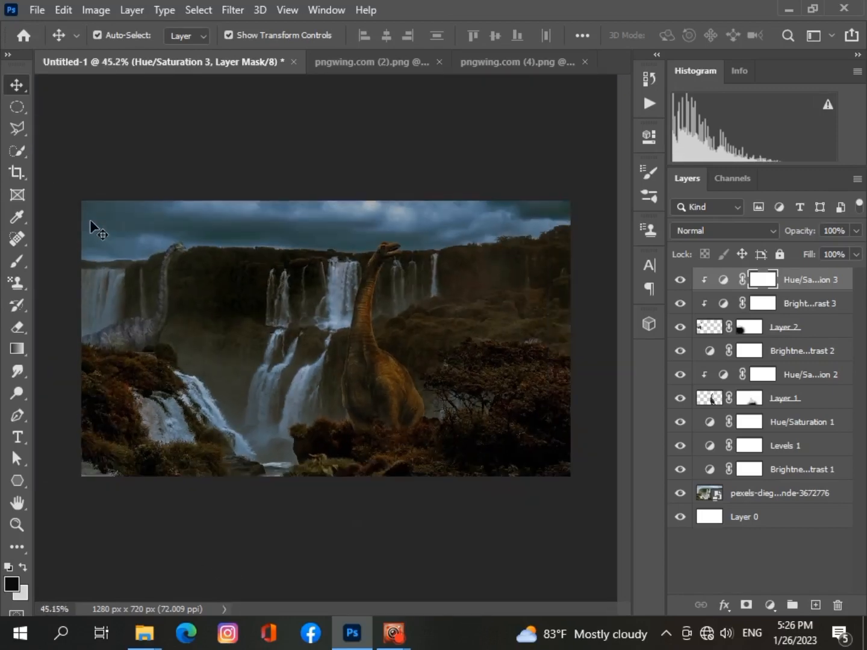
# Open the pterosaur image pngwing.com (3) as a separate document.
pyautogui.click(63, 10)
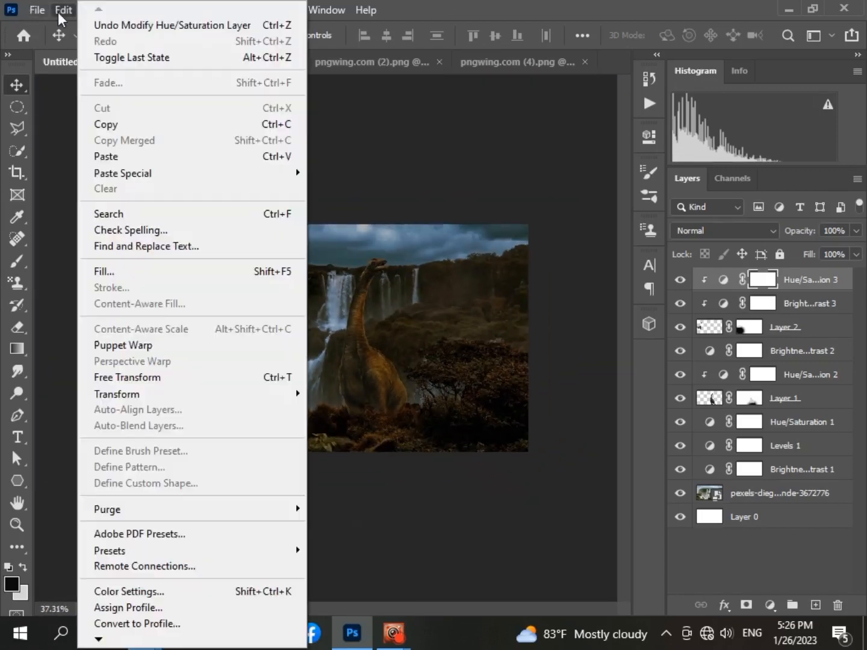
pyautogui.click(416, 106)
pyautogui.click(37, 10)
pyautogui.click(58, 43)
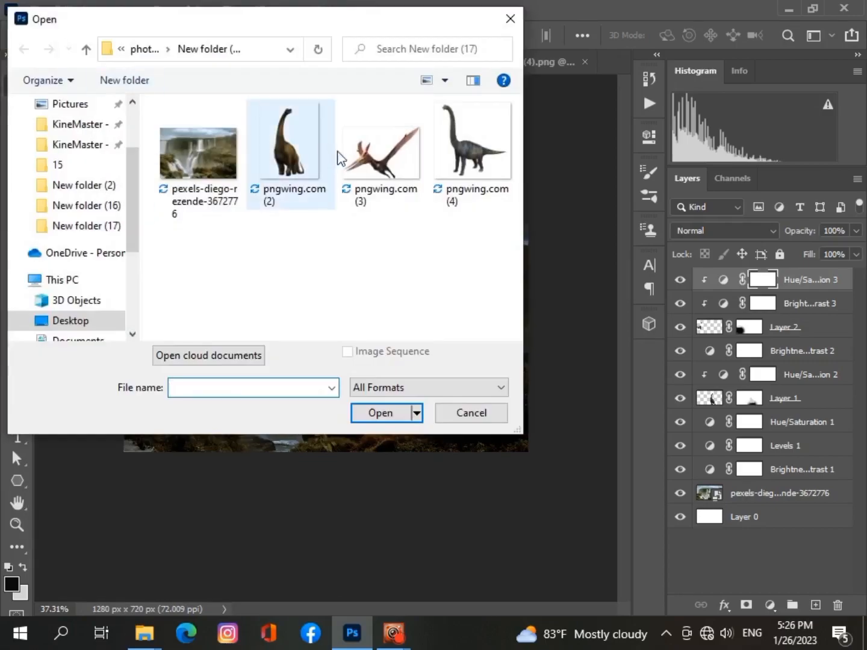
pyautogui.click(386, 147)
pyautogui.click(382, 413)
# Copy the pterosaur from its document and paste it above all layers in the Untitled-1 waterfall composite.
pyautogui.moveTo(304, 404); pyautogui.dragTo(311, 383)
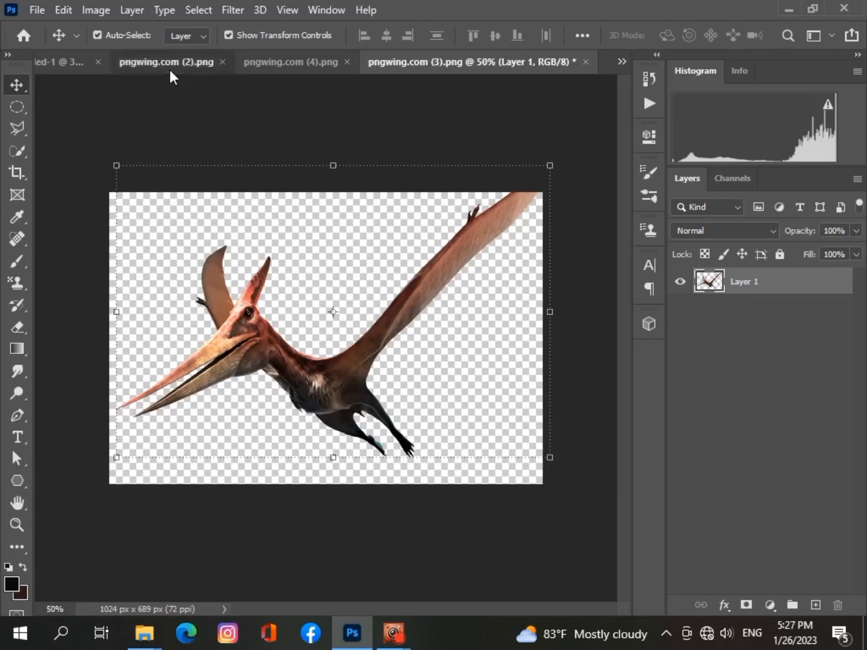
pyautogui.click(168, 64)
pyautogui.click(79, 65)
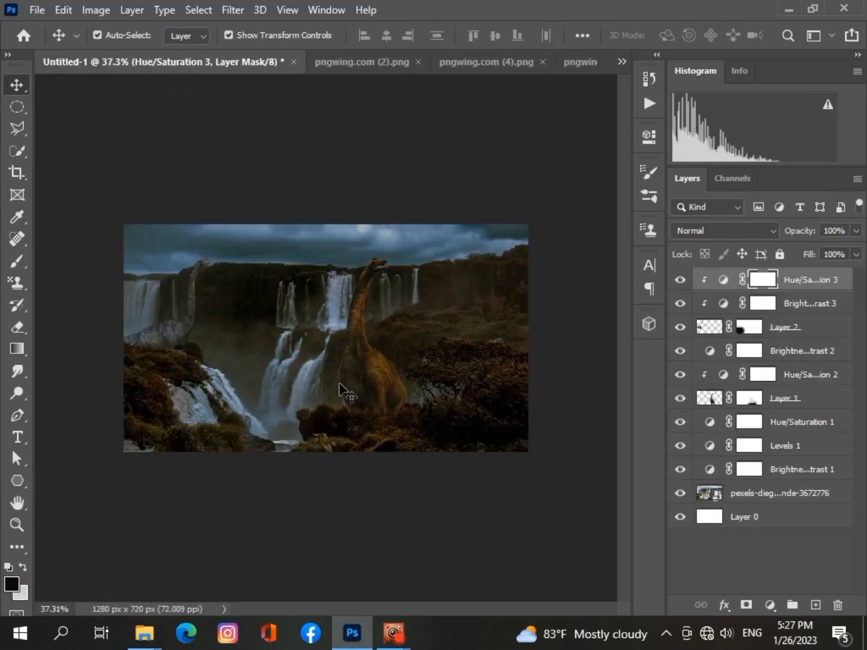
pyautogui.scroll(4, 340, 392)
pyautogui.hotkey('ctrl', 'v')
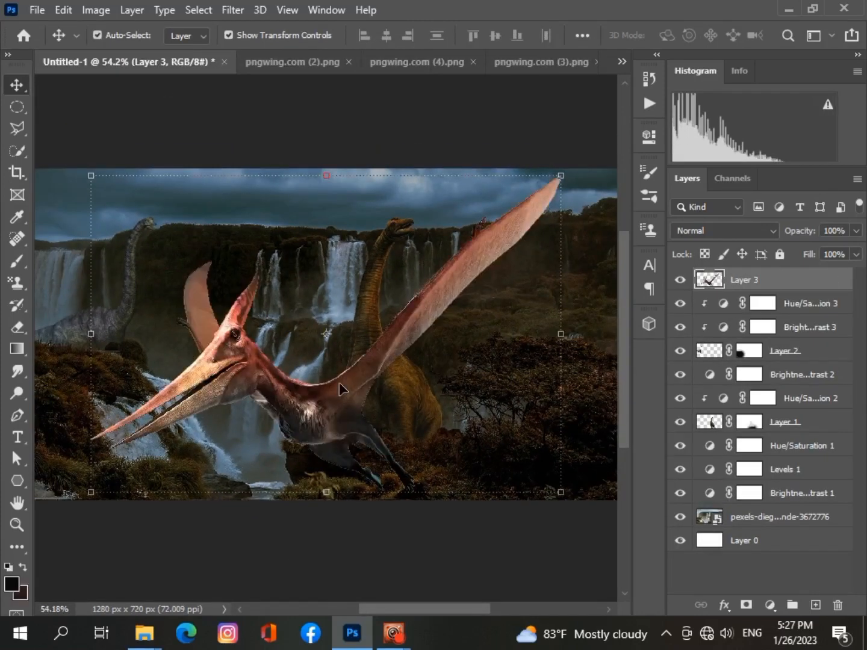
# Scale the pterosaur to about 14%, rotate it about -8° and place it in the sky between the two dinosaurs.
pyautogui.moveTo(90, 176); pyautogui.dragTo(467, 312)
pyautogui.moveTo(475, 453); pyautogui.dragTo(237, 284)
pyautogui.moveTo(171, 219); pyautogui.dragTo(258, 271)
pyautogui.moveTo(298, 307); pyautogui.dragTo(315, 228)
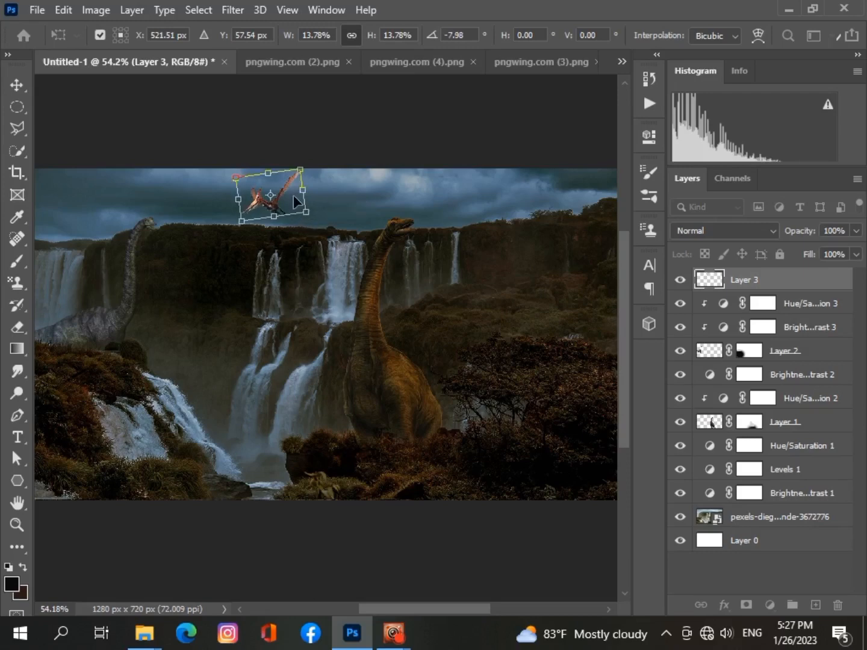
pyautogui.press('Return')
pyautogui.click(433, 551)
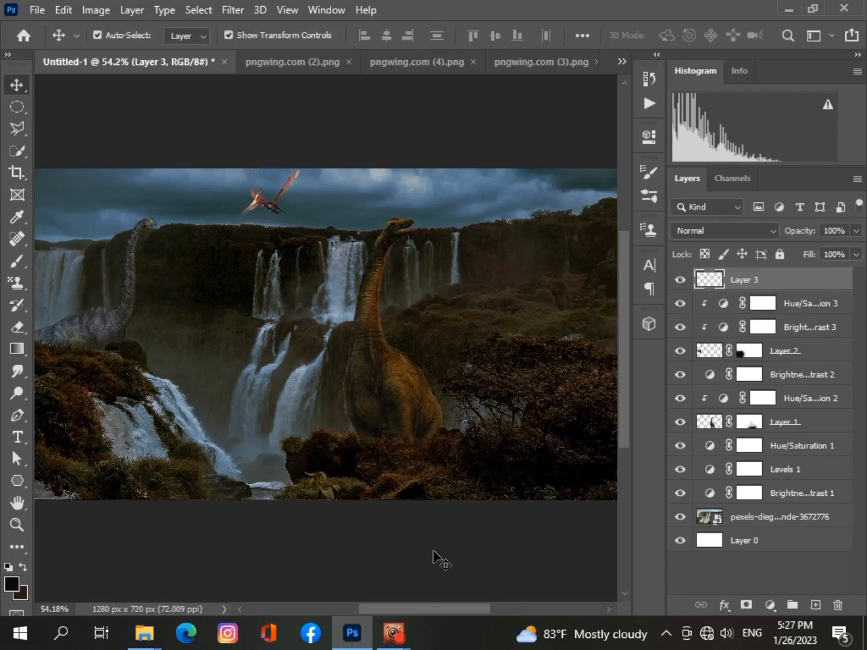
# Add a Brightness/Contrast adjustment clipped to Layer 3 with brightness -39 and contrast 17.
pyautogui.click(791, 283)
pyautogui.click(771, 603)
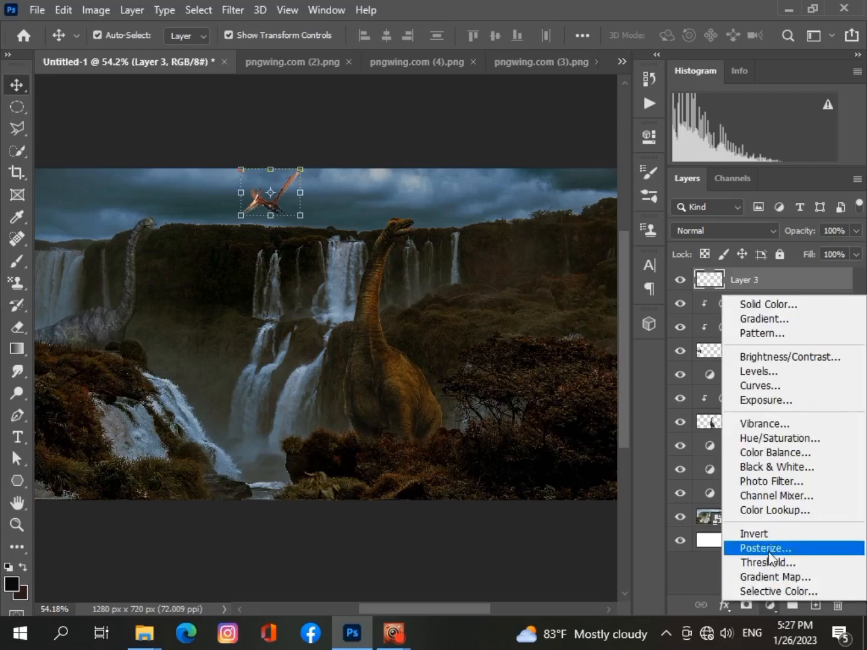
pyautogui.click(772, 360)
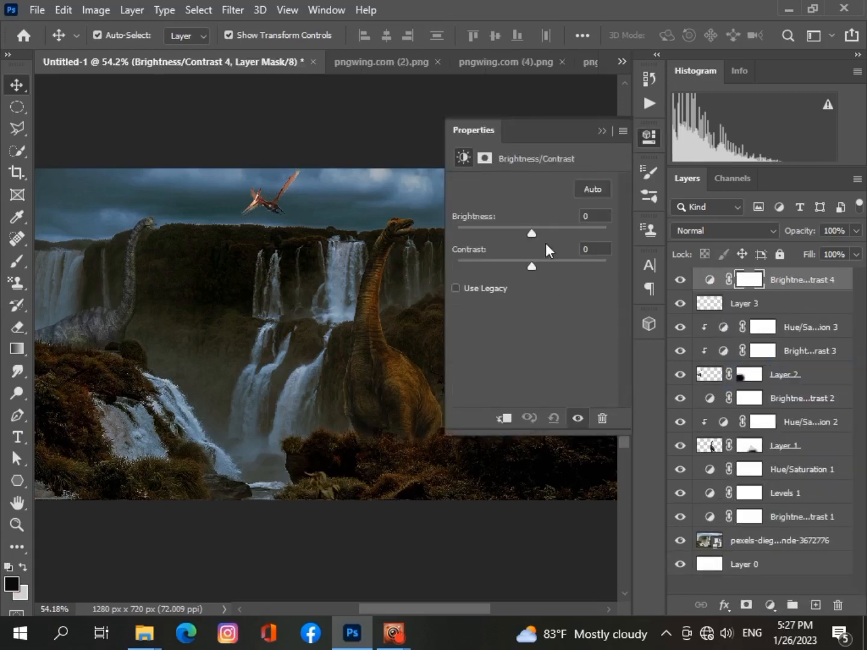
pyautogui.moveTo(528, 235); pyautogui.dragTo(541, 267)
pyautogui.click(504, 418)
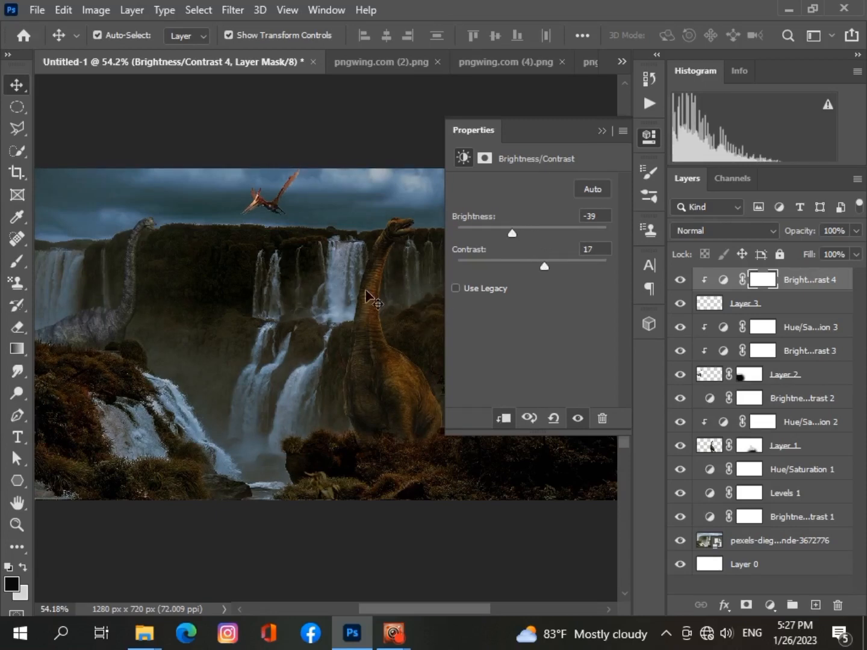
pyautogui.click(602, 133)
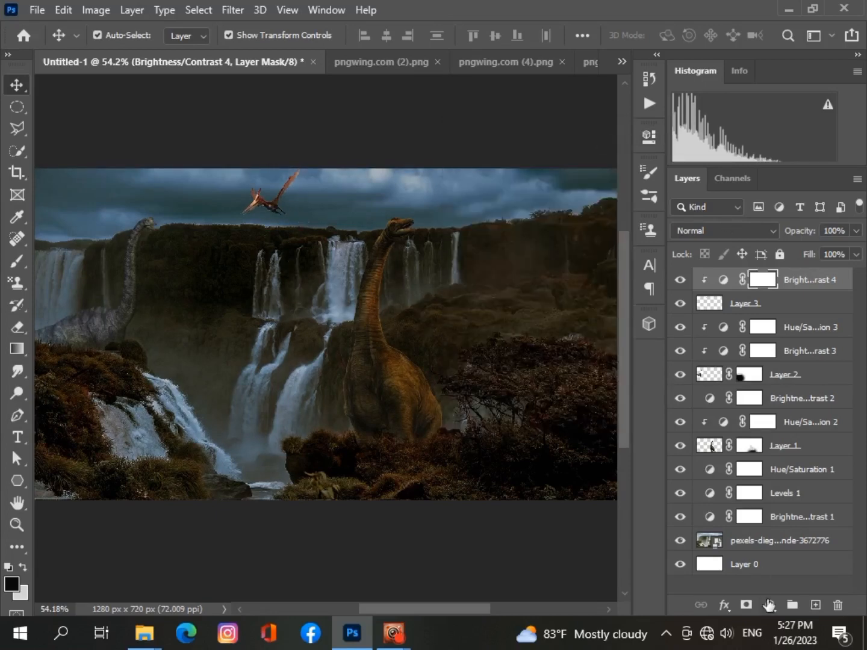
# Add a Levels adjustment clipped to the pterosaur with black input 10 and midtones about 1.15.
pyautogui.click(769, 602)
pyautogui.click(780, 376)
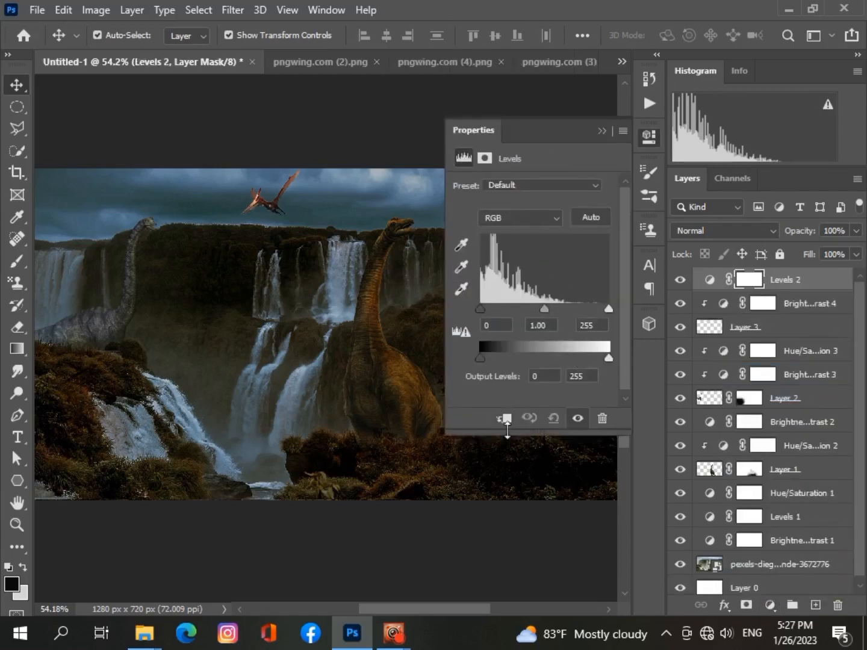
pyautogui.moveTo(480, 309)
pyautogui.mouseDown()
pyautogui.moveTo(493, 309)
pyautogui.moveTo(485, 309)
pyautogui.mouseUp()
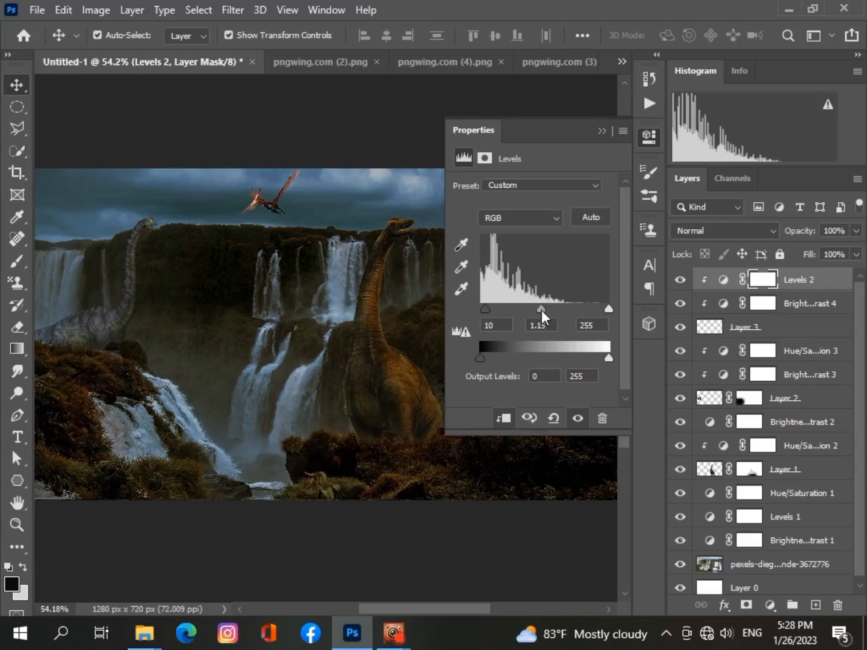
pyautogui.click(601, 132)
# Scale the pterosaur on Layer 3 down to about 88% of its size.
pyautogui.click(289, 191)
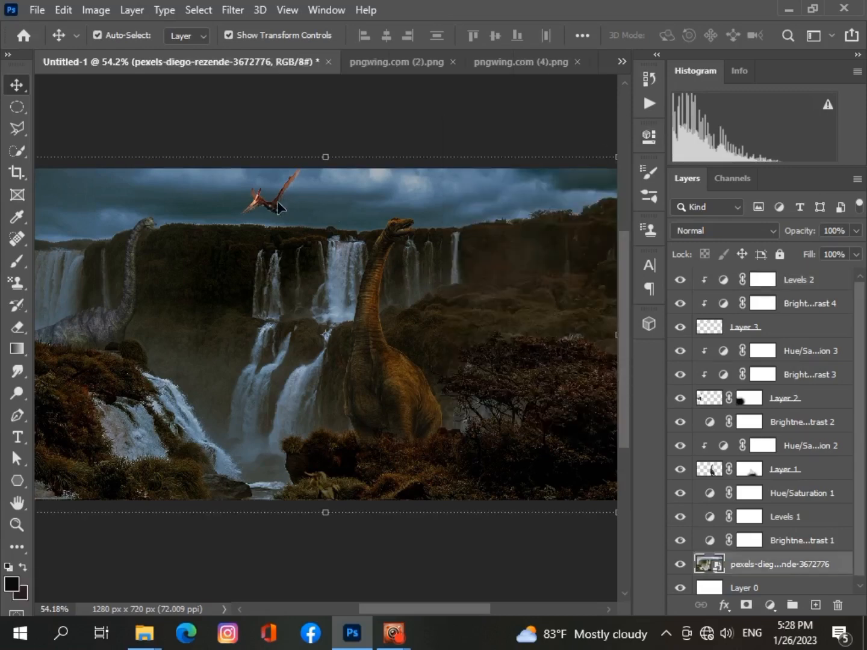
pyautogui.click(267, 203)
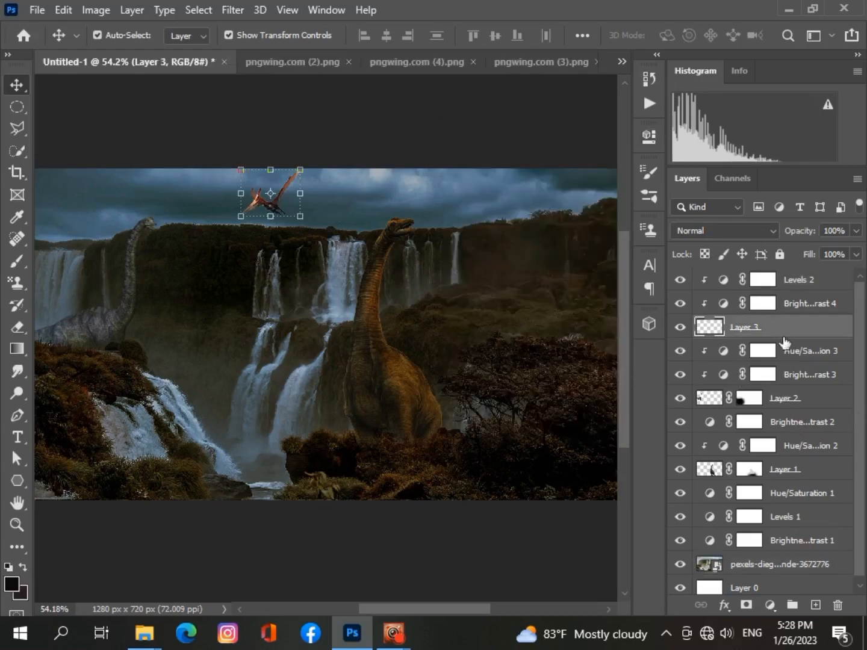
pyautogui.moveTo(300, 215); pyautogui.dragTo(294, 210)
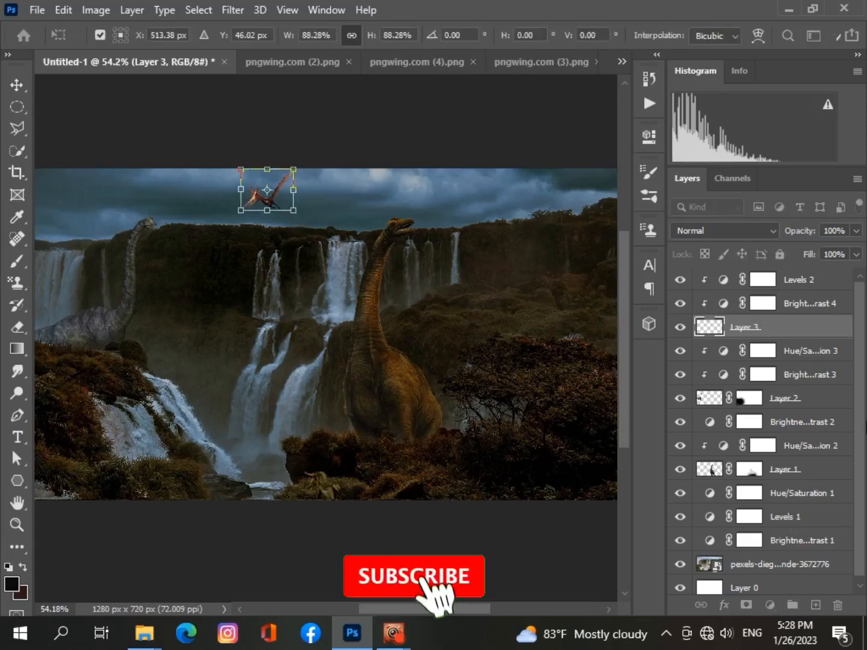
pyautogui.press('Return')
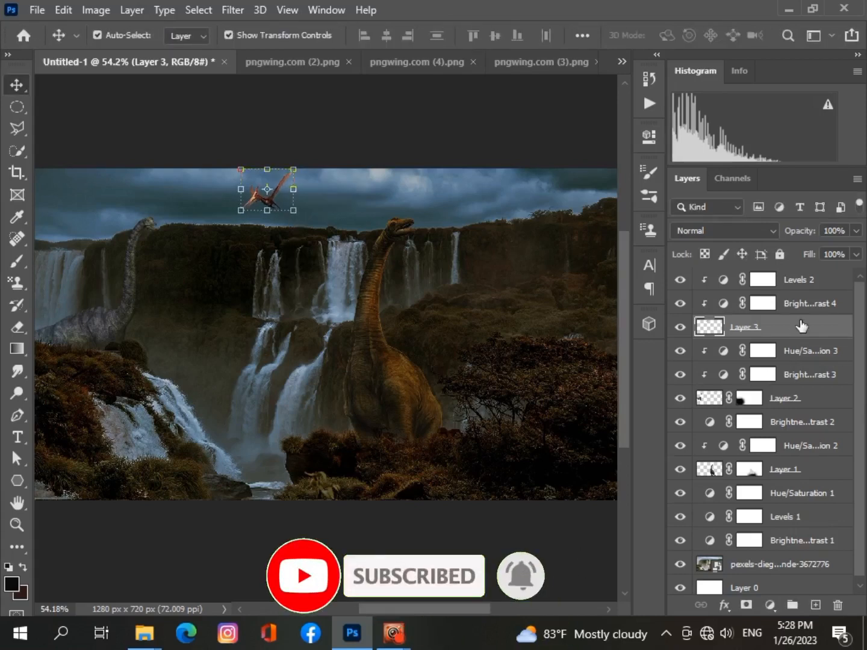
# Duplicate the pterosaur, flip the copy horizontally and place it over the dark hillside near the image's right edge.
pyautogui.hotkey('ctrl', 'j')
pyautogui.moveTo(273, 191); pyautogui.dragTo(474, 207)
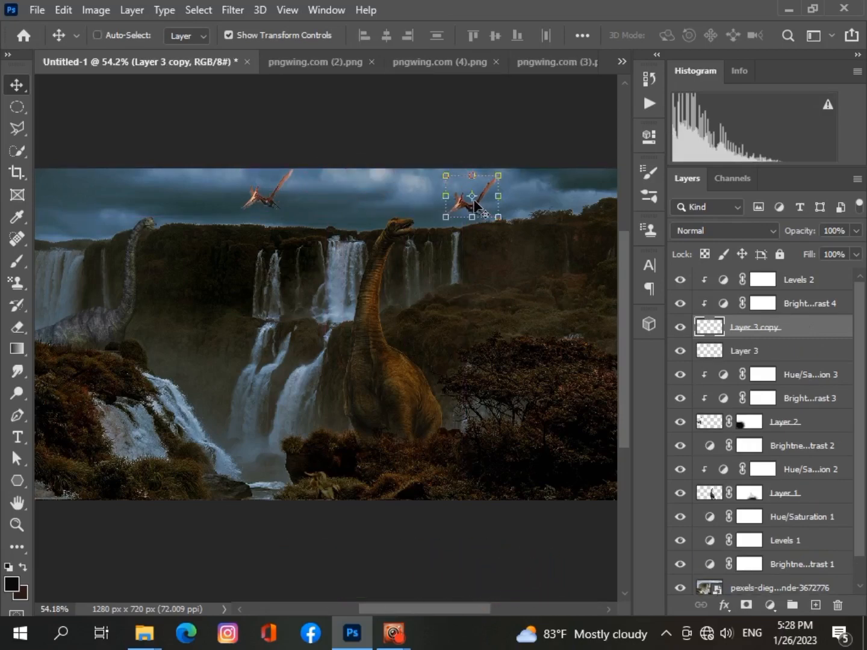
pyautogui.hotkey('ctrl', 't')
pyautogui.rightClick(474, 202)
pyautogui.click(528, 483)
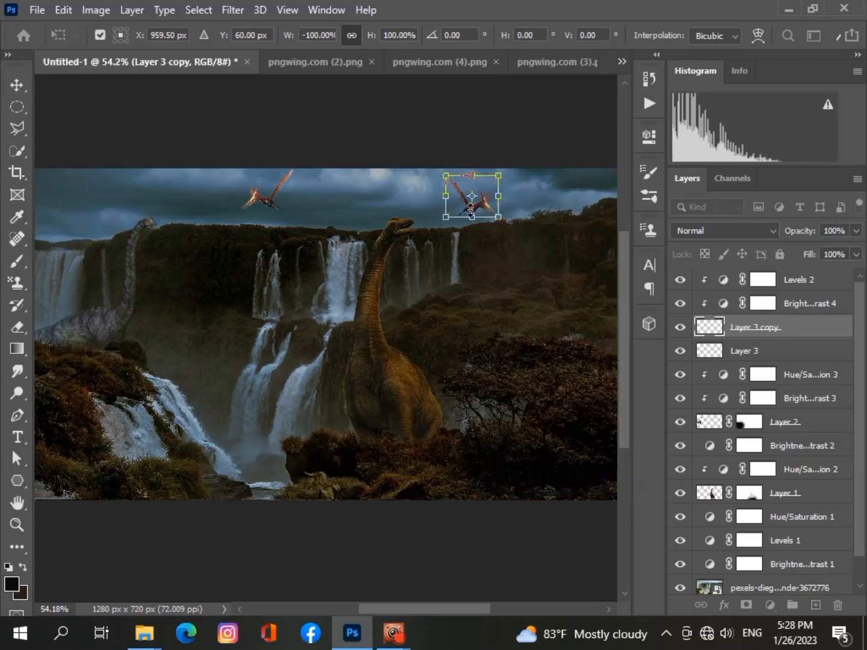
pyautogui.moveTo(470, 208); pyautogui.dragTo(569, 247)
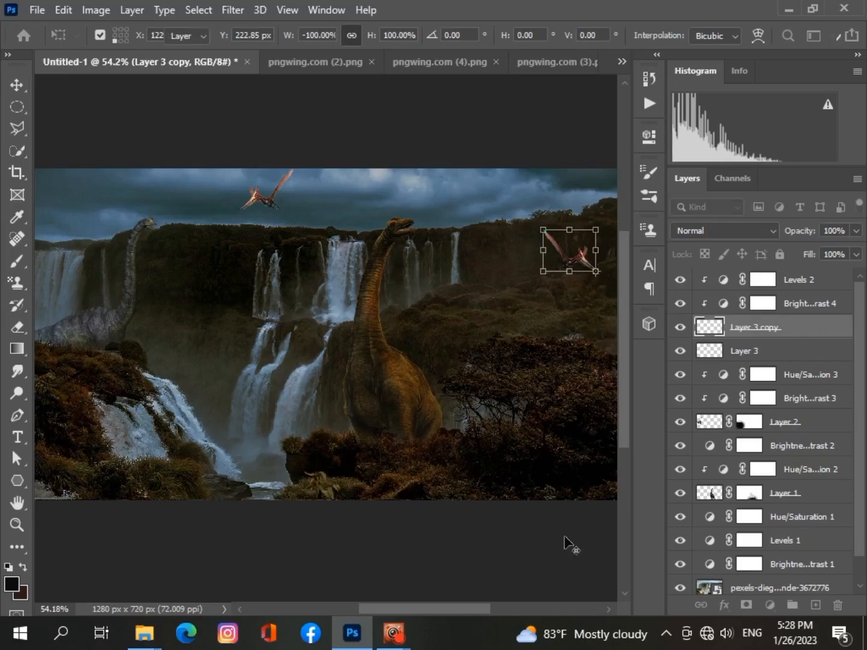
pyautogui.press('Return')
pyautogui.scroll(-2, 564, 540)
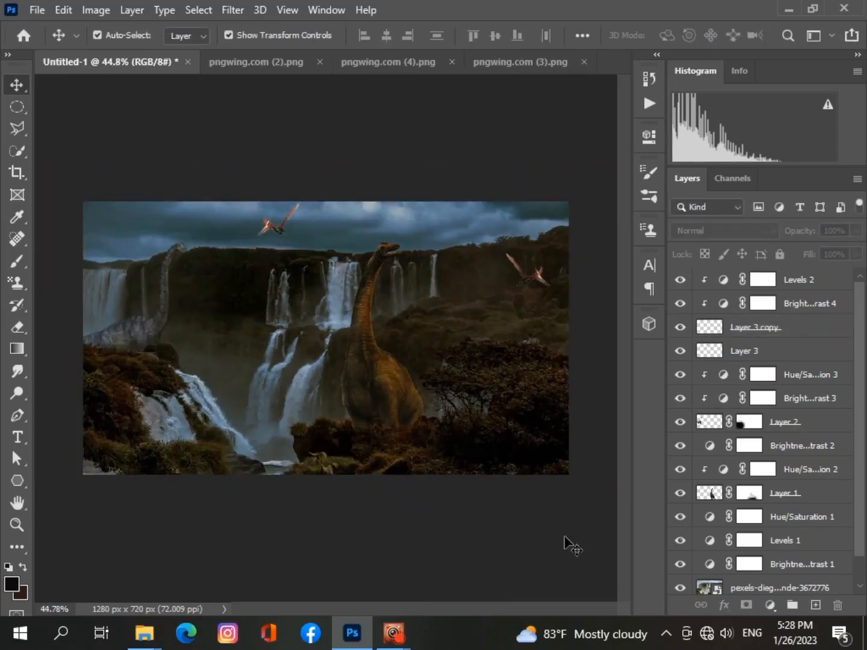
# Move the original pterosaur from the sky to just below the flipped copy, near the image's right edge.
pyautogui.click(282, 227)
pyautogui.click(269, 227)
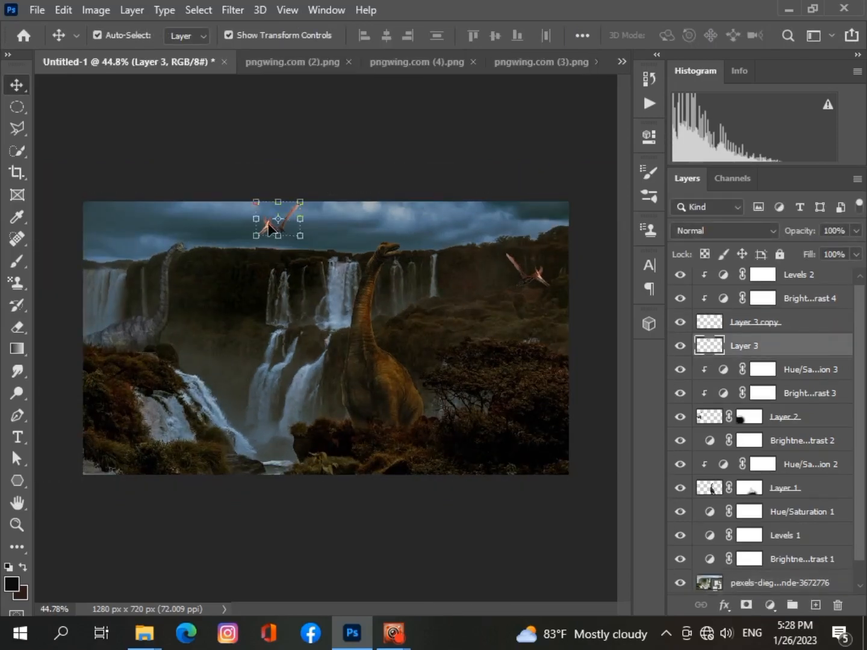
pyautogui.moveTo(282, 228); pyautogui.dragTo(548, 298)
pyautogui.click(560, 505)
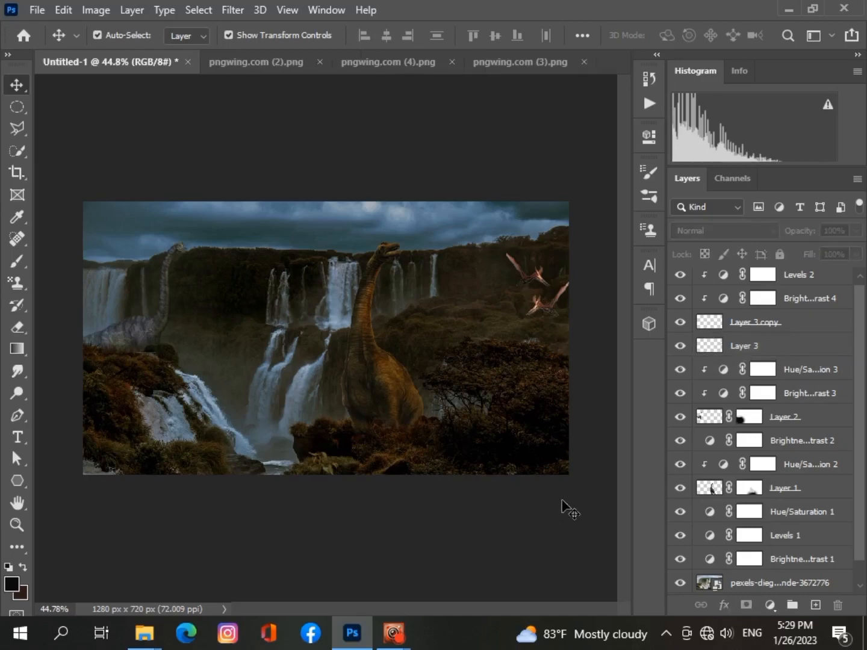
pyautogui.click(548, 307)
pyautogui.moveTo(548, 307)
pyautogui.mouseDown()
pyautogui.moveTo(539, 295)
pyautogui.moveTo(549, 305)
pyautogui.mouseUp()
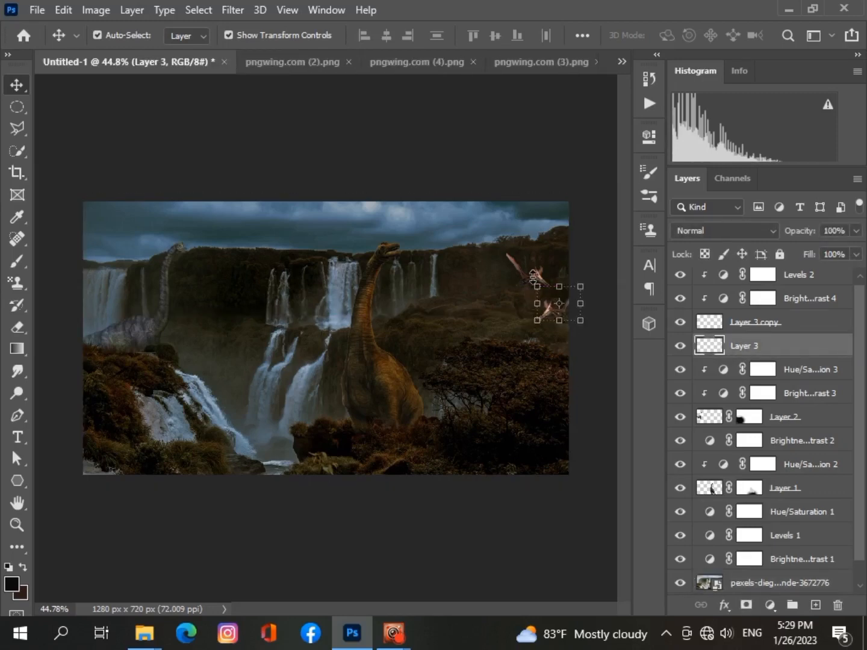
pyautogui.click(540, 493)
pyautogui.scroll(2, 535, 487)
pyautogui.scroll(-3, 535, 486)
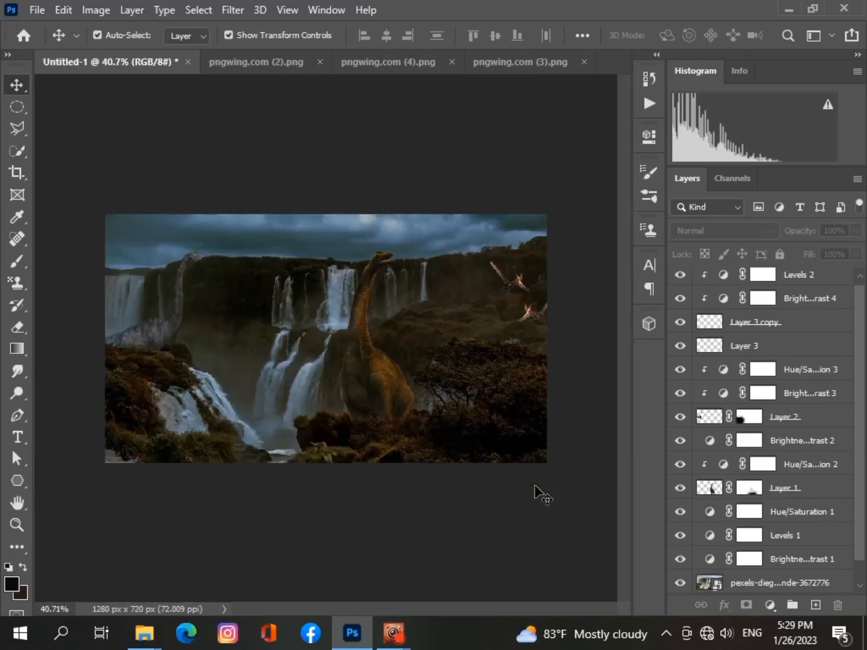
pyautogui.scroll(2, 535, 487)
pyautogui.scroll(-1, 535, 486)
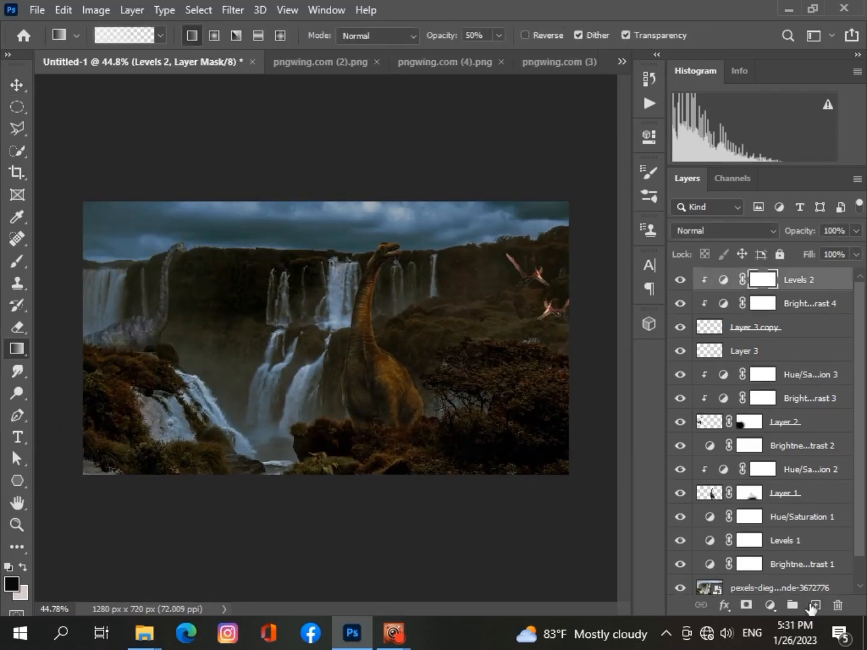
# Add a new top layer, set the foreground to orange and draw a 50% opacity linear gradient from the image's top edge to mid-height.
pyautogui.click(816, 605)
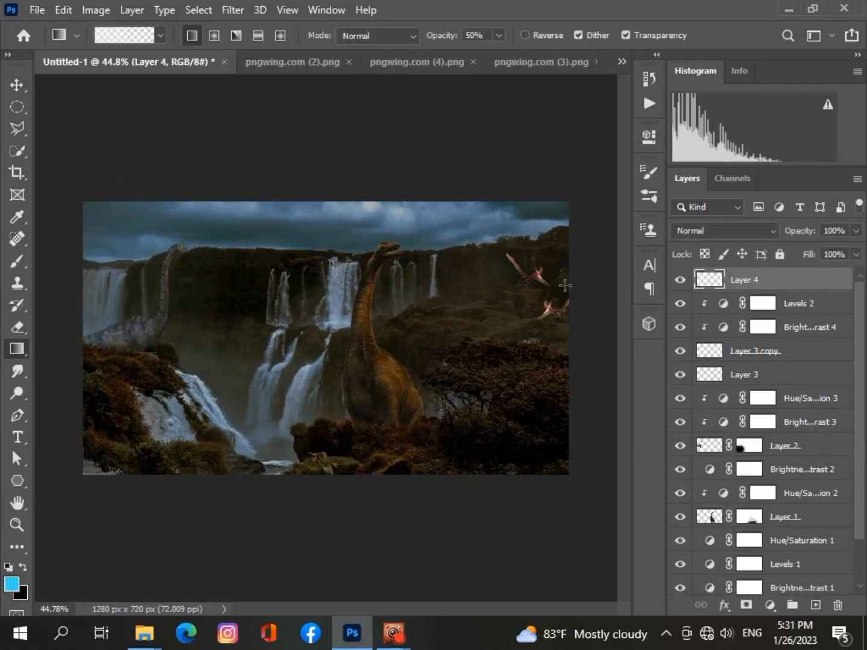
pyautogui.click(12, 582)
pyautogui.moveTo(605, 381); pyautogui.dragTo(612, 489)
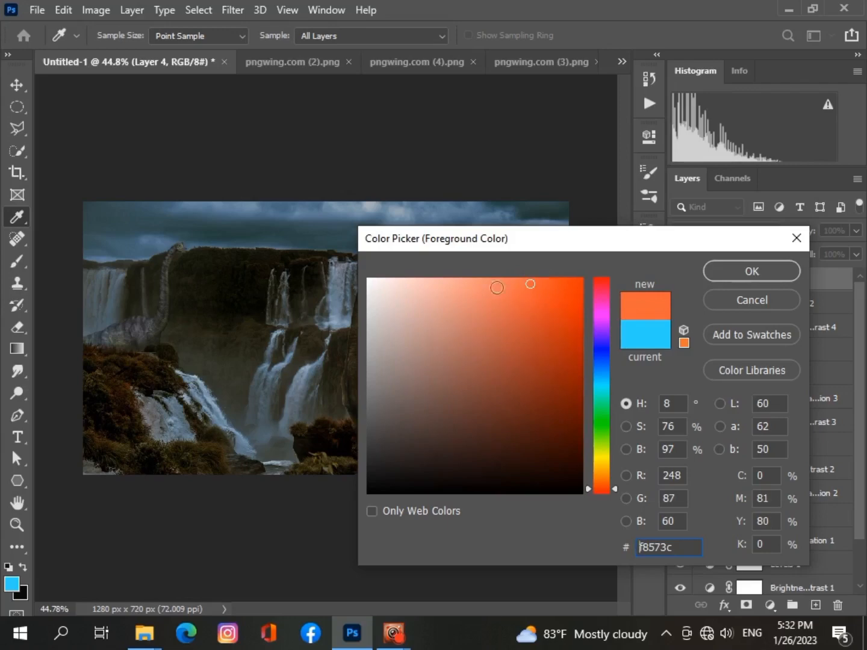
pyautogui.click(520, 282)
pyautogui.click(745, 271)
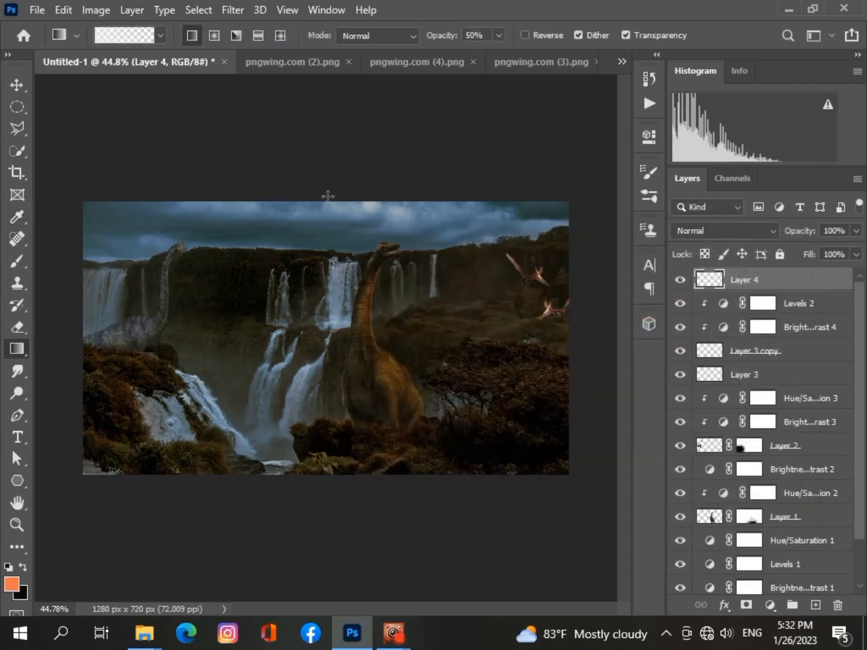
pyautogui.moveTo(309, 203); pyautogui.dragTo(310, 360)
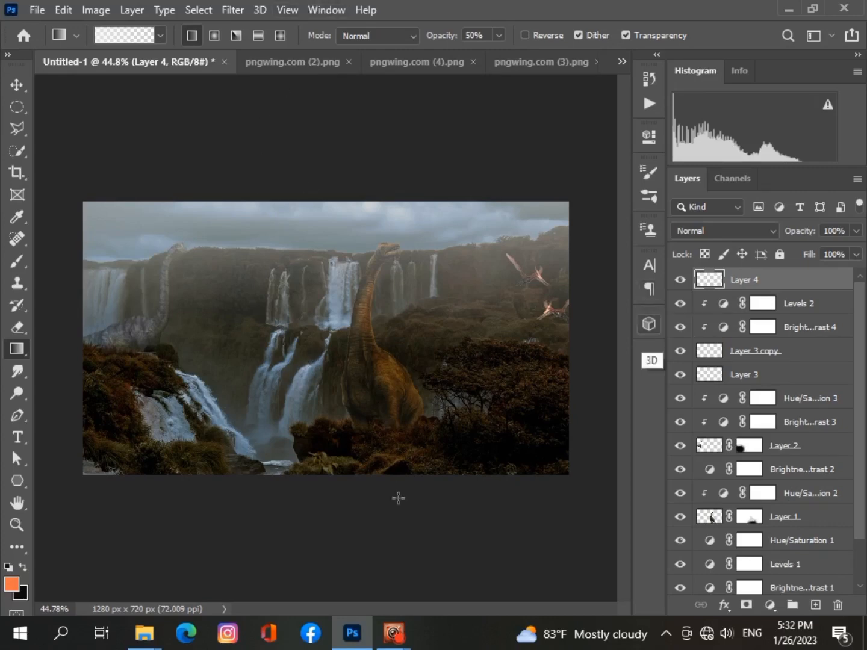
# Adjust Layer 4's orange gradient with Hue/Saturation to hue +28, saturation +51 and lightness +41.
pyautogui.hotkey('ctrl', 'u')
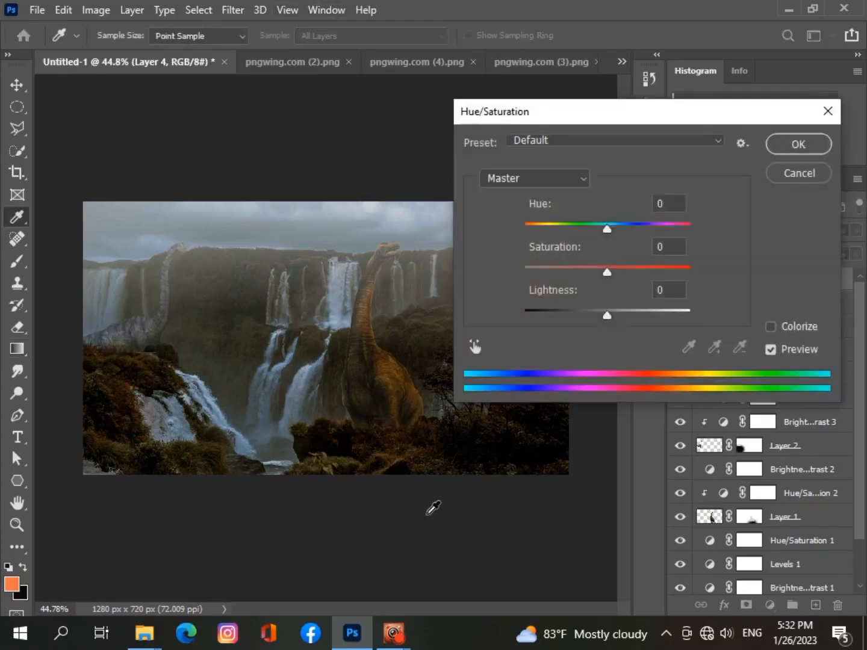
pyautogui.moveTo(608, 275)
pyautogui.mouseDown()
pyautogui.moveTo(630, 276)
pyautogui.moveTo(624, 271)
pyautogui.mouseUp()
pyautogui.moveTo(655, 128); pyautogui.dragTo(689, 162)
pyautogui.moveTo(630, 370)
pyautogui.mouseDown()
pyautogui.moveTo(690, 364)
pyautogui.moveTo(591, 374)
pyautogui.moveTo(613, 365)
pyautogui.mouseUp()
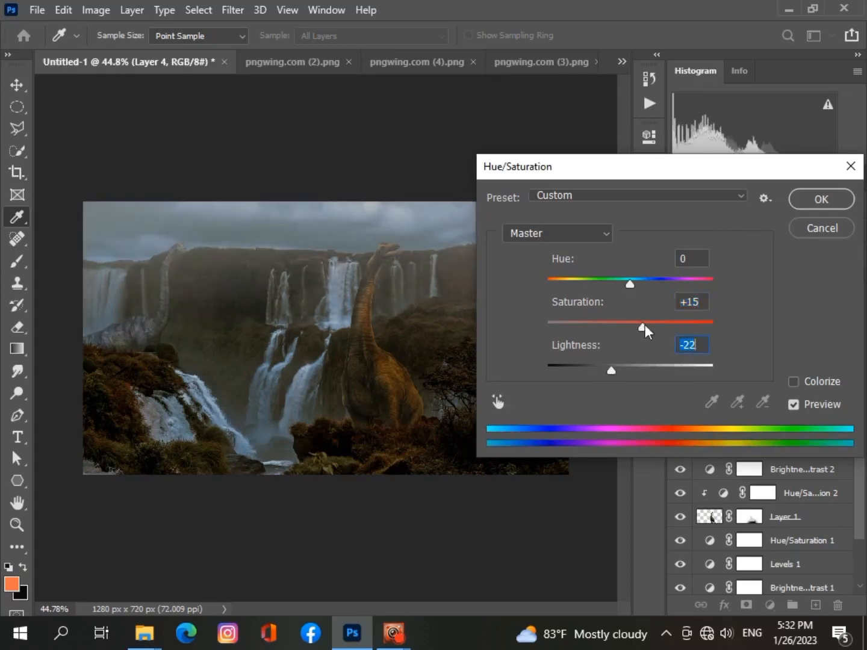
pyautogui.moveTo(709, 320); pyautogui.dragTo(682, 323)
pyautogui.moveTo(631, 283)
pyautogui.mouseDown()
pyautogui.moveTo(692, 281)
pyautogui.moveTo(581, 285)
pyautogui.moveTo(624, 283)
pyautogui.mouseUp()
pyautogui.moveTo(612, 372); pyautogui.dragTo(664, 370)
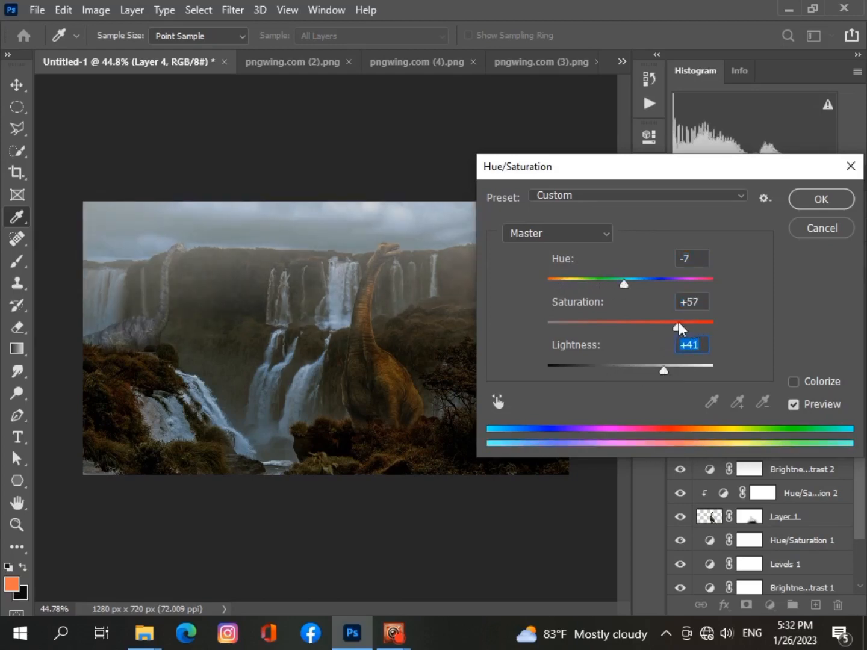
pyautogui.moveTo(629, 281); pyautogui.dragTo(658, 279)
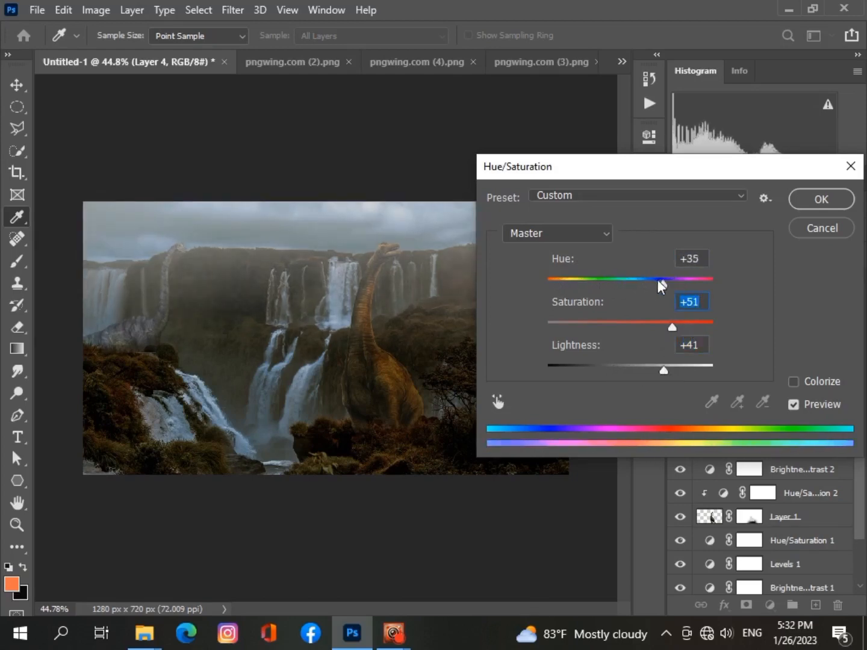
pyautogui.click(602, 233)
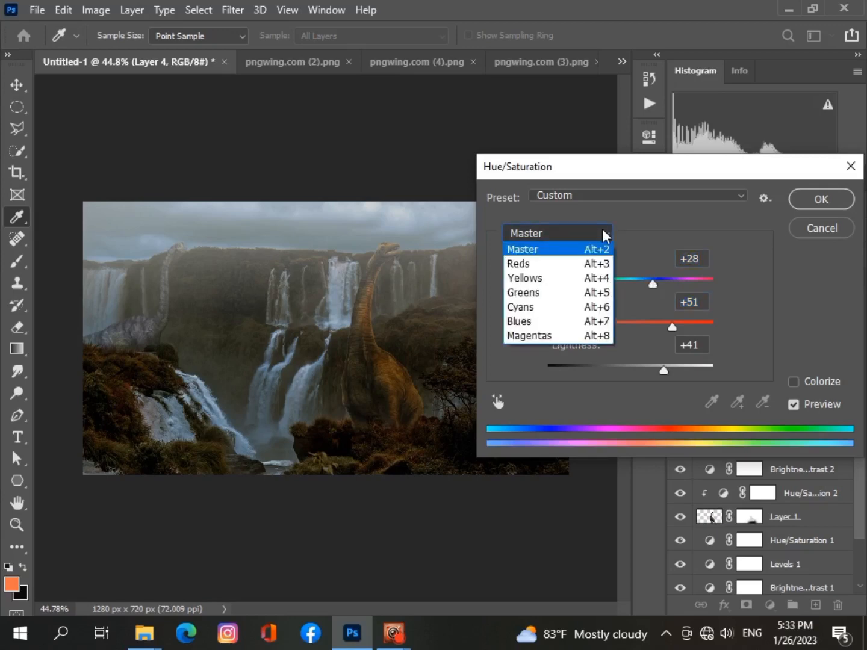
pyautogui.click(603, 230)
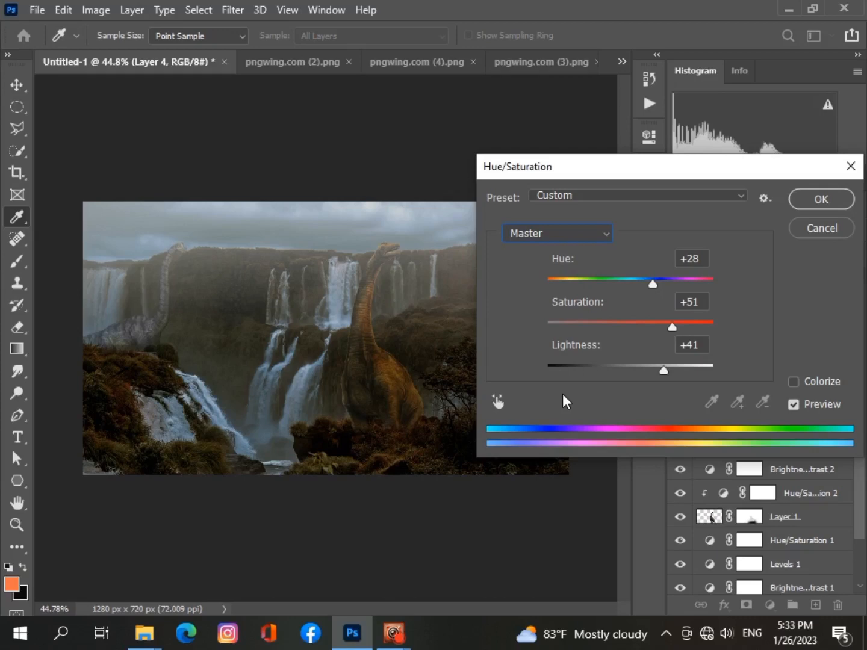
pyautogui.click(800, 197)
# Set Layer 4's blend mode to Overlay and deselect the layer.
pyautogui.click(775, 230)
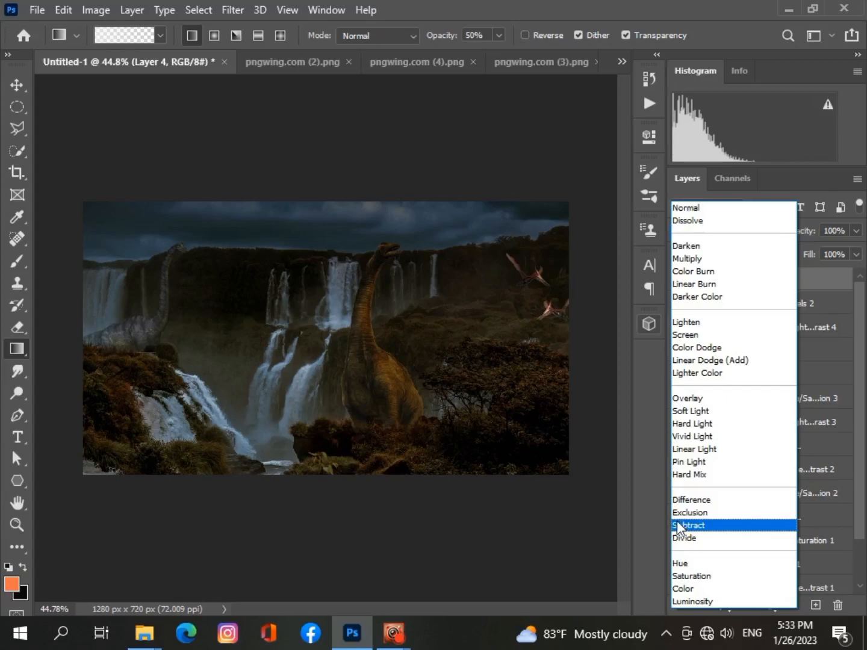
pyautogui.click(683, 402)
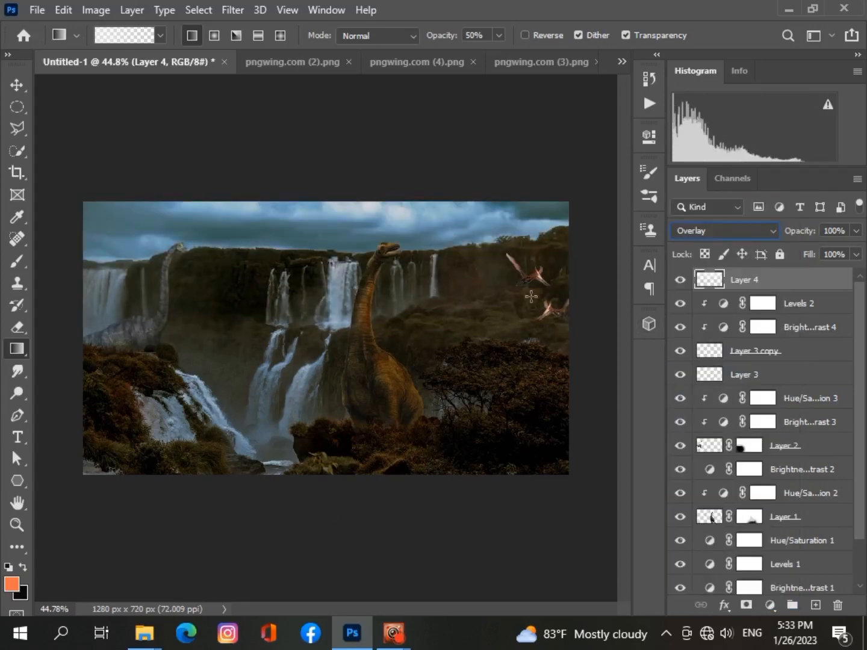
pyautogui.press('v')
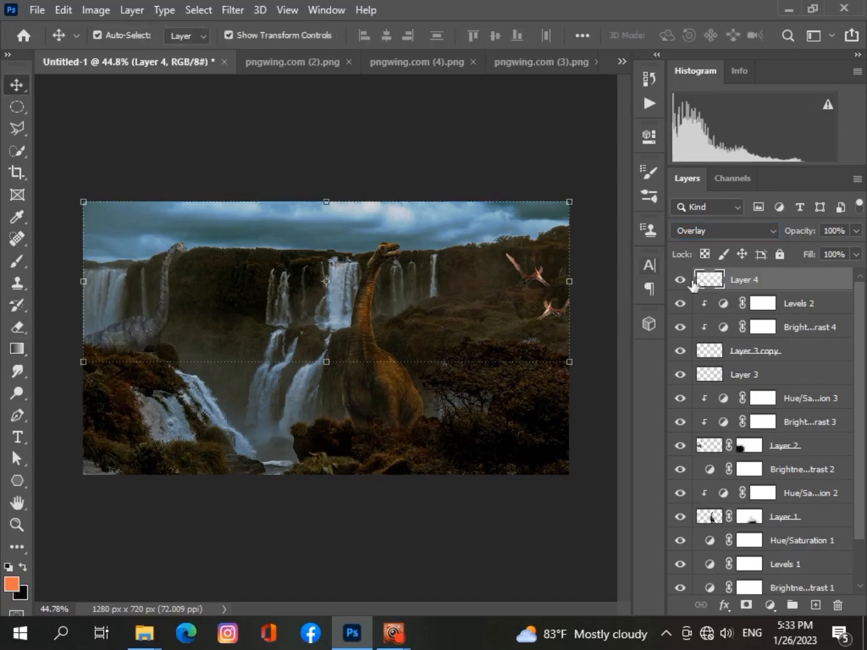
pyautogui.click(159, 527)
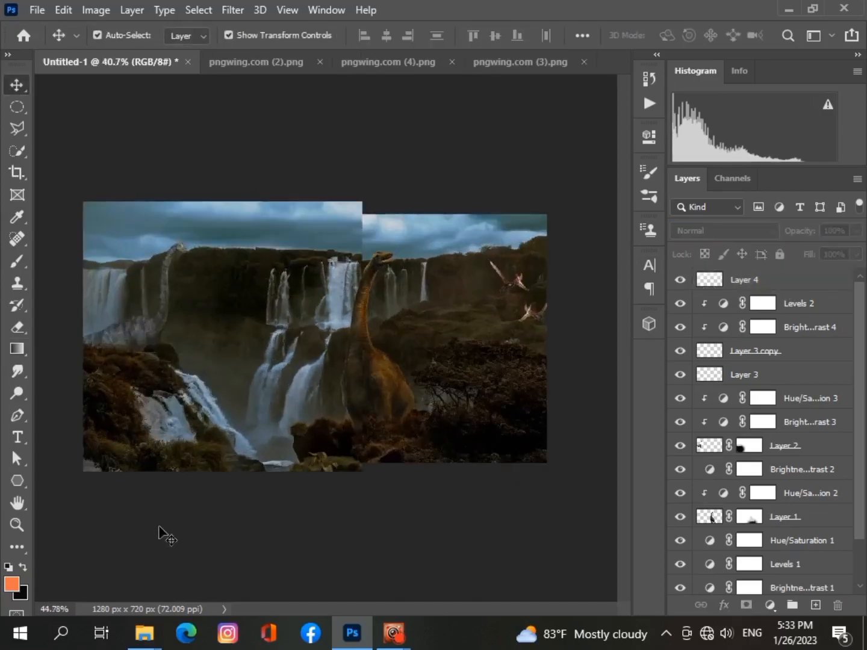
pyautogui.scroll(4, 160, 528)
pyautogui.scroll(-5, 159, 529)
pyautogui.scroll(1, 159, 528)
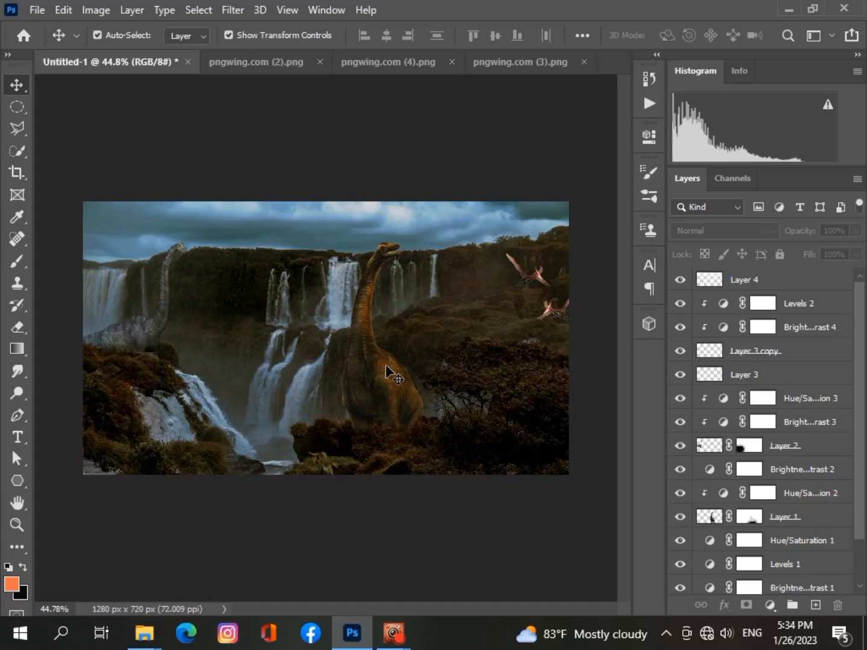
# Look through New folder (4) to New folder (7) inside the desktop's photo shop folder for a suitable sky image.
pyautogui.click(36, 13)
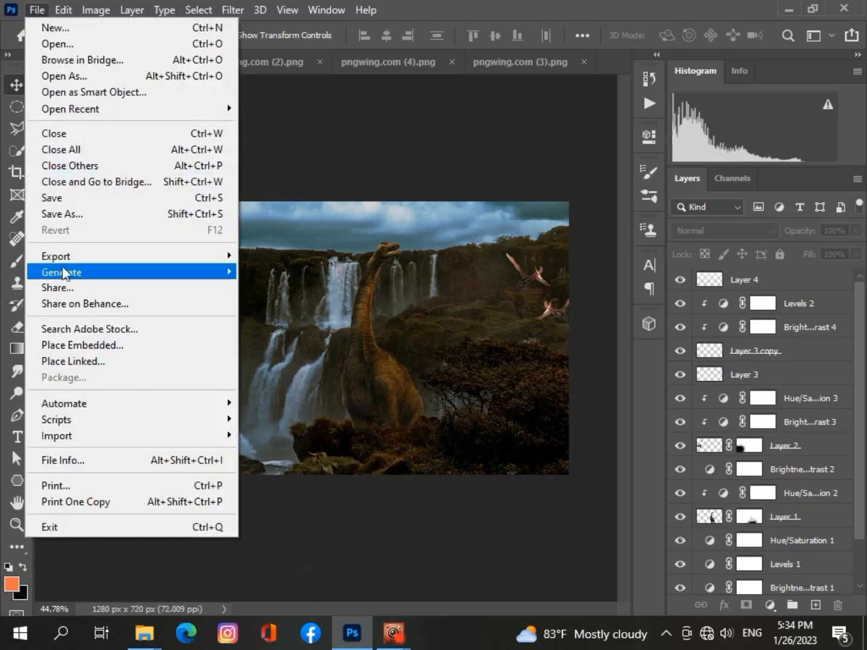
pyautogui.click(57, 44)
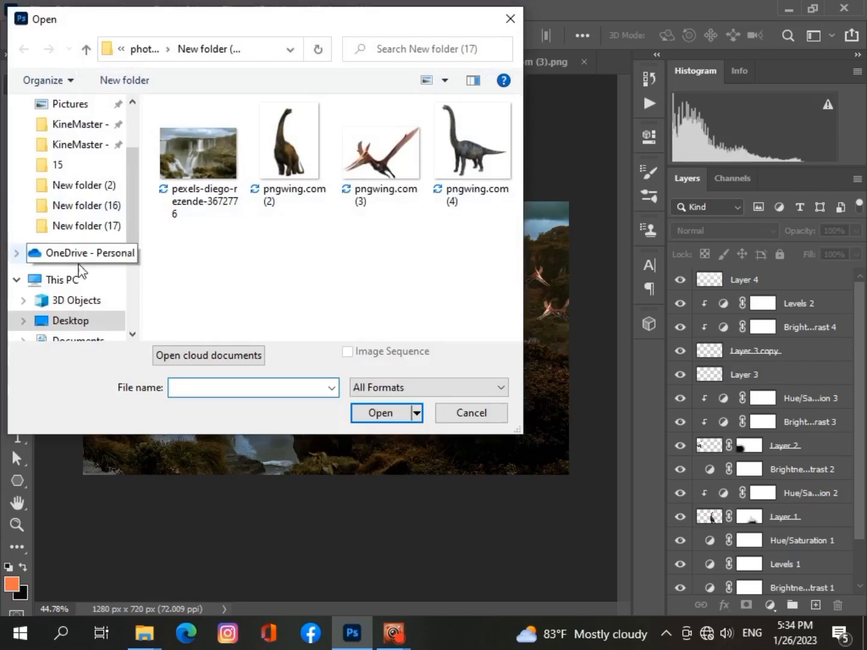
pyautogui.click(66, 324)
pyautogui.doubleClick(216, 317)
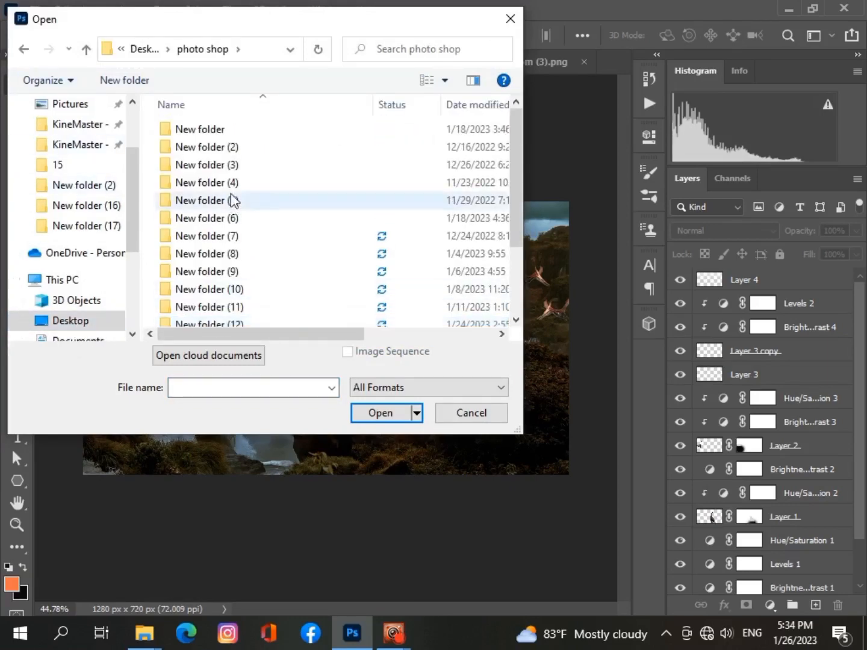
pyautogui.doubleClick(231, 184)
pyautogui.click(24, 49)
pyautogui.doubleClick(186, 205)
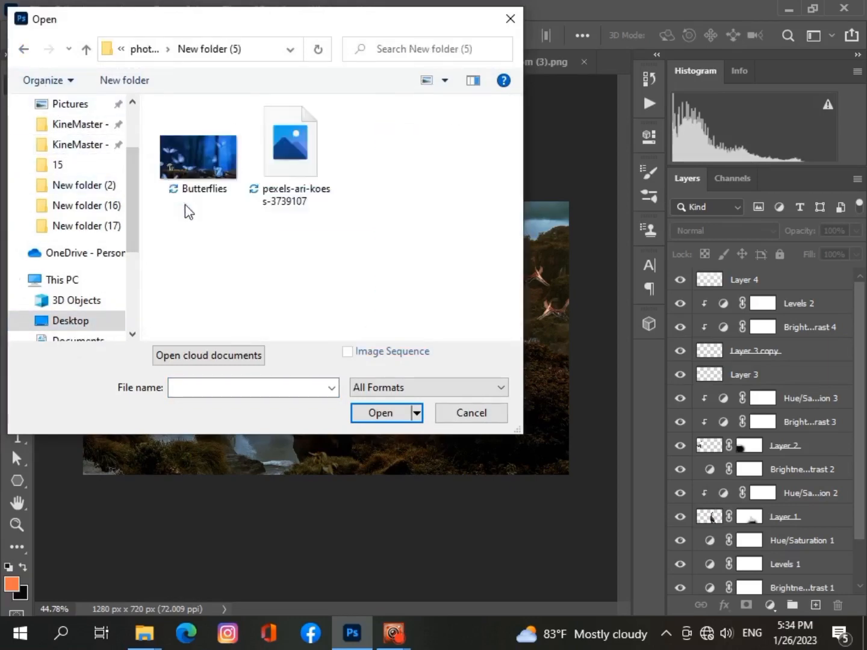
pyautogui.click(24, 49)
pyautogui.doubleClick(179, 219)
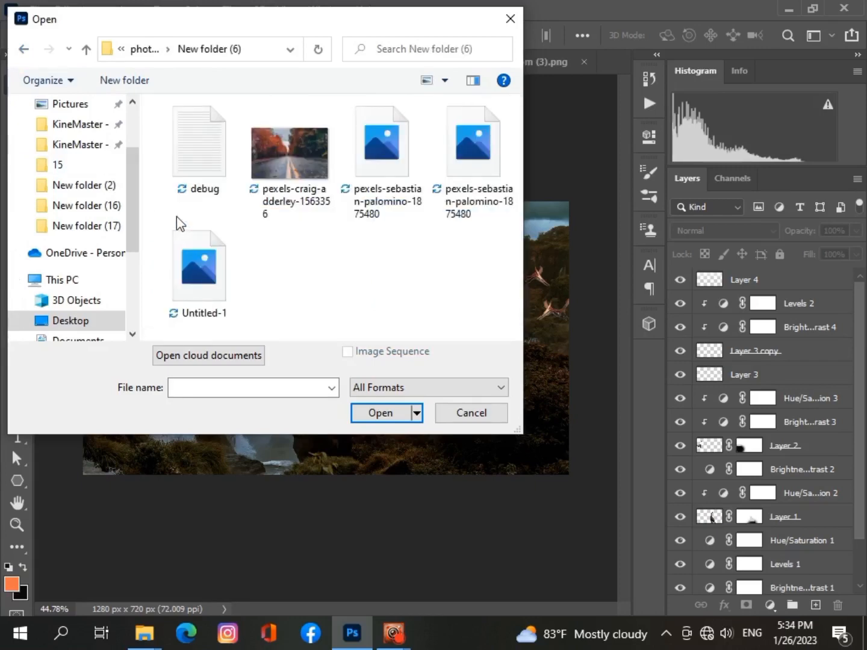
pyautogui.click(24, 51)
pyautogui.doubleClick(170, 236)
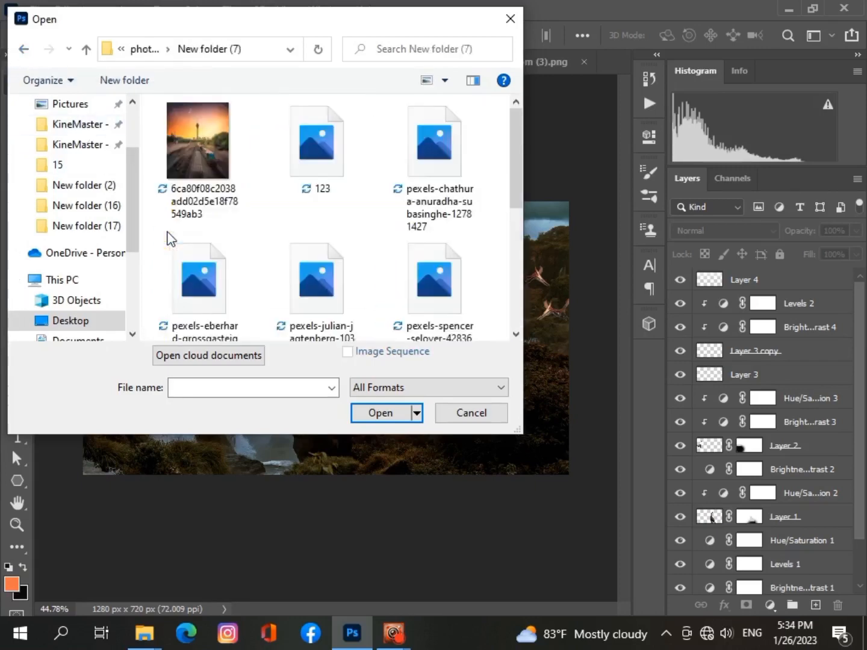
# Open the cloud photo chris-bair-2yc6UHehz2o-unsplash (1) from New folder (8).
pyautogui.click(24, 48)
pyautogui.doubleClick(184, 253)
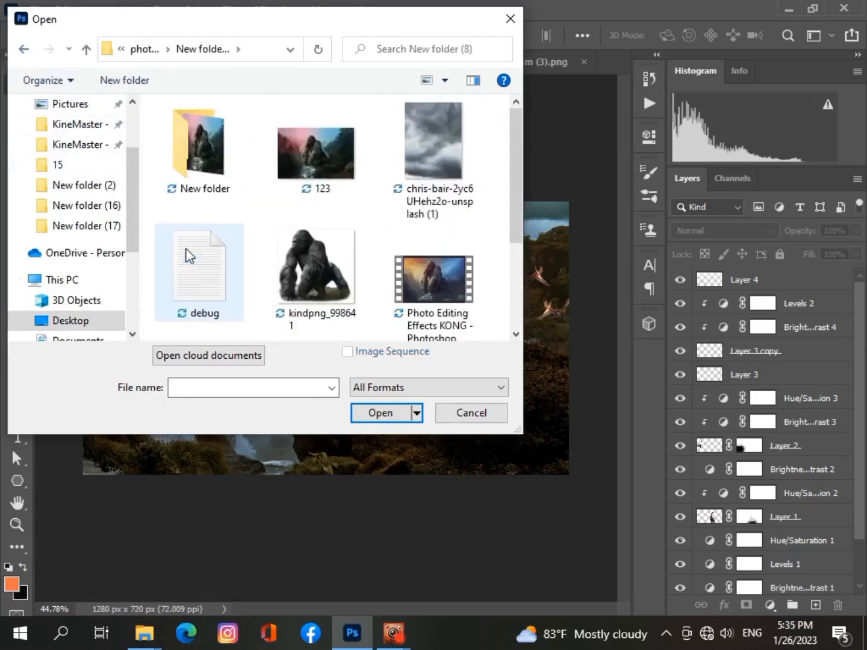
pyautogui.click(424, 214)
pyautogui.click(385, 412)
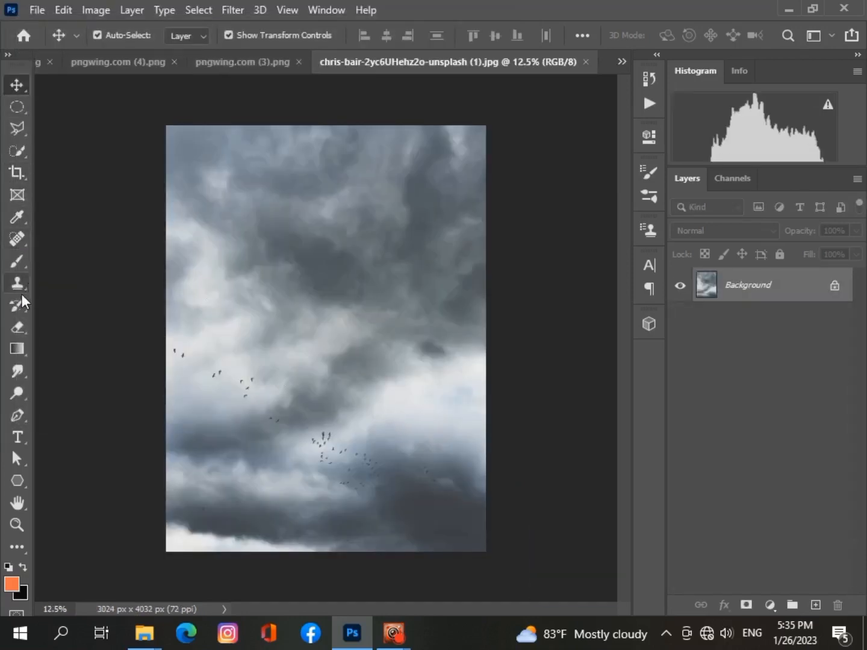
# Select the upper half of the cloud photo with a rectangular marquee and copy it.
pyautogui.click(114, 107)
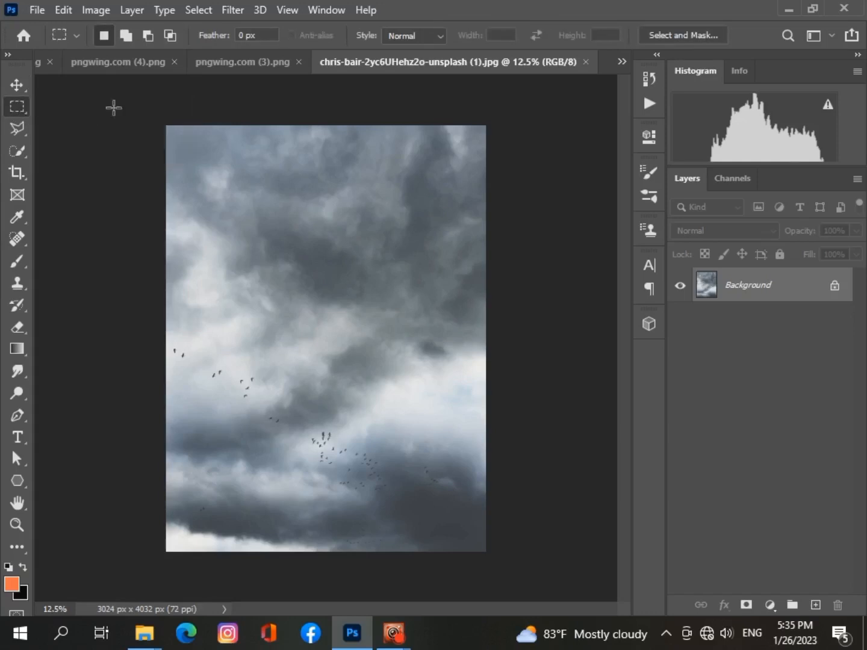
pyautogui.moveTo(165, 122); pyautogui.dragTo(486, 338)
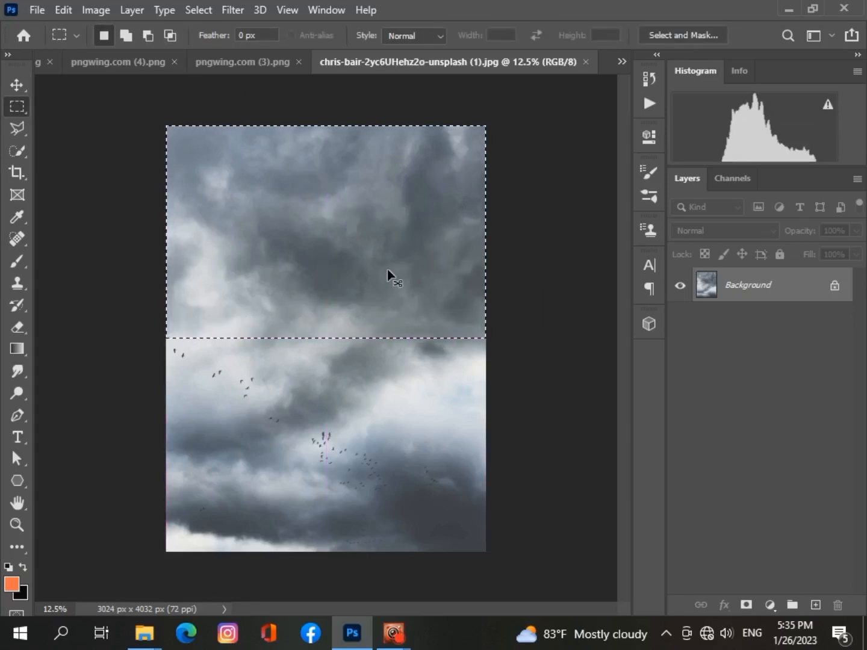
pyautogui.click(622, 62)
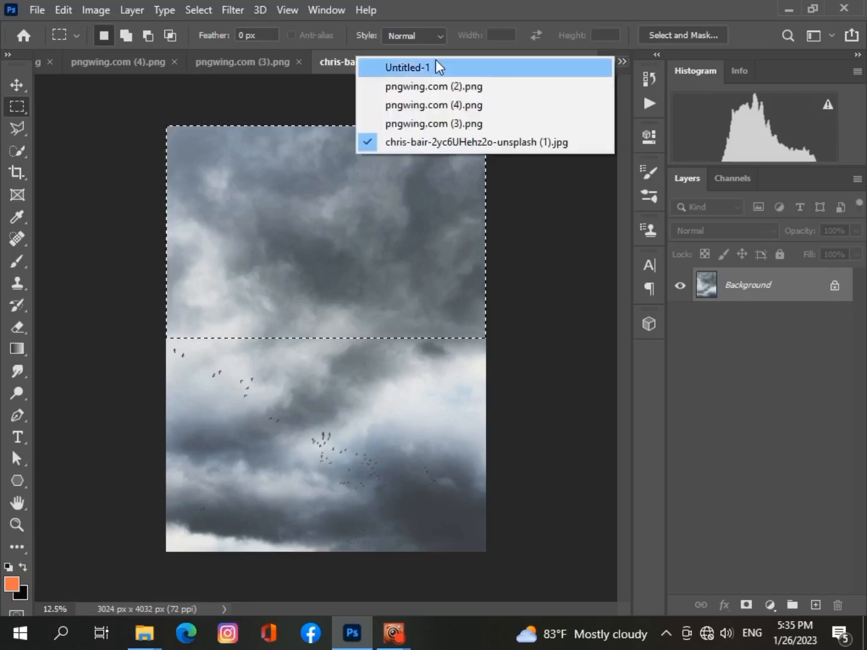
pyautogui.click(437, 67)
pyautogui.hotkey('ctrl', 'v')
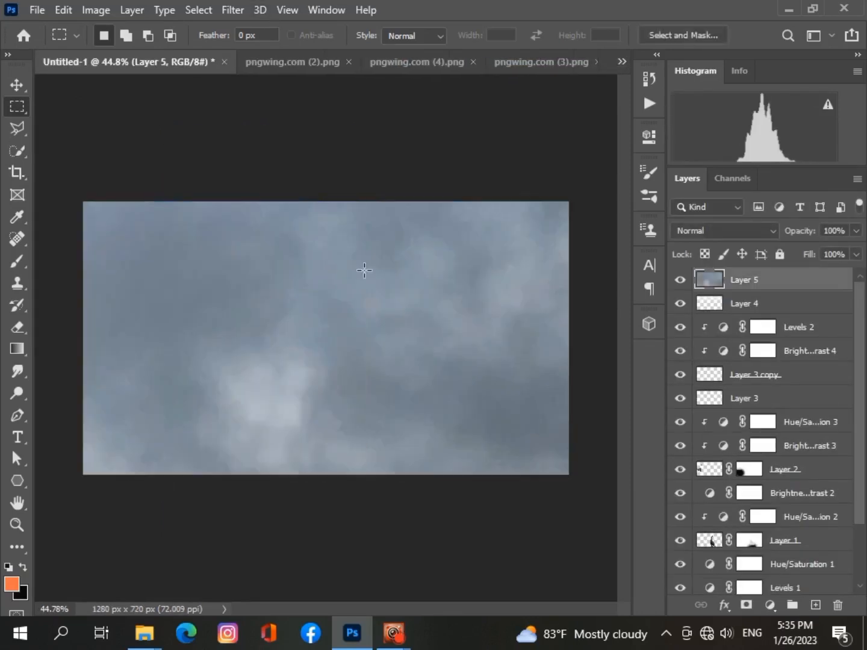
pyautogui.click(9, 83)
pyautogui.moveTo(81, 199); pyautogui.dragTo(288, 272)
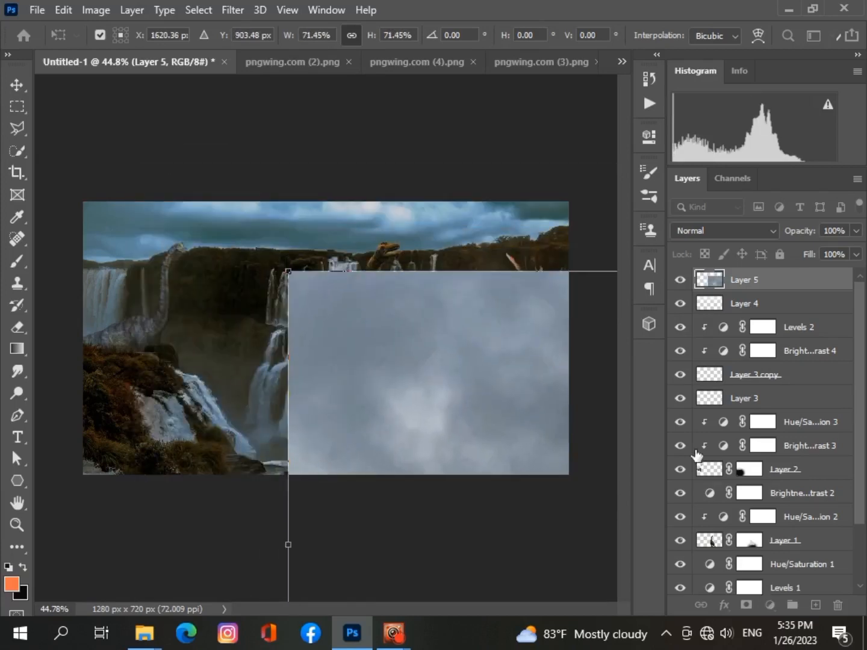
pyautogui.press('Return')
pyautogui.click(746, 604)
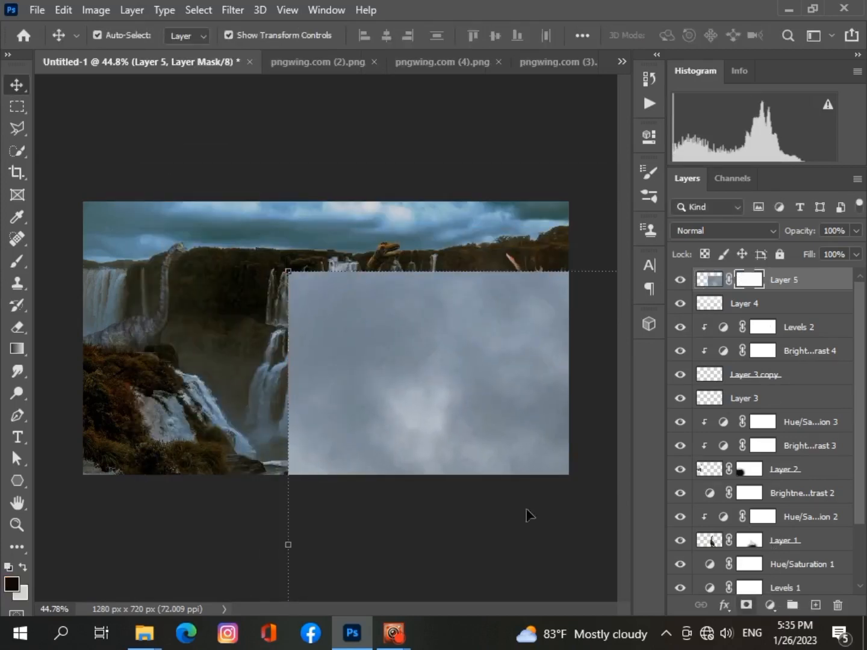
pyautogui.moveTo(373, 364); pyautogui.dragTo(221, 344)
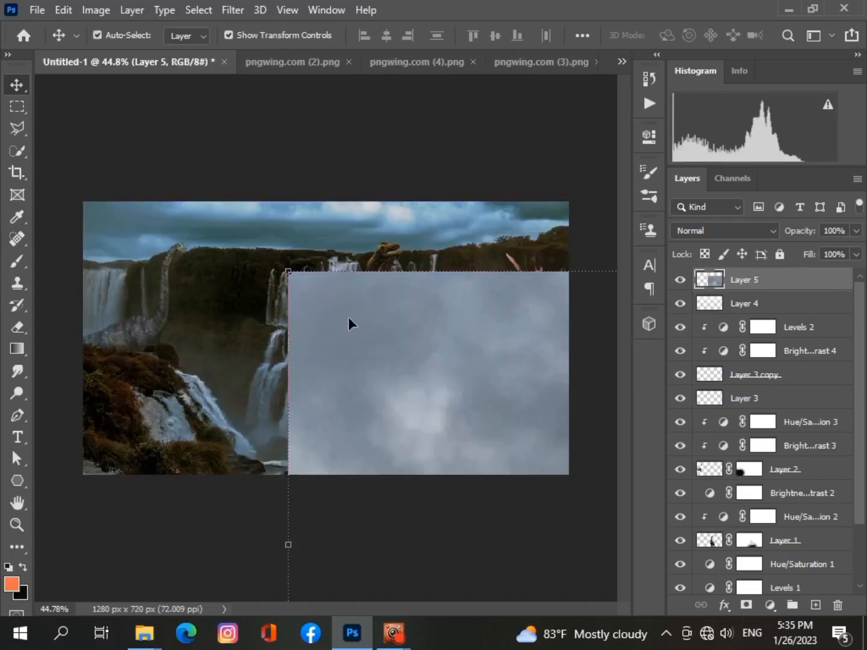
pyautogui.press('Delete')
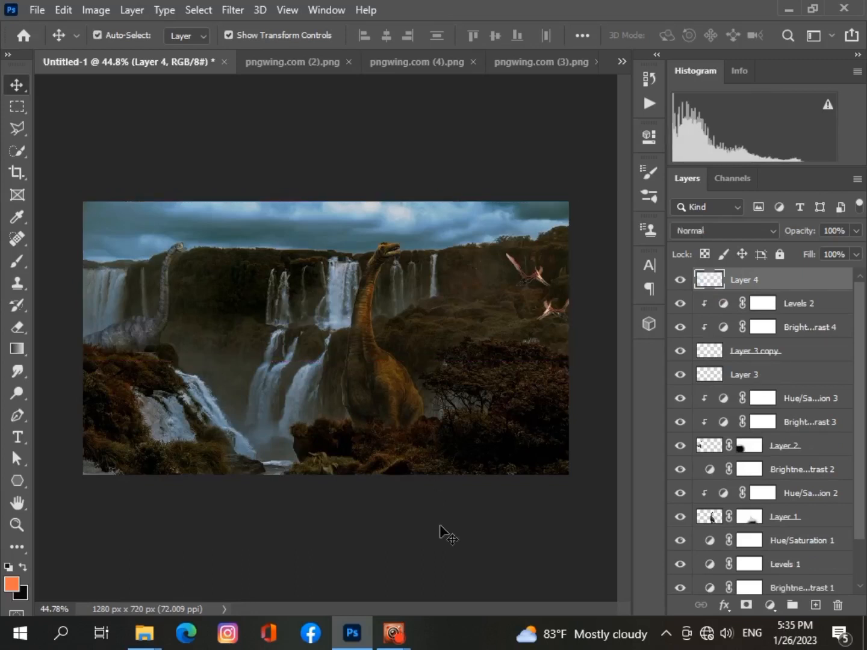
# Select Layer 4 in the waterfall composite and add a layer mask to it.
pyautogui.click(445, 533)
pyautogui.click(795, 286)
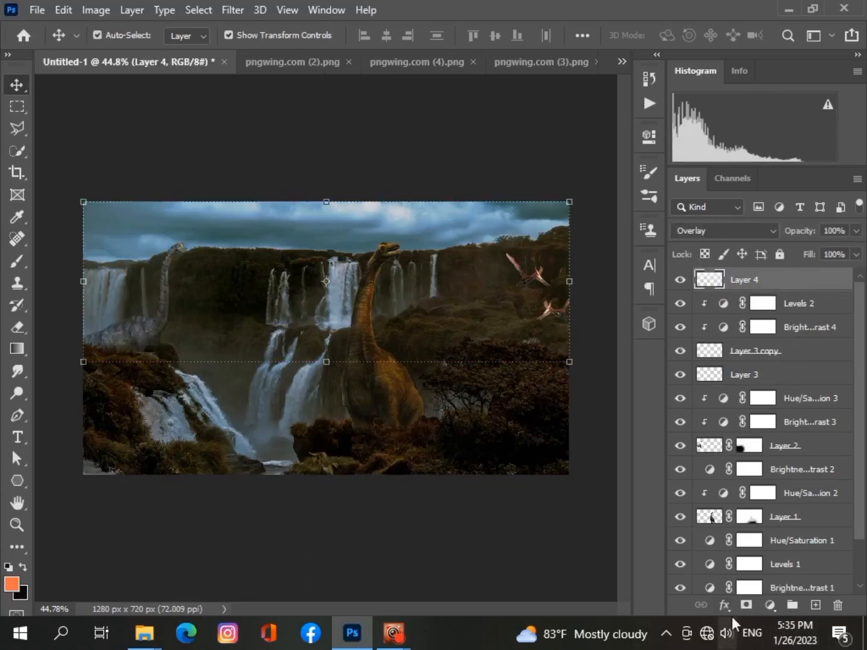
pyautogui.click(745, 605)
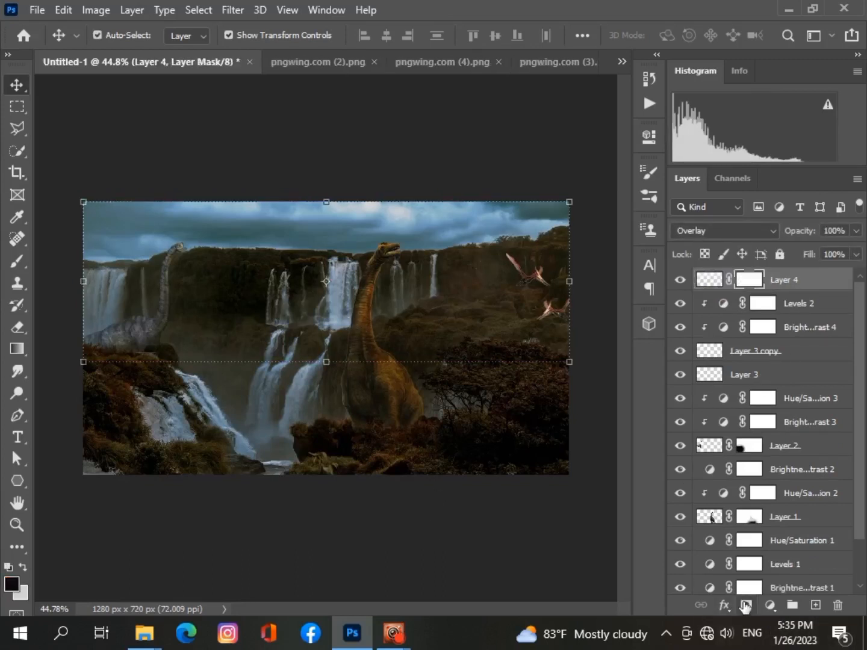
# Return to the cloud photo with its upper half selected, and paste that area into Untitled-1 as a new top layer.
pyautogui.click(619, 62)
pyautogui.click(486, 84)
pyautogui.click(625, 63)
pyautogui.click(522, 105)
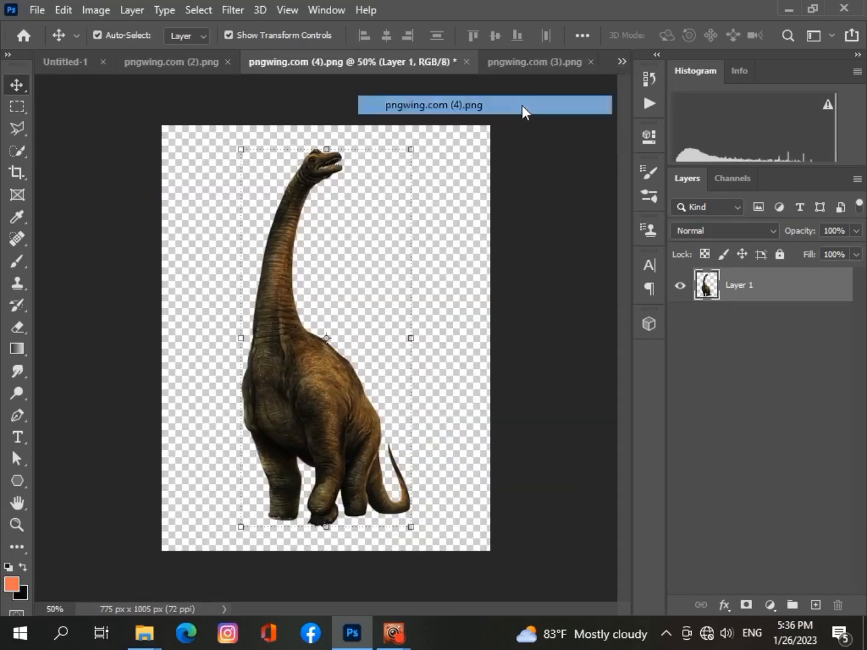
pyautogui.click(620, 63)
pyautogui.click(541, 142)
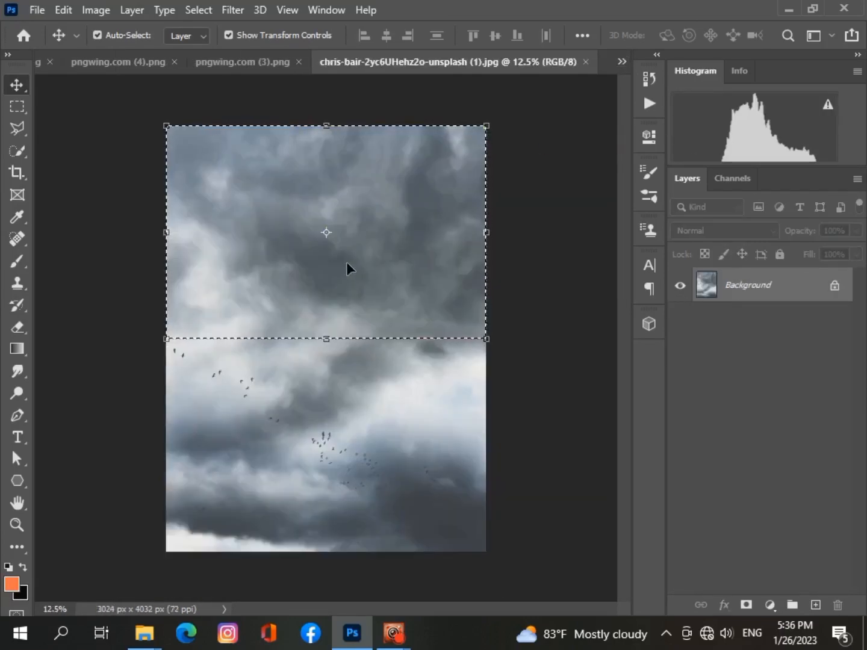
pyautogui.click(621, 61)
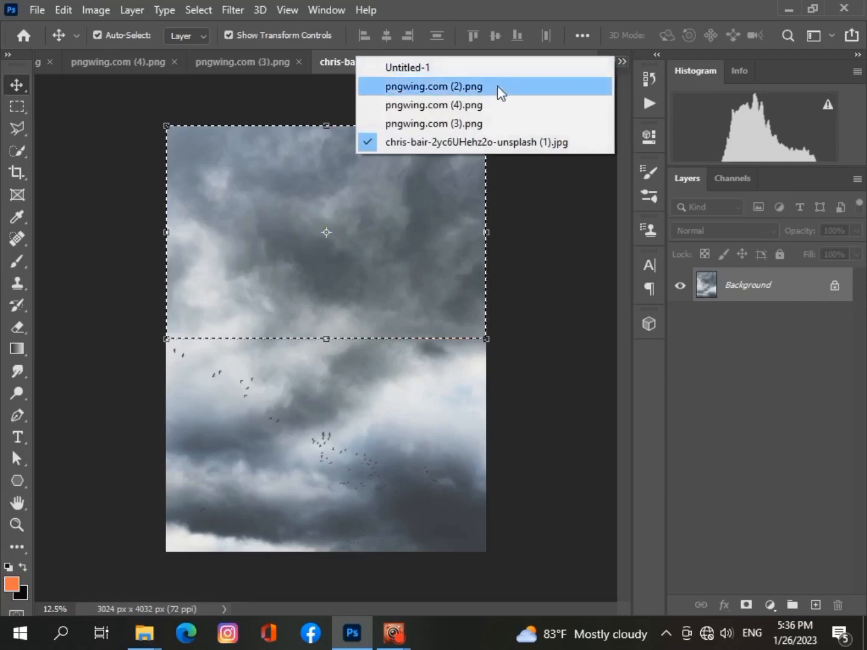
pyautogui.click(485, 68)
pyautogui.hotkey('ctrl', 'v')
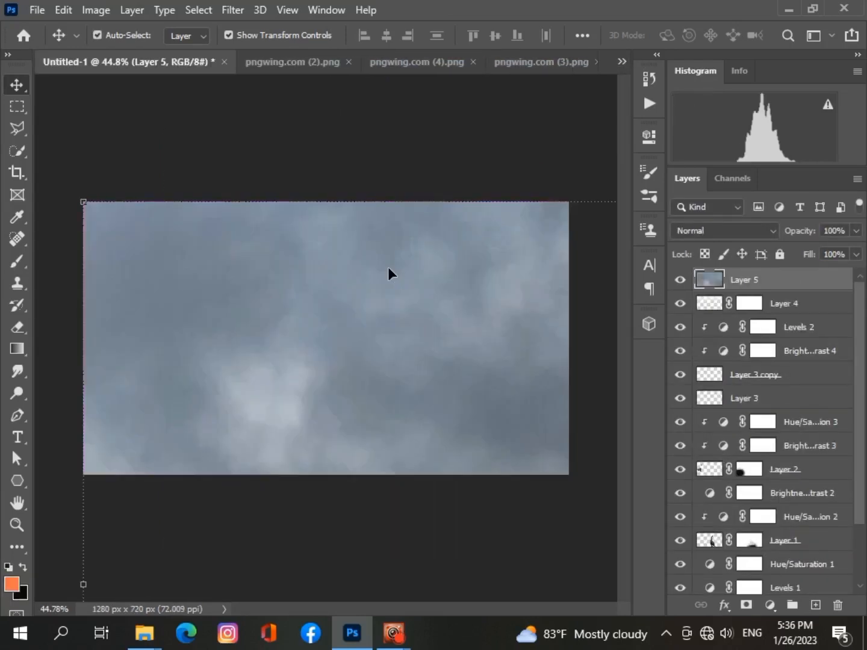
# Scale the pasted cloud layer down to about 44.6%, centre it over the canvas, and compress its height to cover only the upper part.
pyautogui.moveTo(84, 202); pyautogui.dragTo(282, 293)
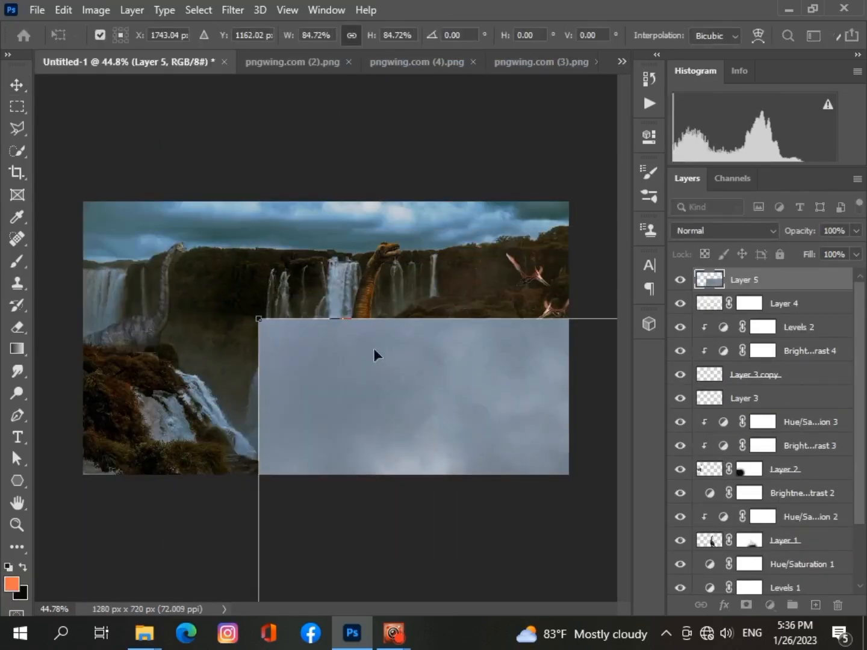
pyautogui.moveTo(378, 351); pyautogui.dragTo(225, 204)
pyautogui.moveTo(103, 169); pyautogui.dragTo(292, 296)
pyautogui.moveTo(433, 400); pyautogui.dragTo(211, 240)
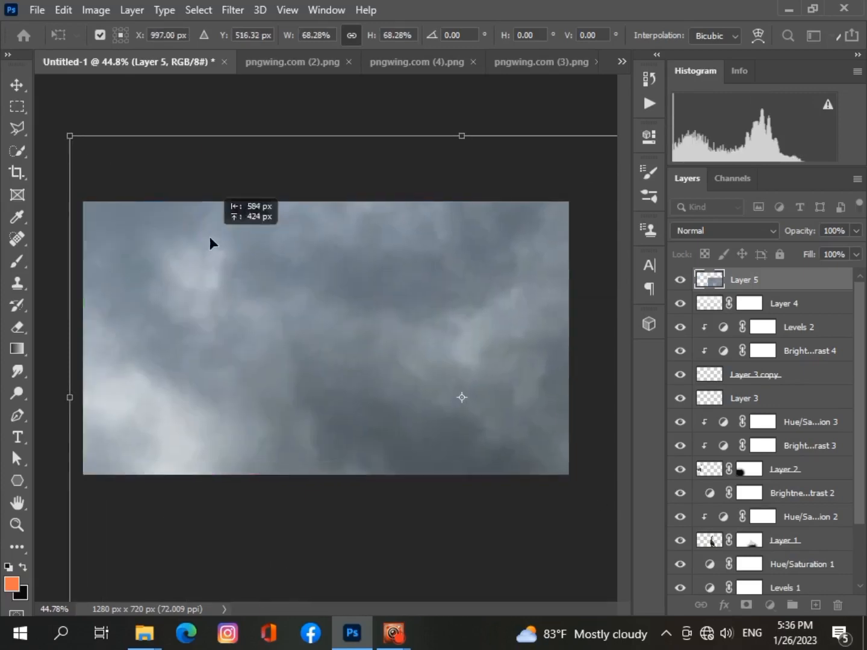
pyautogui.moveTo(72, 136); pyautogui.dragTo(341, 318)
pyautogui.moveTo(425, 393); pyautogui.dragTo(194, 247)
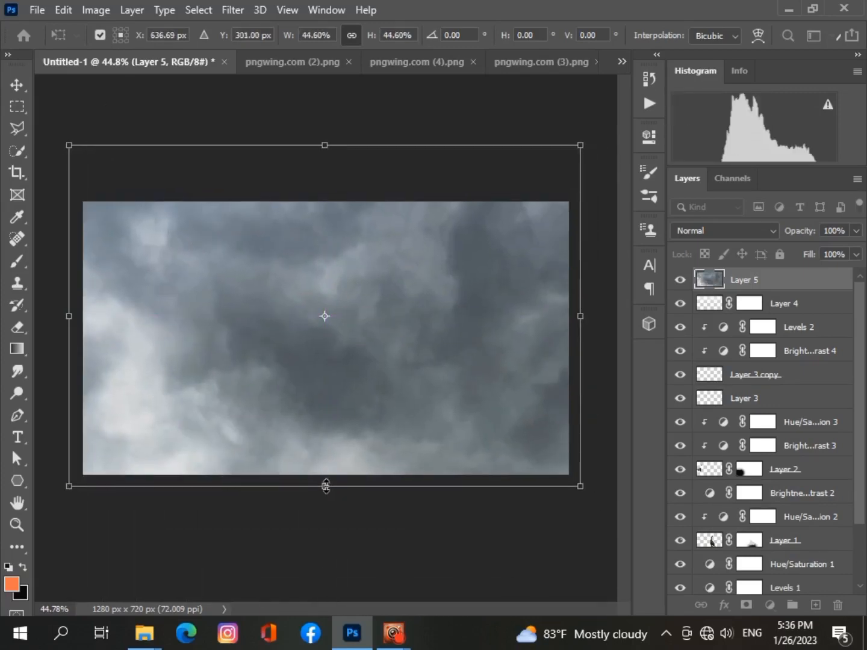
pyautogui.moveTo(325, 485); pyautogui.dragTo(348, 320)
pyautogui.click(838, 288)
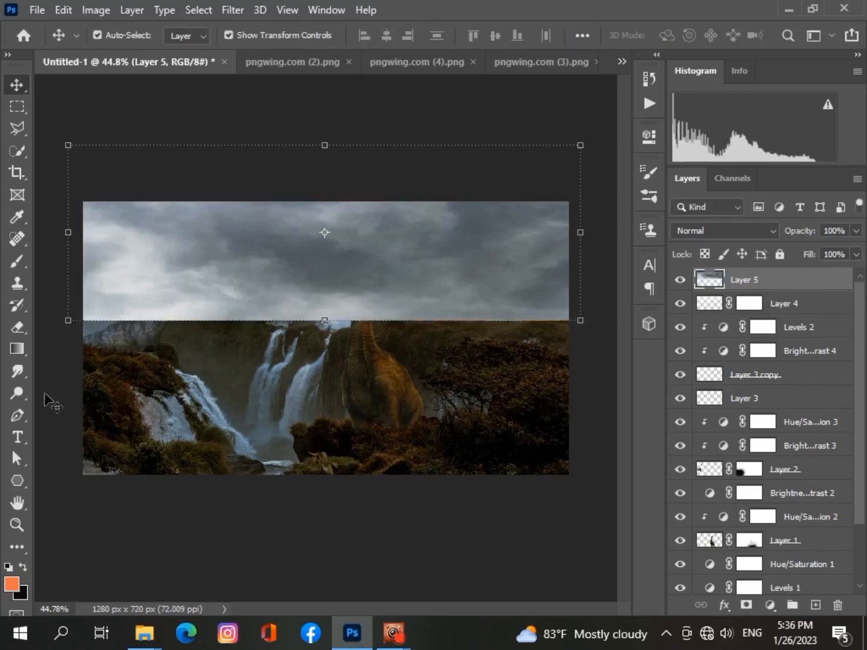
# Add a layer mask to the cloud layer and draw several downward linear gradients on it with gradient opacity raised to 100%.
pyautogui.click(745, 605)
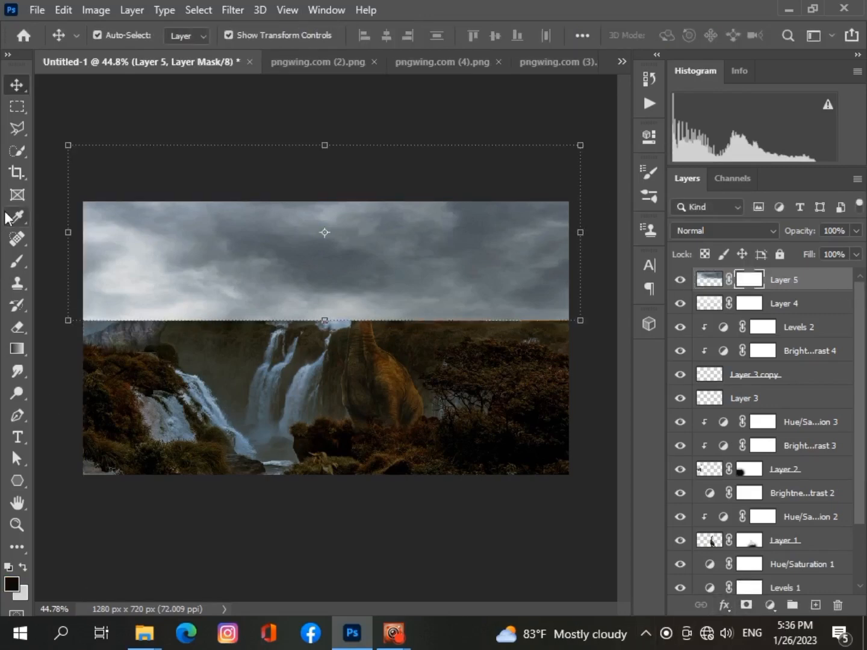
pyautogui.click(17, 349)
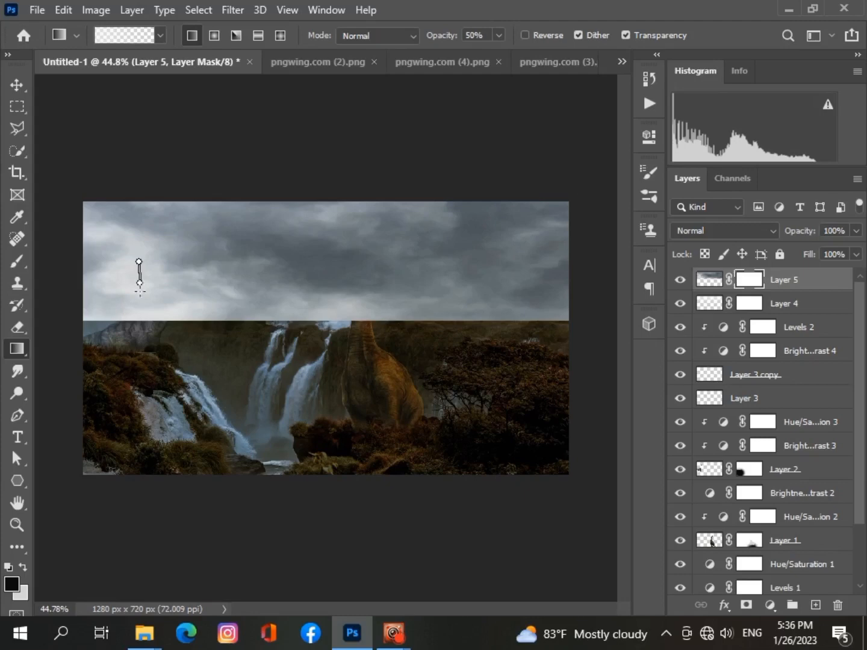
pyautogui.moveTo(140, 290); pyautogui.dragTo(139, 381)
pyautogui.click(499, 35)
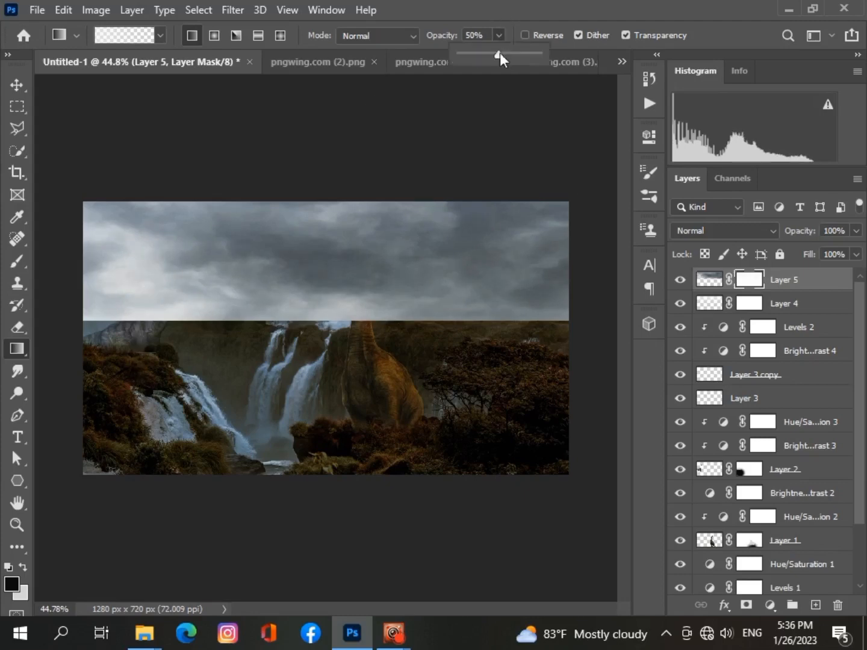
pyautogui.moveTo(123, 280); pyautogui.dragTo(125, 361)
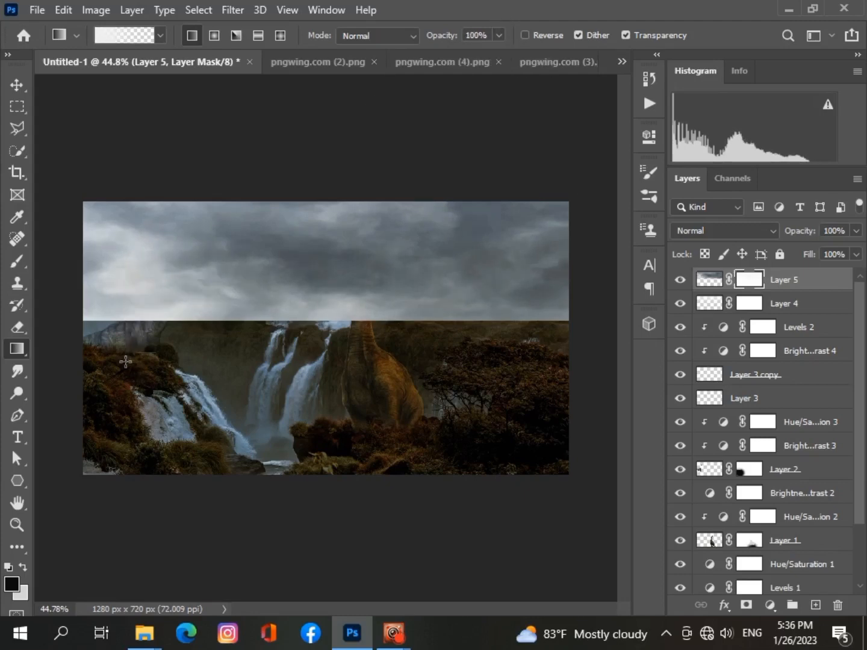
pyautogui.moveTo(313, 223); pyautogui.dragTo(314, 359)
pyautogui.moveTo(118, 253); pyautogui.dragTo(119, 459)
pyautogui.moveTo(113, 286); pyautogui.dragTo(100, 542)
pyautogui.moveTo(92, 203); pyautogui.dragTo(98, 449)
# Try to paint the clouds off the cliffs and waterfalls on the mask with a soft black brush of 432 px.
pyautogui.click(18, 262)
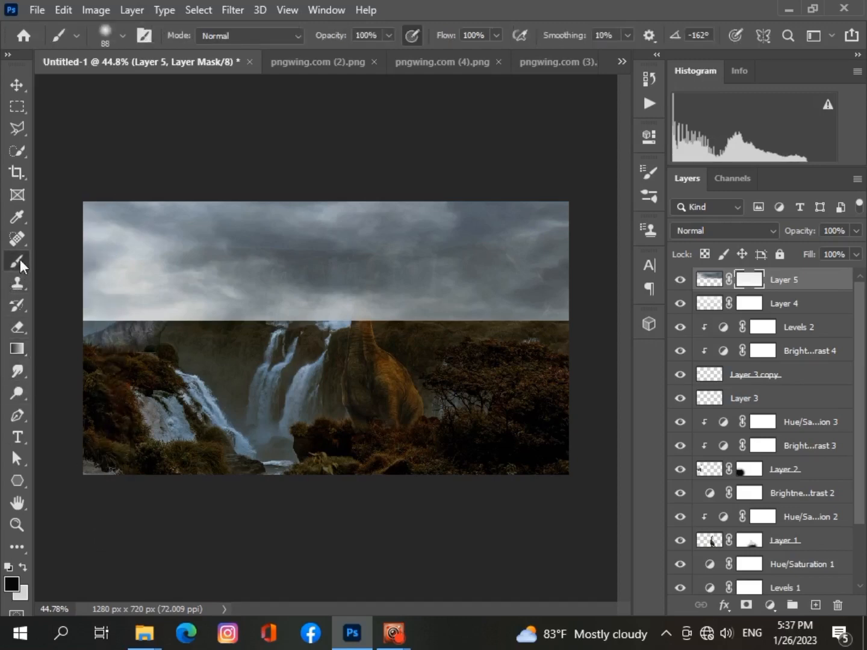
pyautogui.moveTo(111, 317); pyautogui.dragTo(98, 321)
pyautogui.hotkey('ctrl', 'z')
pyautogui.click(123, 35)
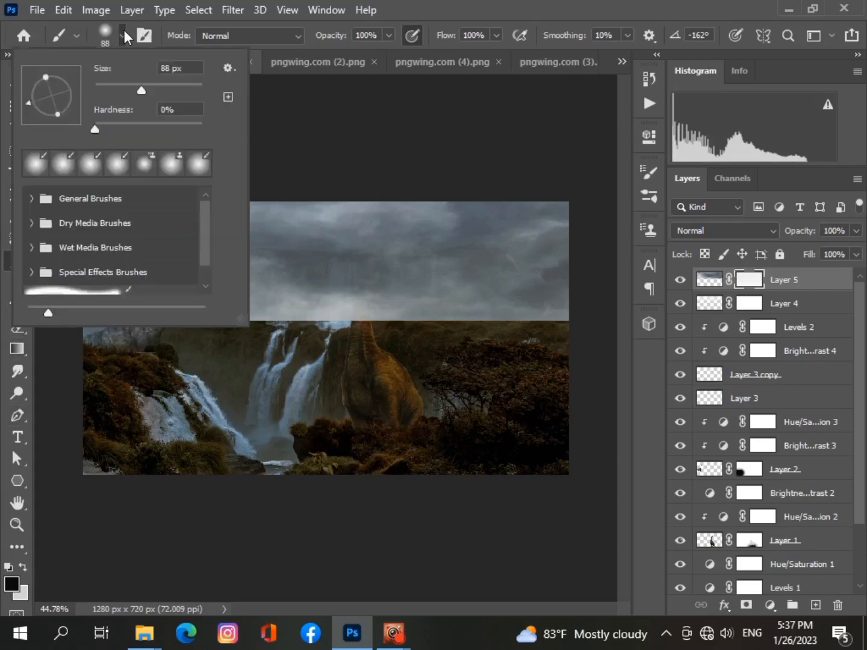
pyautogui.moveTo(142, 84); pyautogui.dragTo(188, 85)
pyautogui.moveTo(304, 265)
pyautogui.mouseDown()
pyautogui.moveTo(314, 271)
pyautogui.moveTo(314, 323)
pyautogui.moveTo(145, 329)
pyautogui.moveTo(110, 370)
pyautogui.moveTo(394, 349)
pyautogui.moveTo(494, 352)
pyautogui.moveTo(529, 370)
pyautogui.moveTo(534, 363)
pyautogui.moveTo(434, 274)
pyautogui.moveTo(112, 271)
pyautogui.mouseUp()
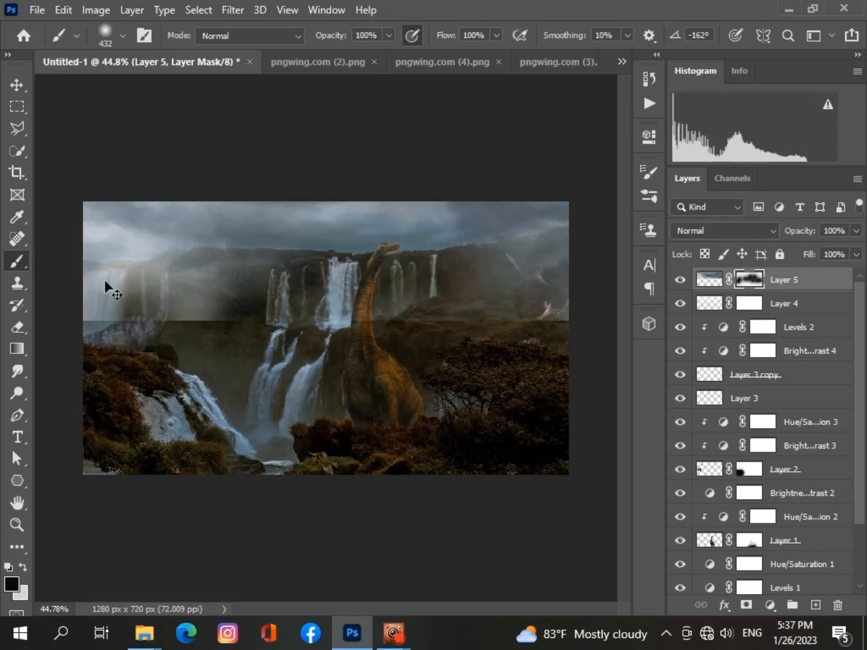
# Undo the brush strokes painted on the cloud layer's mask.
pyautogui.hotkey('ctrl', 'z')
pyautogui.hotkey('ctrl', 'z')
pyautogui.hotkey('ctrl', 'z')
pyautogui.hotkey('ctrl', 'z')
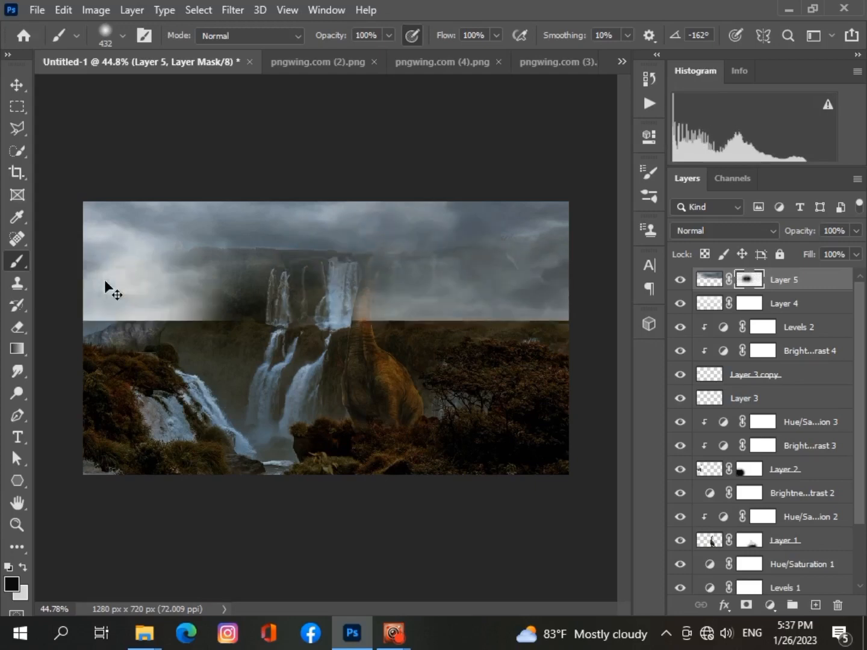
pyautogui.hotkey('ctrl', 'z')
pyautogui.hotkey('ctrl', 'z')
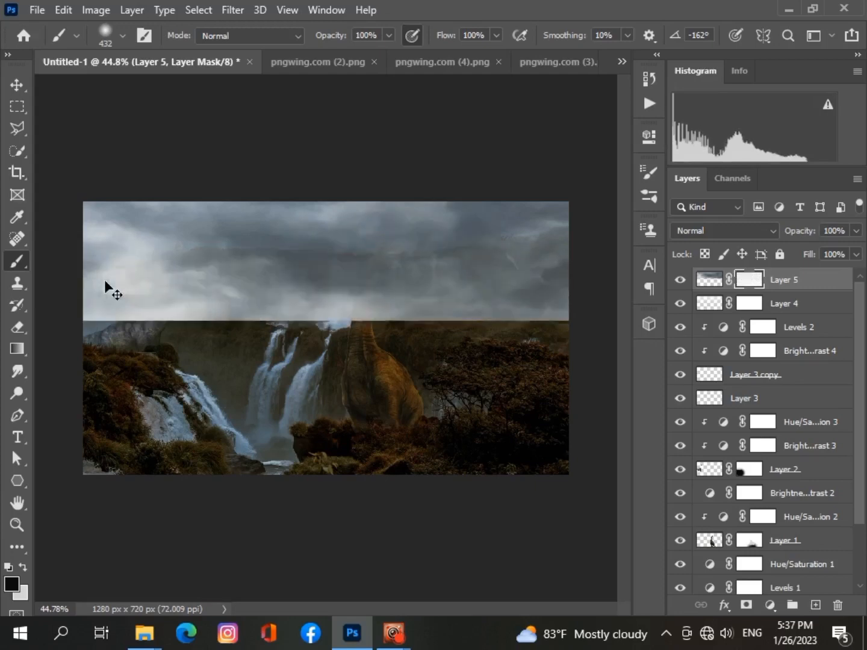
# Enlarge the soft brush to 511 px and paint black on the cloud layer's mask across the cliffs, the hard lower cloud edge and the sky.
pyautogui.click(124, 36)
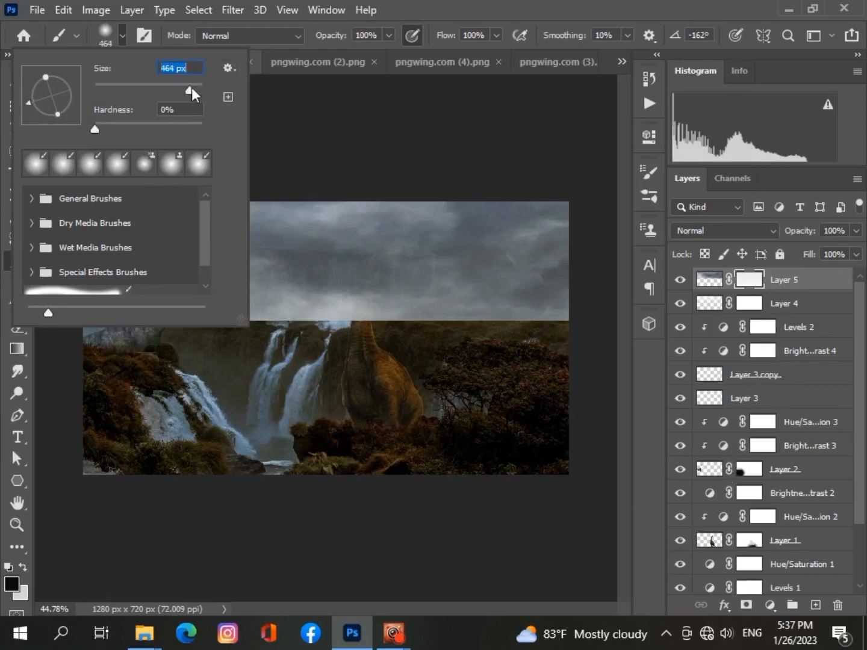
pyautogui.moveTo(193, 85); pyautogui.dragTo(196, 86)
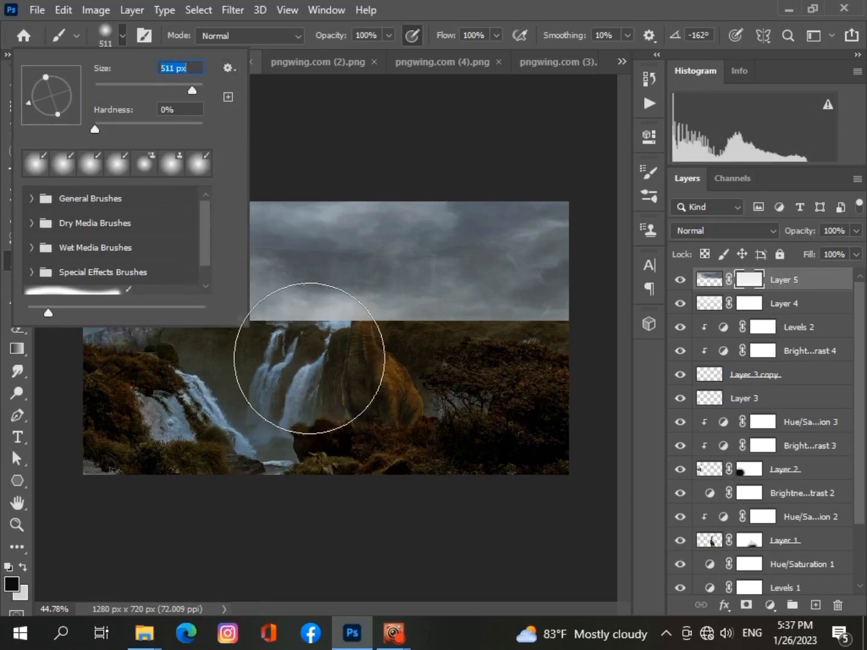
pyautogui.moveTo(309, 358)
pyautogui.mouseDown()
pyautogui.moveTo(296, 378)
pyautogui.moveTo(87, 393)
pyautogui.mouseUp()
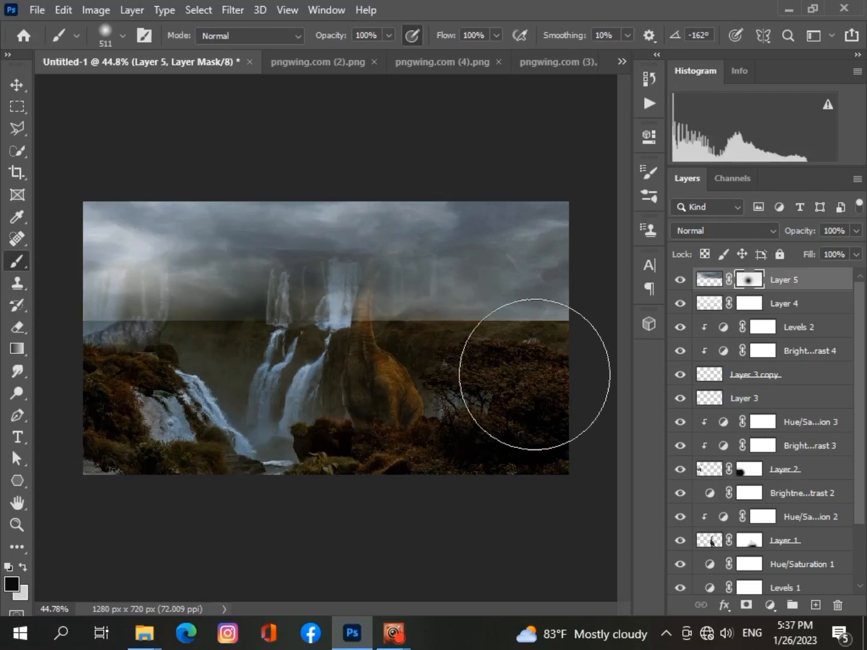
pyautogui.moveTo(535, 374); pyautogui.dragTo(587, 368)
pyautogui.moveTo(561, 160)
pyautogui.mouseDown()
pyautogui.moveTo(458, 143)
pyautogui.moveTo(227, 176)
pyautogui.moveTo(223, 280)
pyautogui.mouseUp()
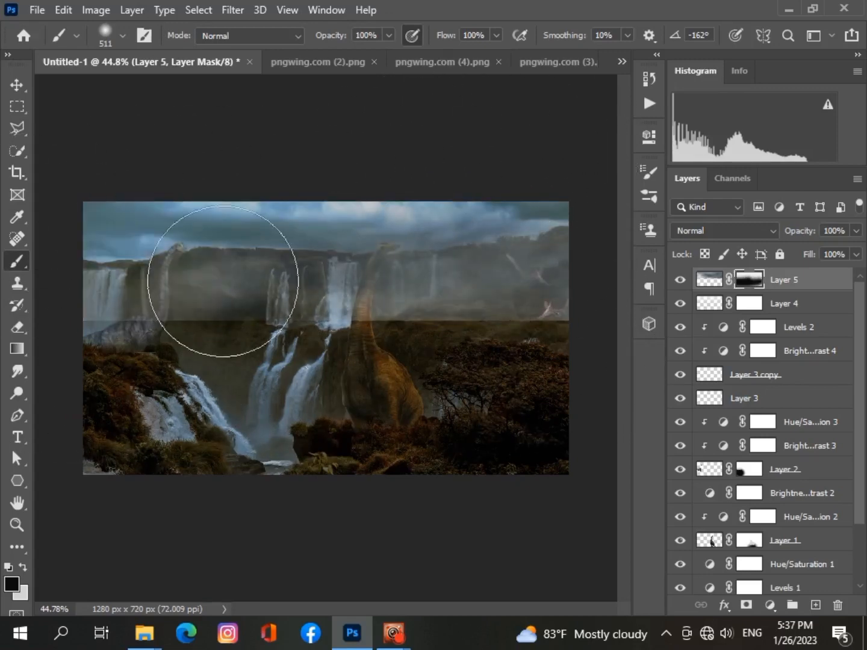
# Set the cloud layer's blend mode to Overlay and check the blended scene up close.
pyautogui.click(774, 230)
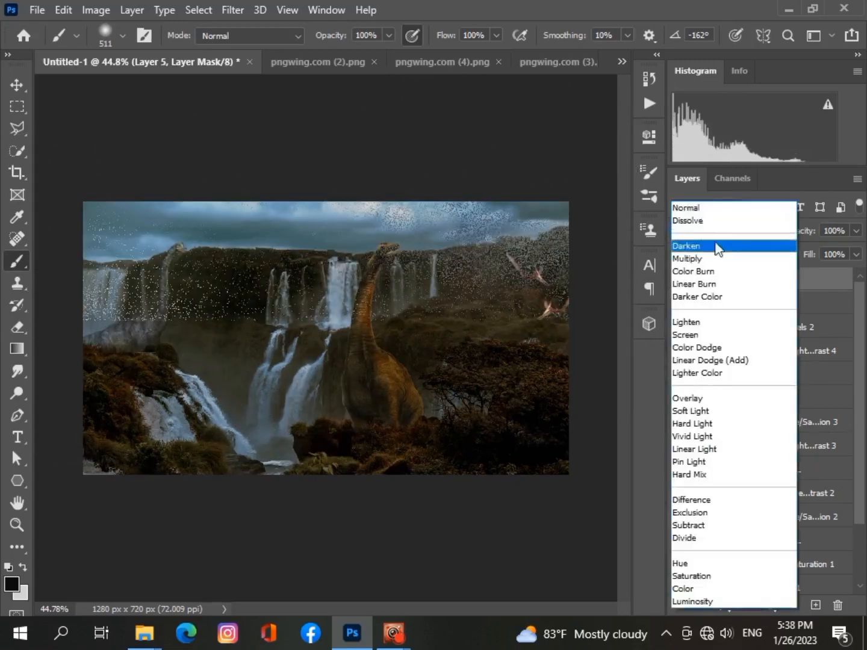
pyautogui.click(692, 398)
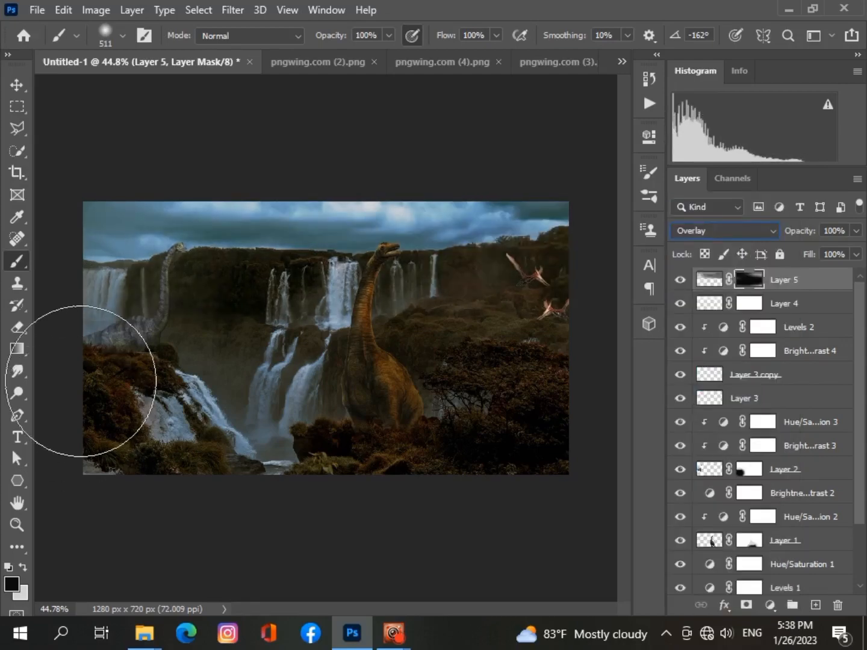
pyautogui.scroll(-2, 304, 434)
pyautogui.scroll(3, 308, 422)
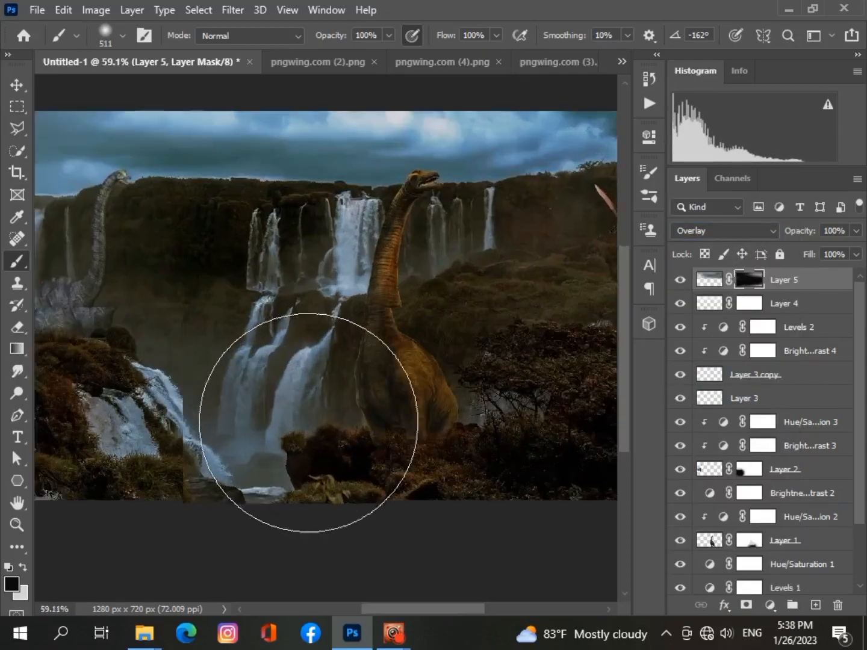
pyautogui.scroll(1, 308, 423)
pyautogui.scroll(-3, 308, 423)
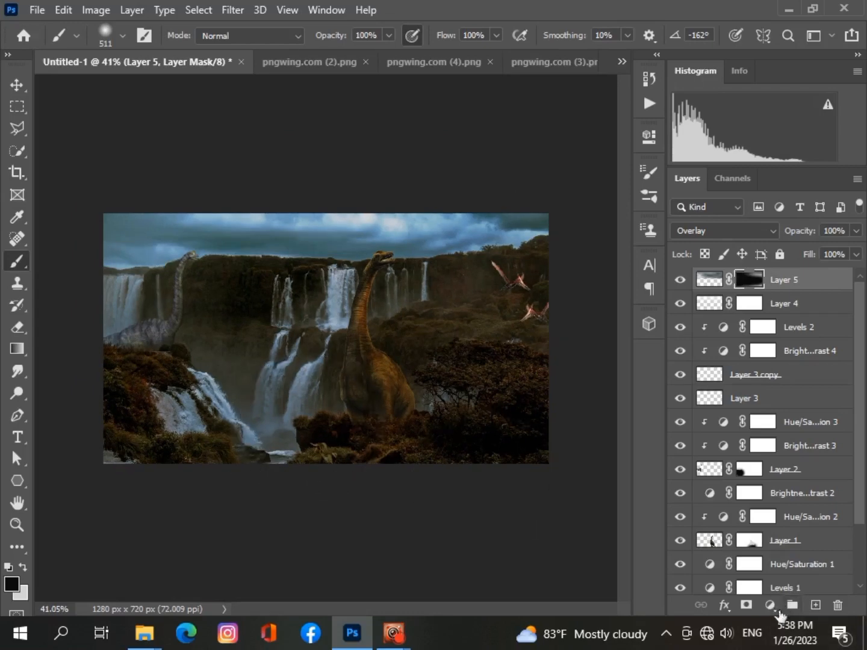
# Add a new layer above the clouds and set the foreground colour to a deep orange-red.
pyautogui.click(13, 89)
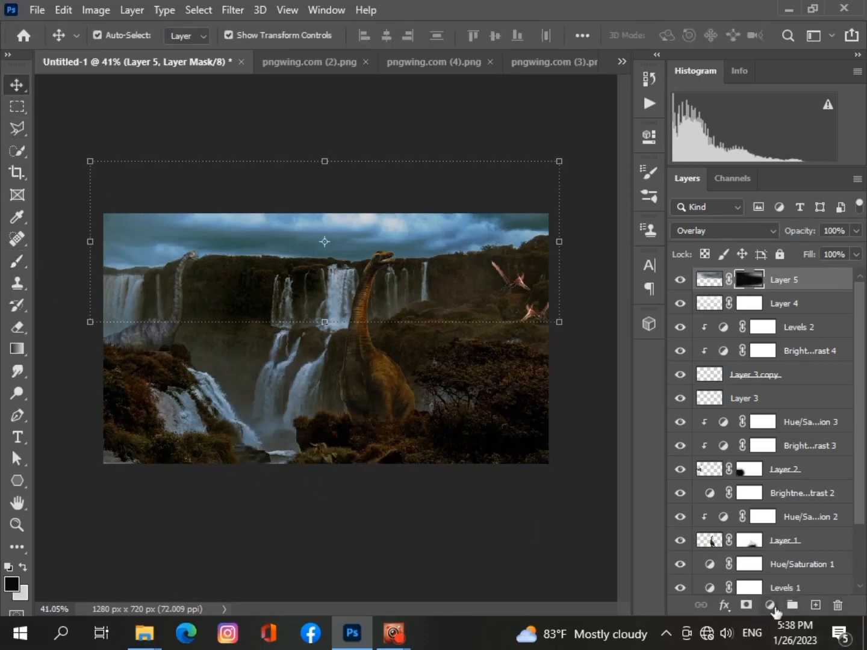
pyautogui.click(815, 604)
pyautogui.click(24, 570)
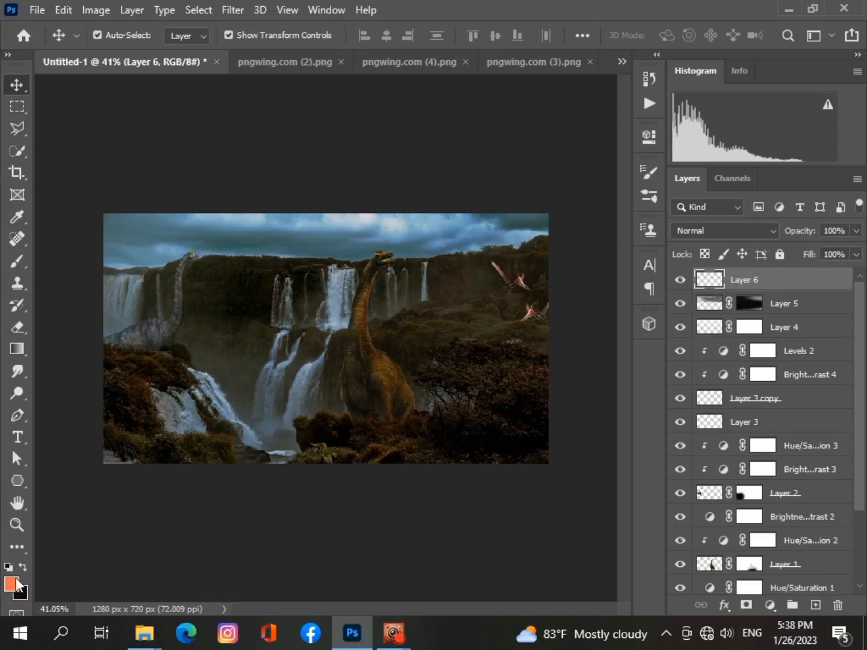
pyautogui.click(11, 583)
pyautogui.write('7d1302')
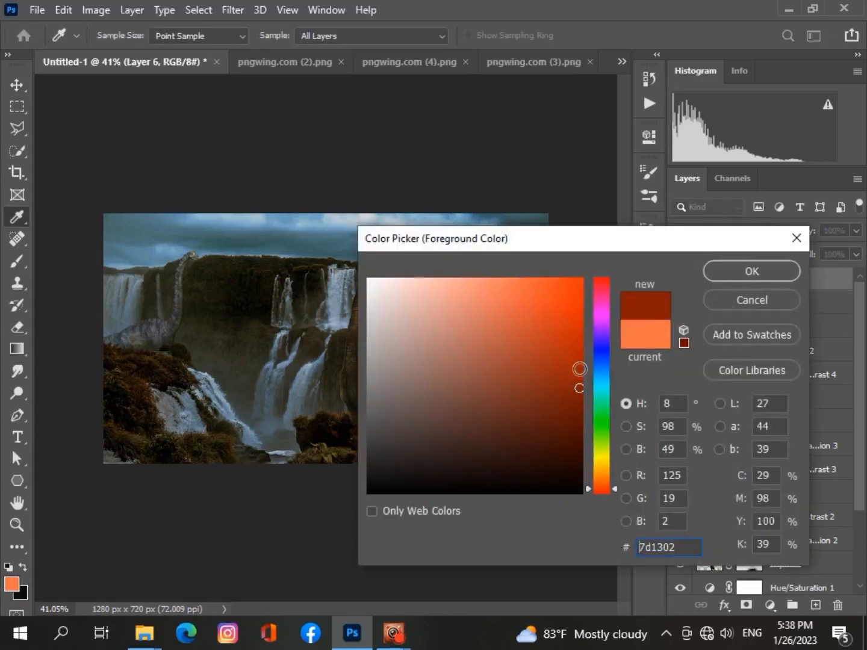
pyautogui.click(578, 364)
pyautogui.click(752, 271)
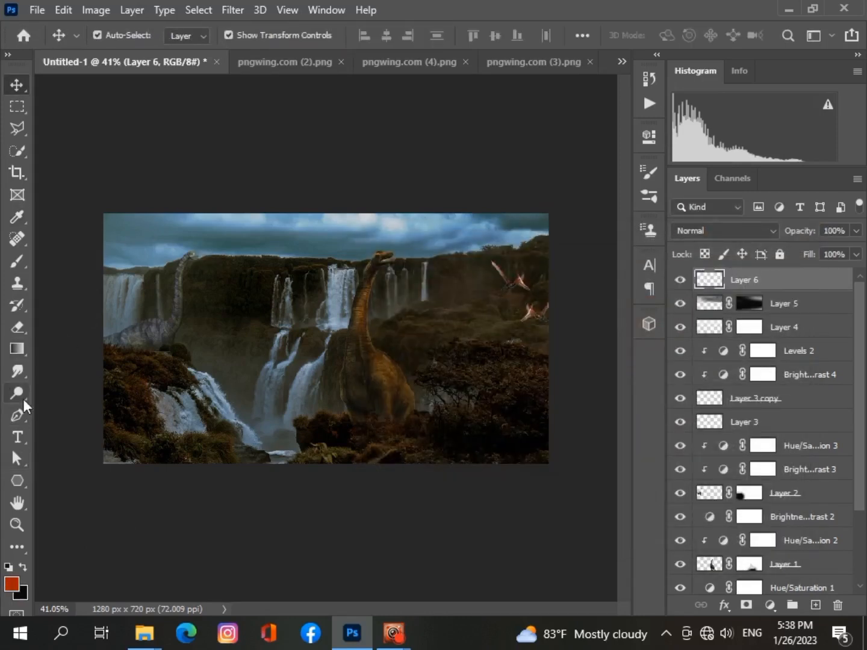
# Paint orange-red across the sky on Layer 6 with the soft 511 px brush, strongest in the upper-left corner of the image.
pyautogui.click(17, 262)
pyautogui.click(66, 260)
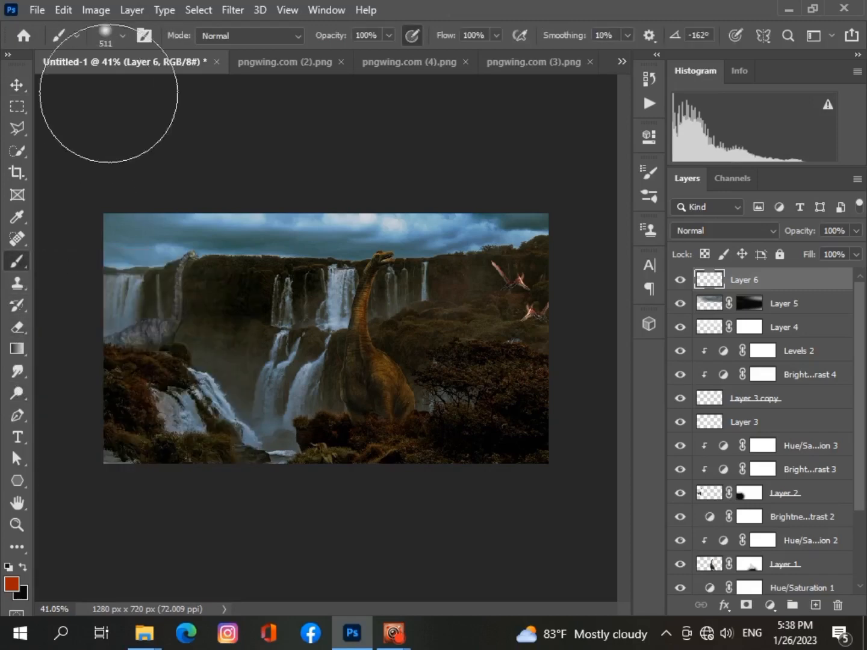
pyautogui.click(124, 203)
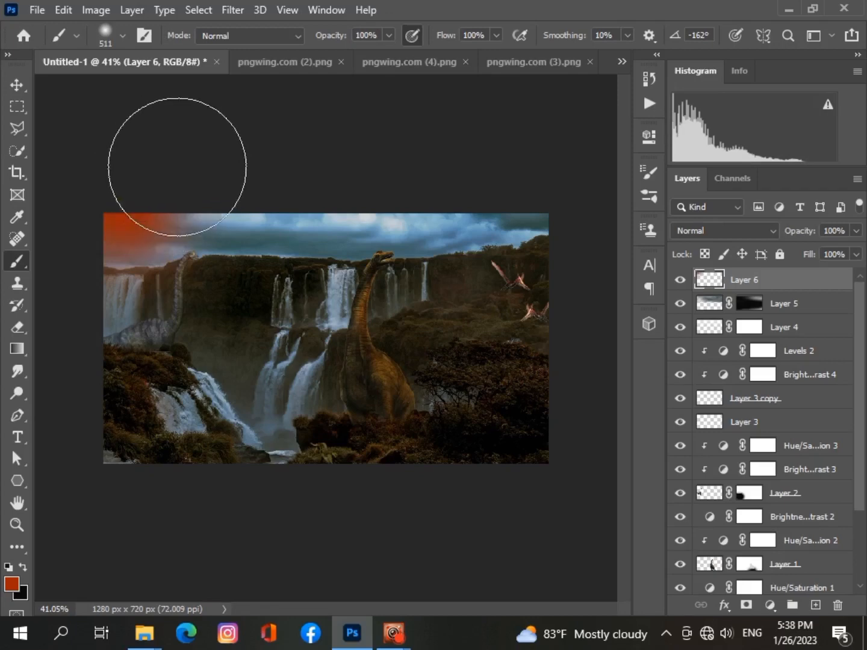
pyautogui.moveTo(177, 166)
pyautogui.mouseDown()
pyautogui.moveTo(263, 154)
pyautogui.moveTo(442, 165)
pyautogui.moveTo(509, 178)
pyautogui.moveTo(501, 195)
pyautogui.mouseUp()
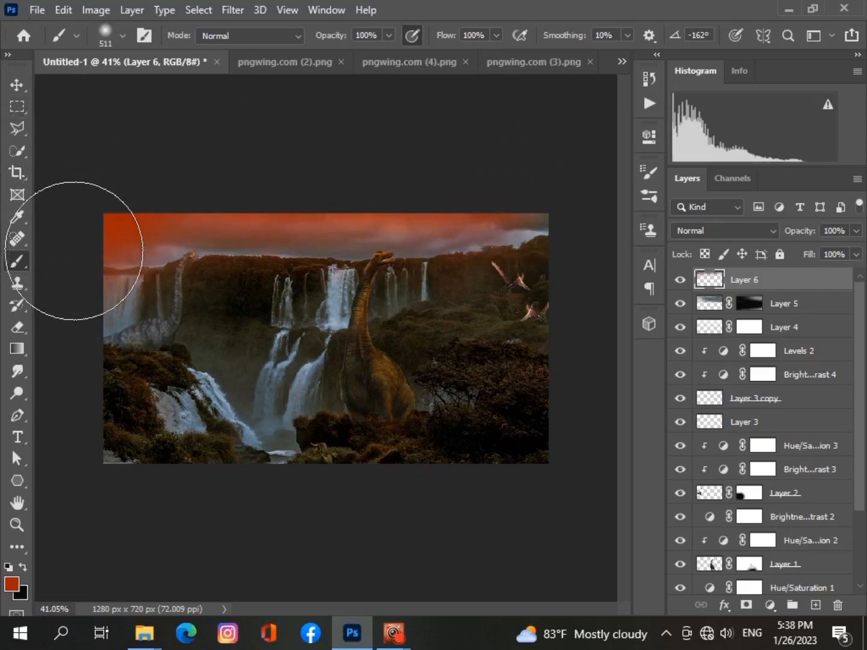
# Try an orange-red dab at the image's right edge by the pterosaurs, preview Overlay on the layer, and undo the dab.
pyautogui.click(561, 262)
pyautogui.click(768, 231)
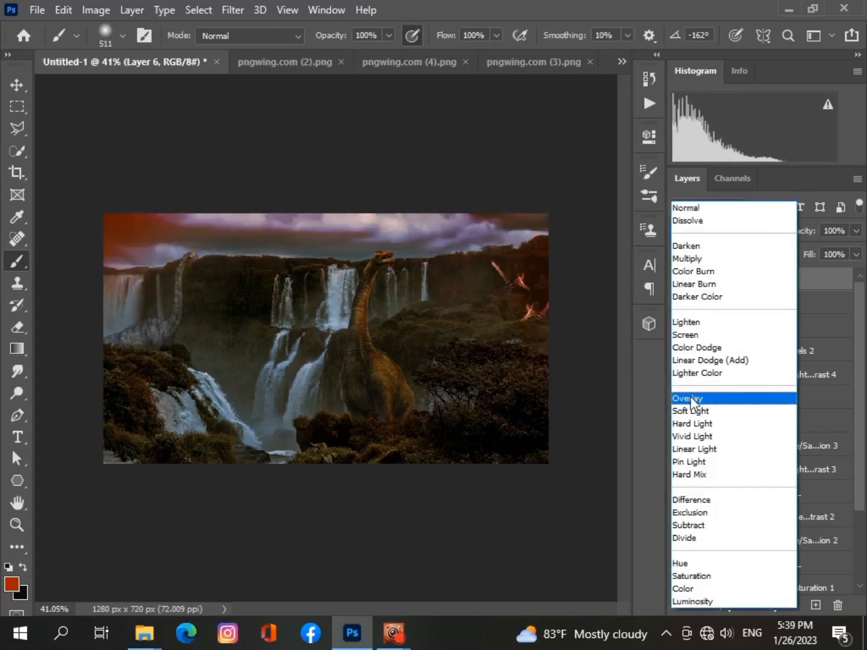
pyautogui.press('Escape')
pyautogui.click(856, 230)
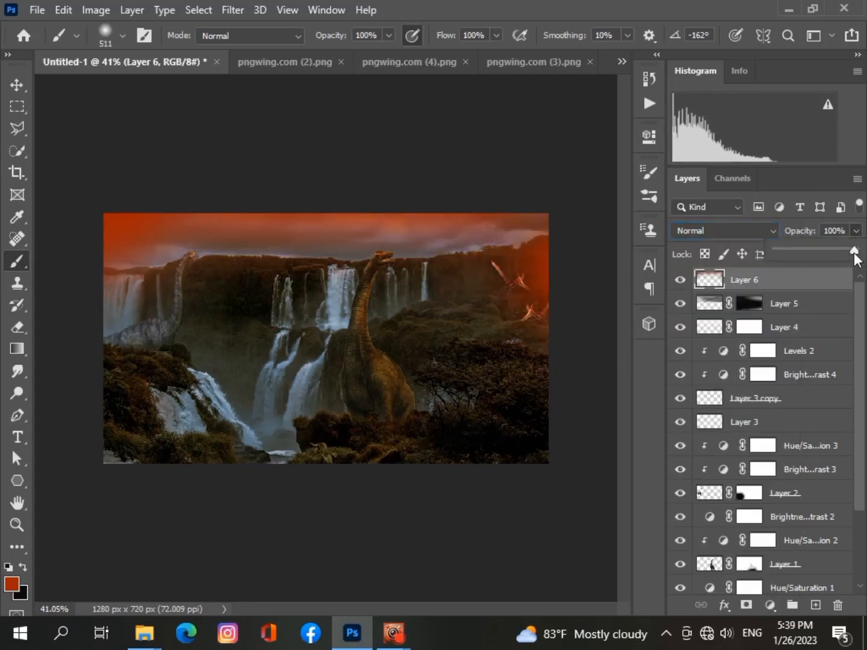
pyautogui.moveTo(853, 250)
pyautogui.mouseDown()
pyautogui.moveTo(827, 254)
pyautogui.moveTo(856, 257)
pyautogui.mouseUp()
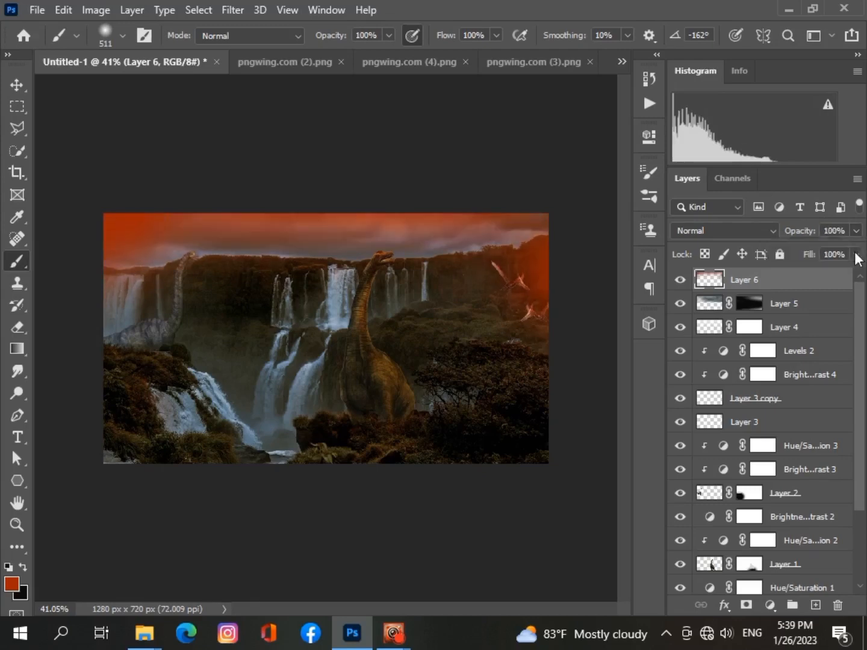
pyautogui.hotkey('ctrl', 'z')
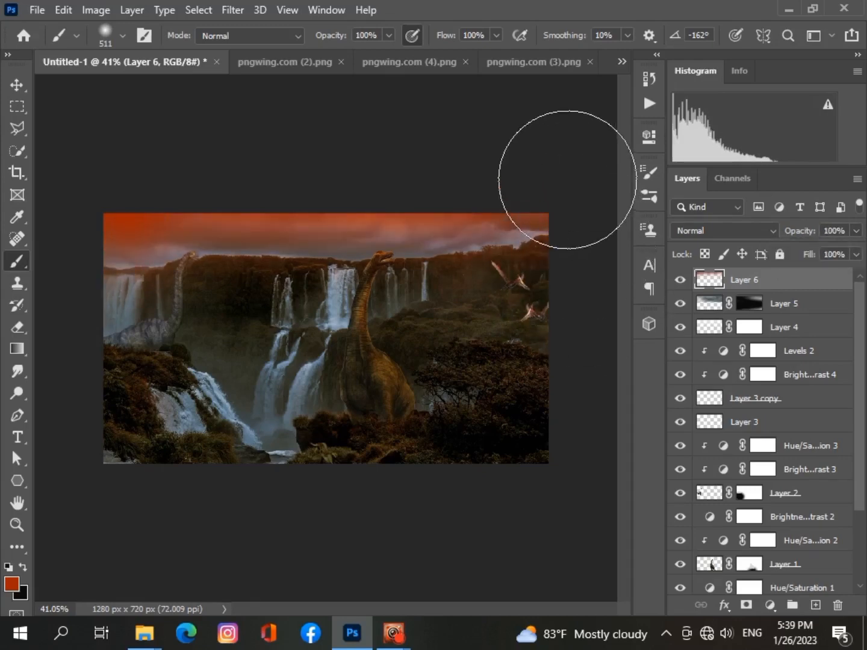
# Set the orange-red glow on Layer 6 to Hard Light blend mode at 62% opacity.
pyautogui.click(856, 230)
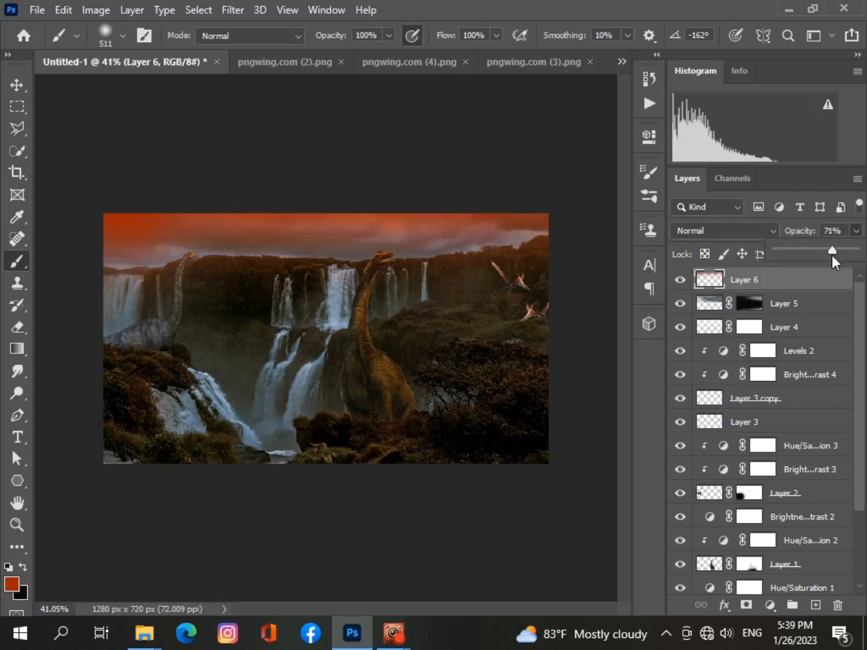
pyautogui.moveTo(832, 254); pyautogui.dragTo(840, 252)
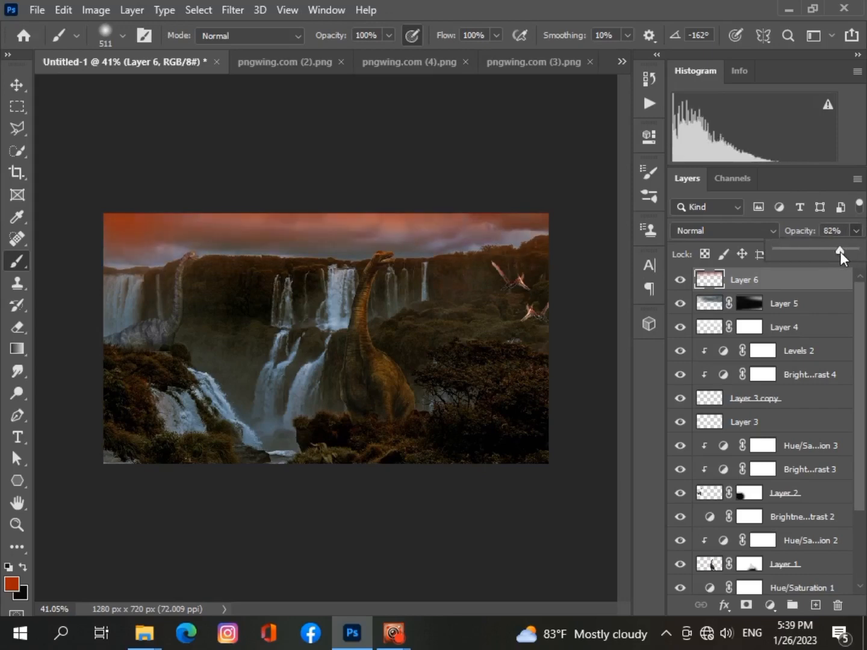
pyautogui.click(765, 232)
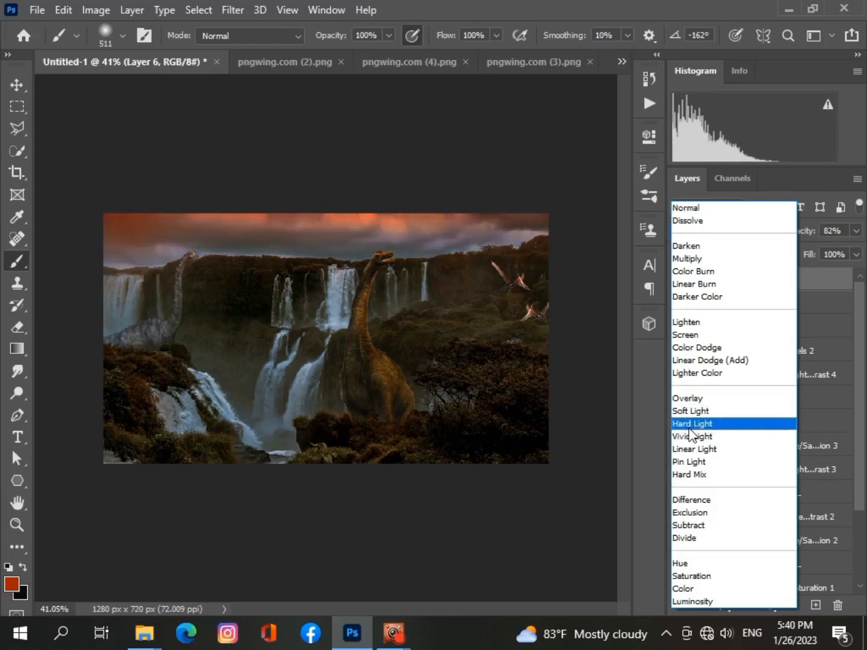
pyautogui.click(693, 424)
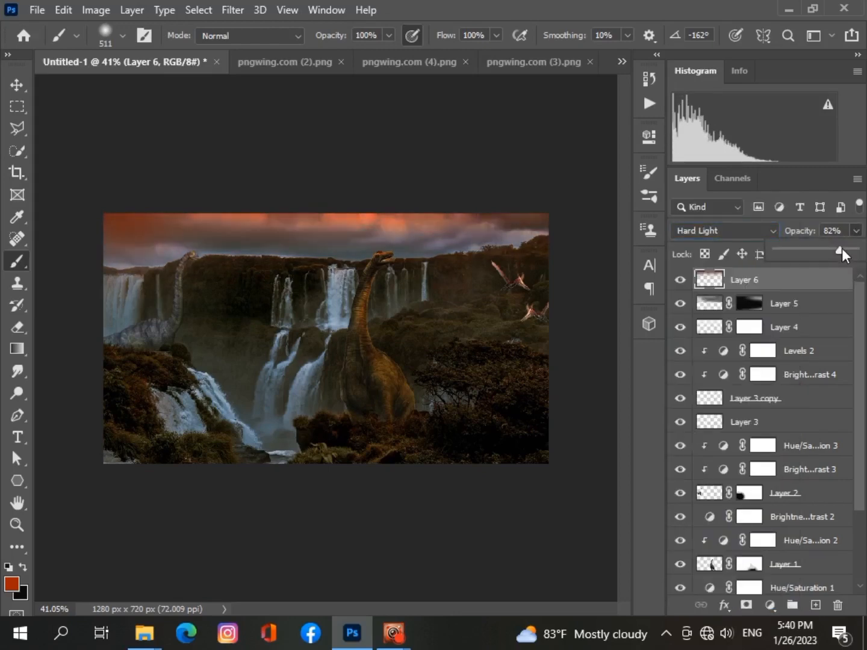
pyautogui.moveTo(842, 248)
pyautogui.mouseDown()
pyautogui.moveTo(865, 252)
pyautogui.moveTo(812, 252)
pyautogui.moveTo(825, 251)
pyautogui.mouseUp()
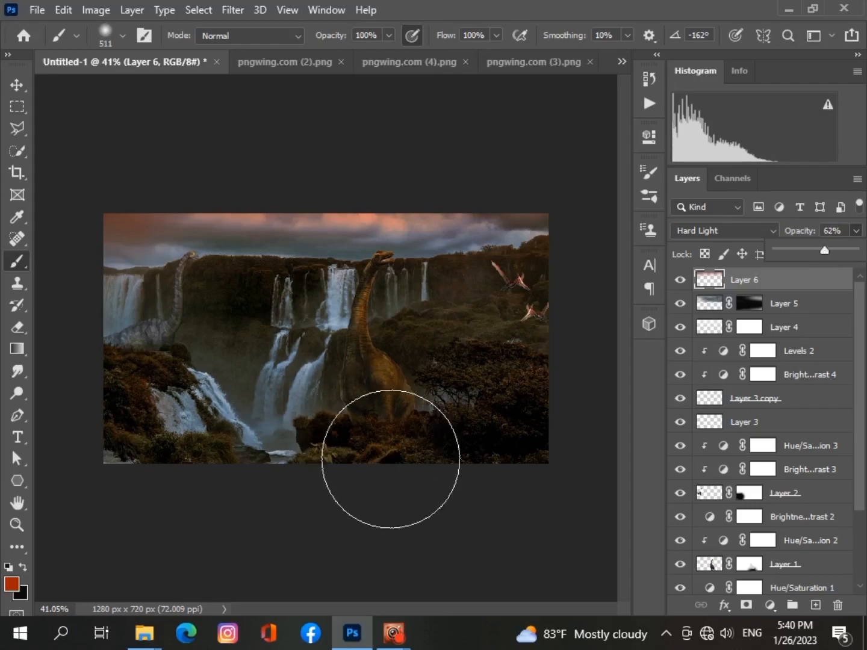
# Deselect the glow layer with the Move tool and examine the overall composite for balance of sky, dinosaurs and waterfall.
pyautogui.click(16, 86)
pyautogui.click(124, 479)
pyautogui.scroll(-2, 124, 480)
pyautogui.scroll(3, 124, 480)
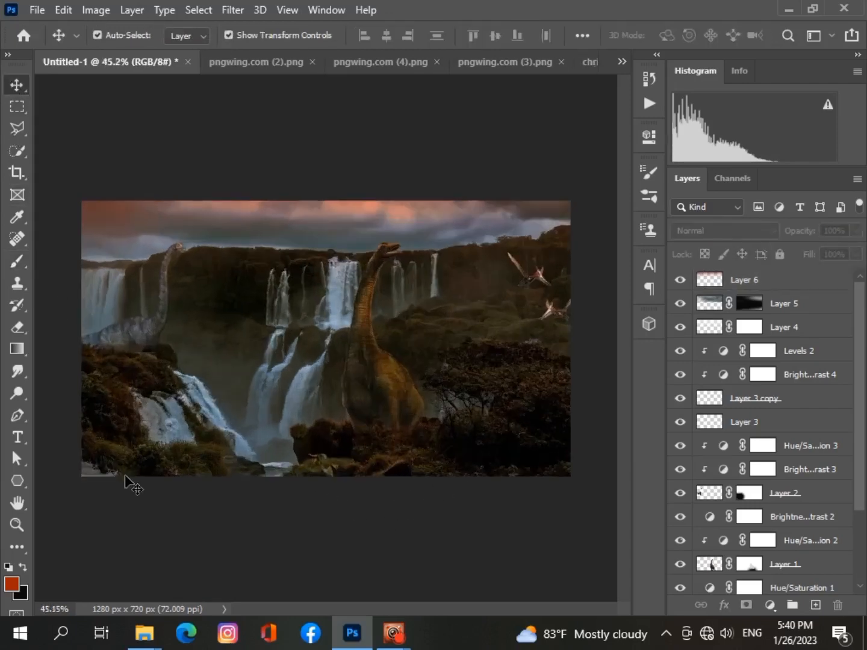
pyautogui.scroll(-2, 123, 480)
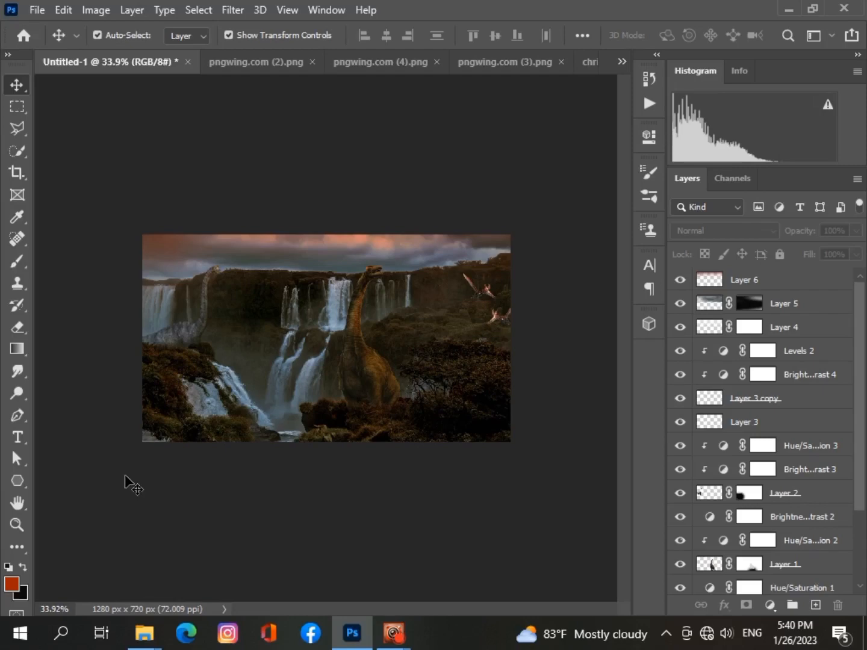
pyautogui.scroll(-1, 130, 452)
pyautogui.scroll(3, 131, 453)
pyautogui.scroll(-2, 132, 452)
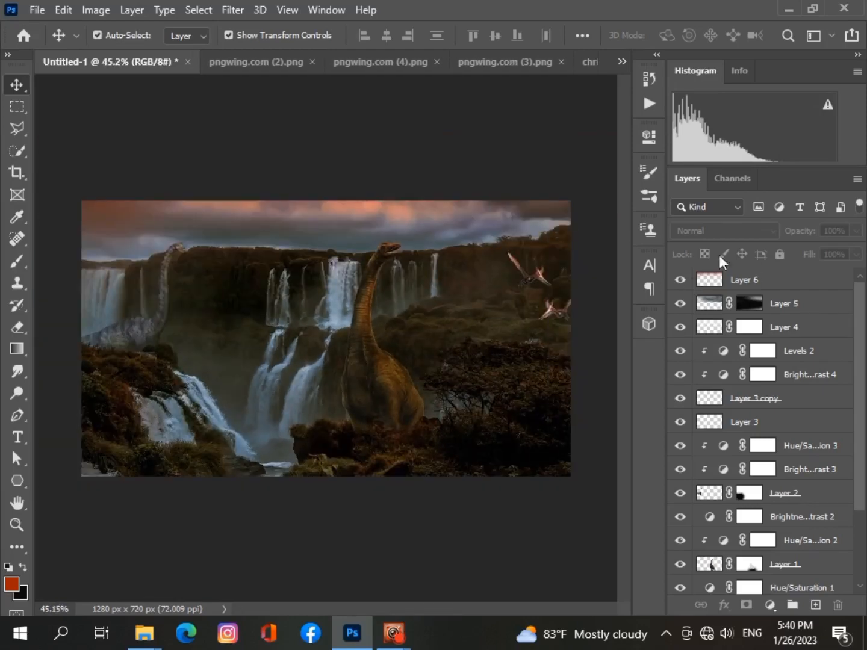
# Move the lower pterosaur on Layer 3 slightly down and towards the image's right edge, away from the upper one, and deselect it.
pyautogui.click(555, 318)
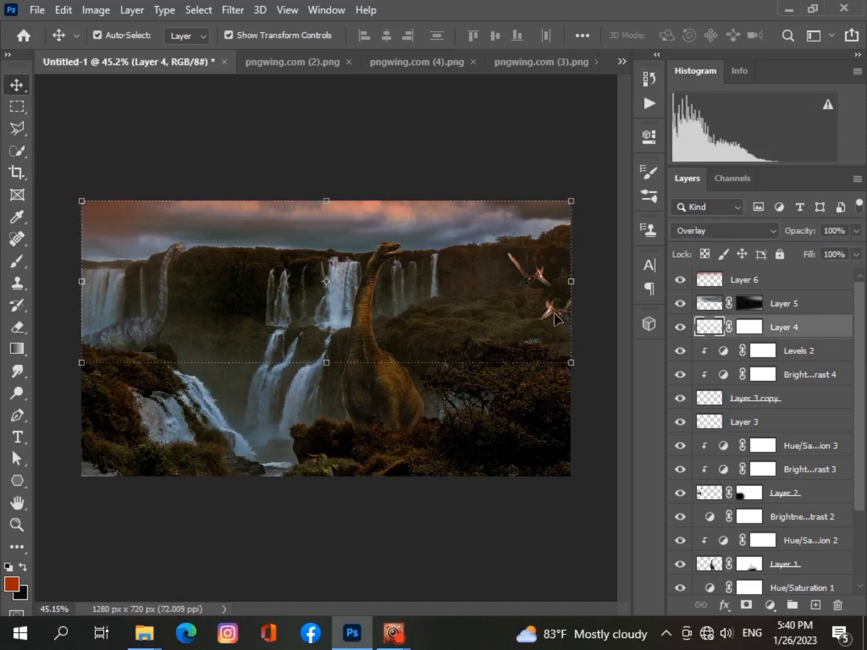
pyautogui.click(709, 496)
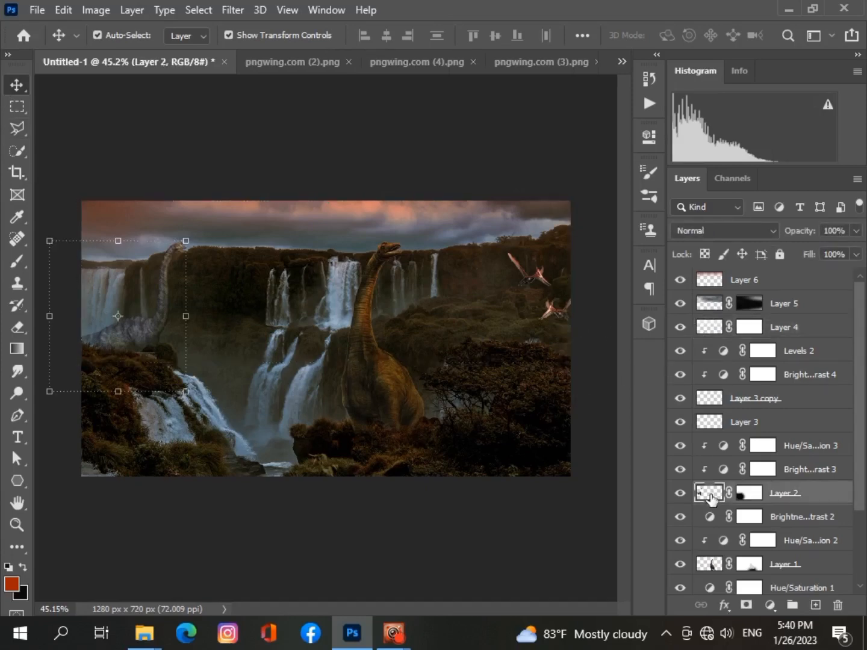
pyautogui.moveTo(861, 371)
pyautogui.mouseDown()
pyautogui.moveTo(861, 446)
pyautogui.moveTo(861, 349)
pyautogui.mouseUp()
pyautogui.click(709, 399)
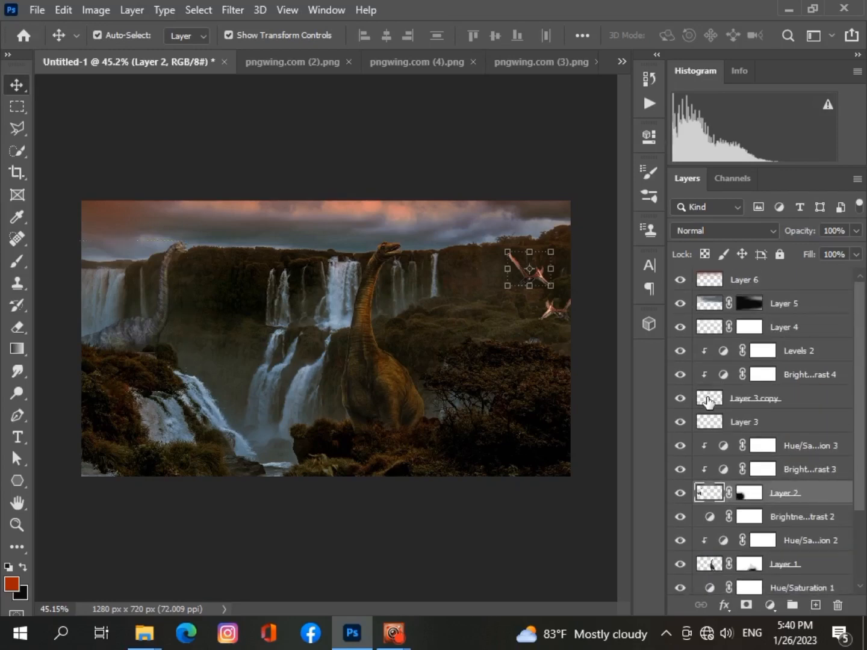
pyautogui.click(708, 423)
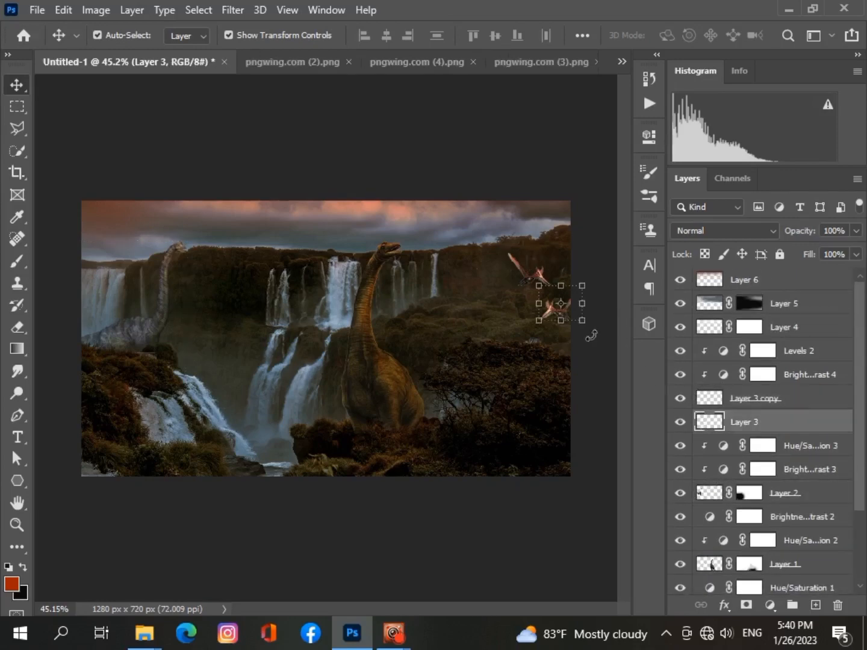
pyautogui.click(563, 315)
pyautogui.click(575, 306)
pyautogui.click(569, 301)
pyautogui.click(560, 312)
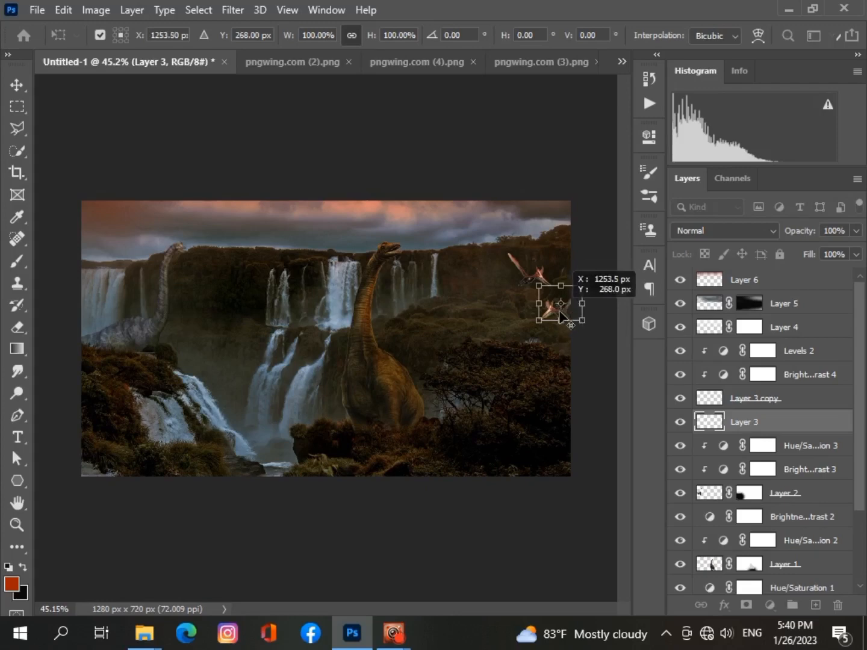
pyautogui.moveTo(559, 312); pyautogui.dragTo(561, 320)
pyautogui.click(569, 523)
pyautogui.click(590, 467)
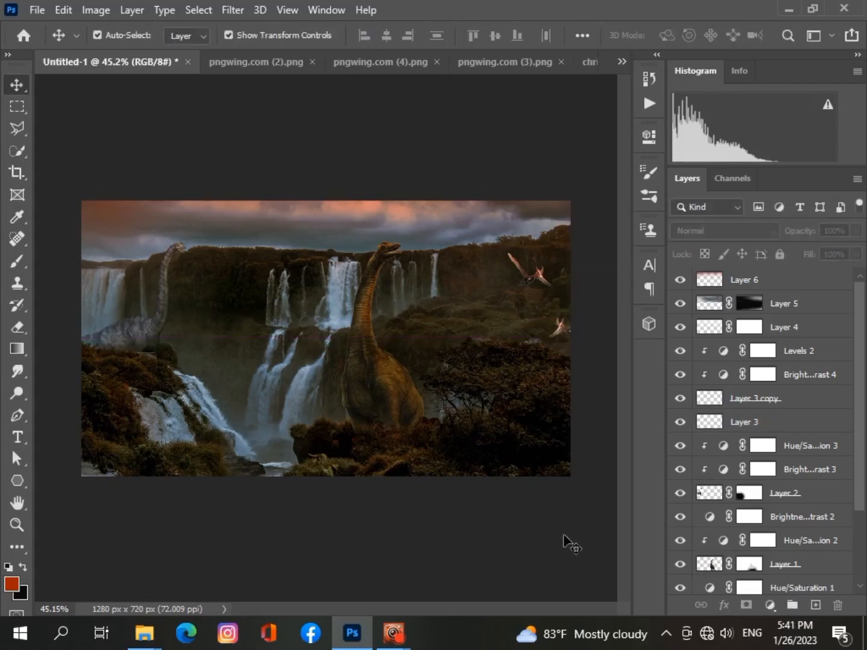